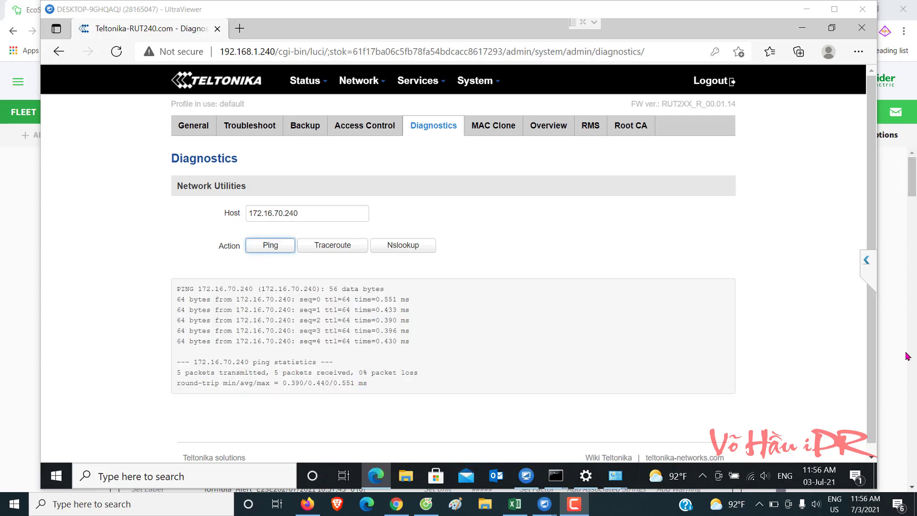
Step: Load 172.16.70.254 in a separate browser tab and return to the router's Diagnostics page
{"action": "key", "text": "ctrl+t"}
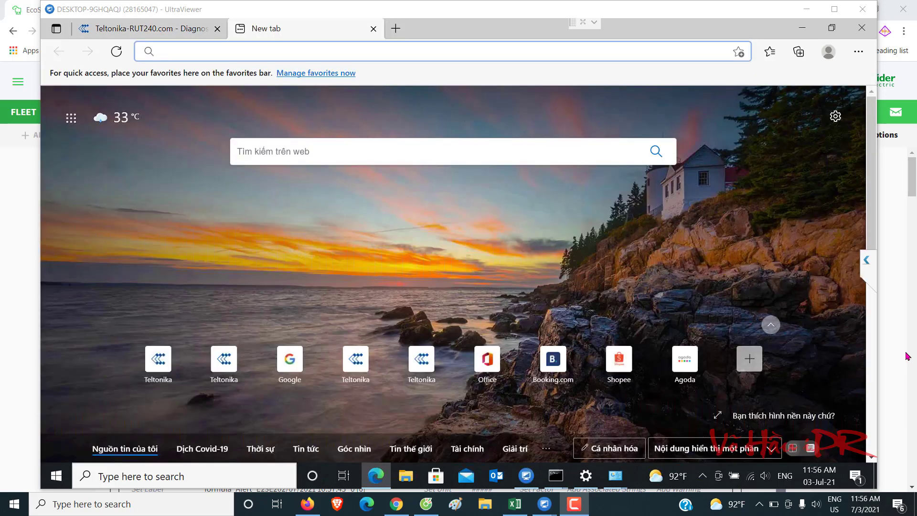
{"action": "type", "text": "172.16.70.254"}
{"action": "key", "text": "Return"}
{"action": "key", "text": "ctrl+Tab"}
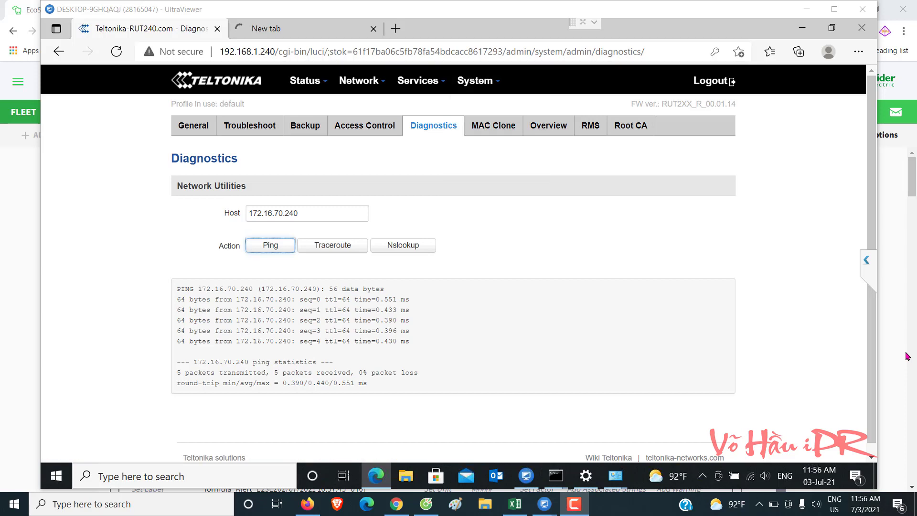
Step: Examine the router's LAN IP address and DHCP server settings, closing the extra 172.16.70.254 page
{"action": "mouse_move", "coordinate": [475, 81]}
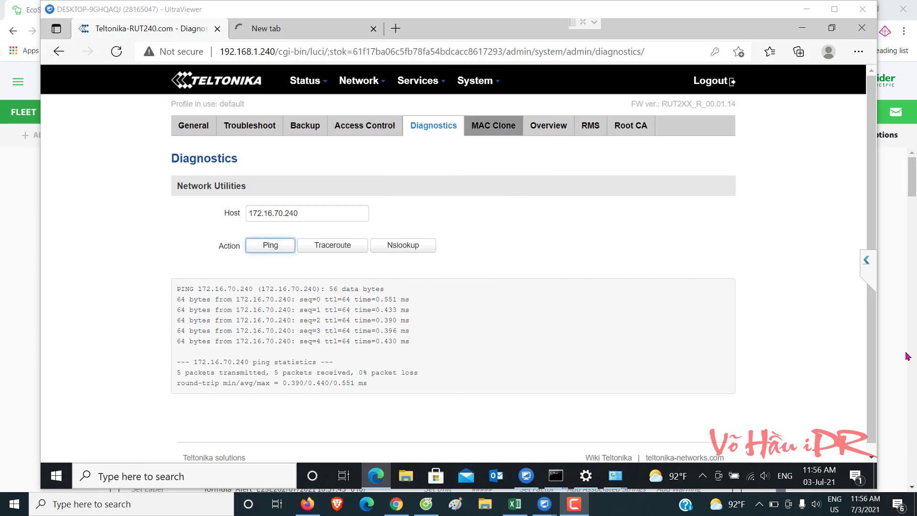
{"action": "mouse_move", "coordinate": [418, 80]}
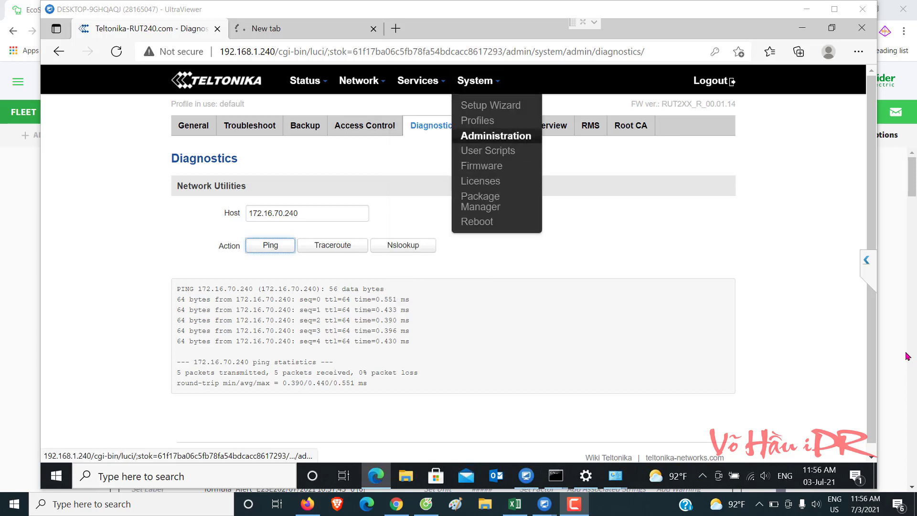
{"action": "mouse_move", "coordinate": [359, 80]}
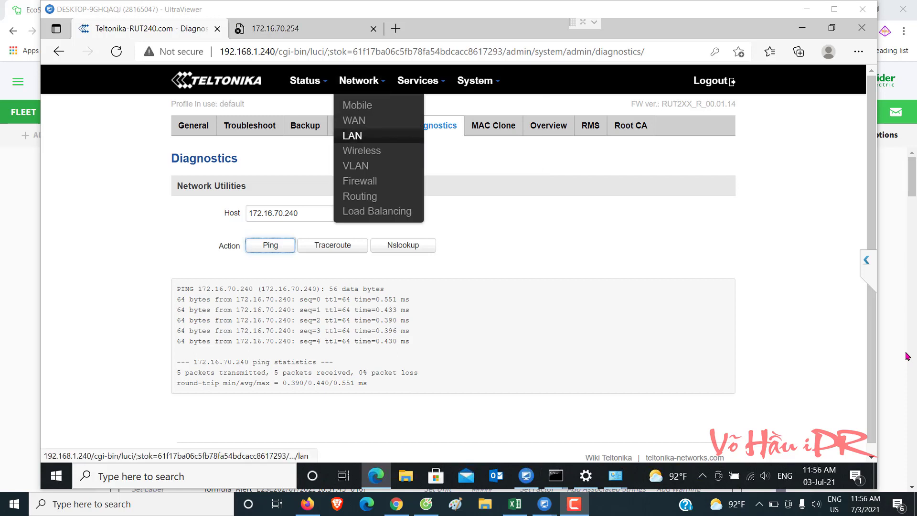
{"action": "left_click", "coordinate": [352, 135]}
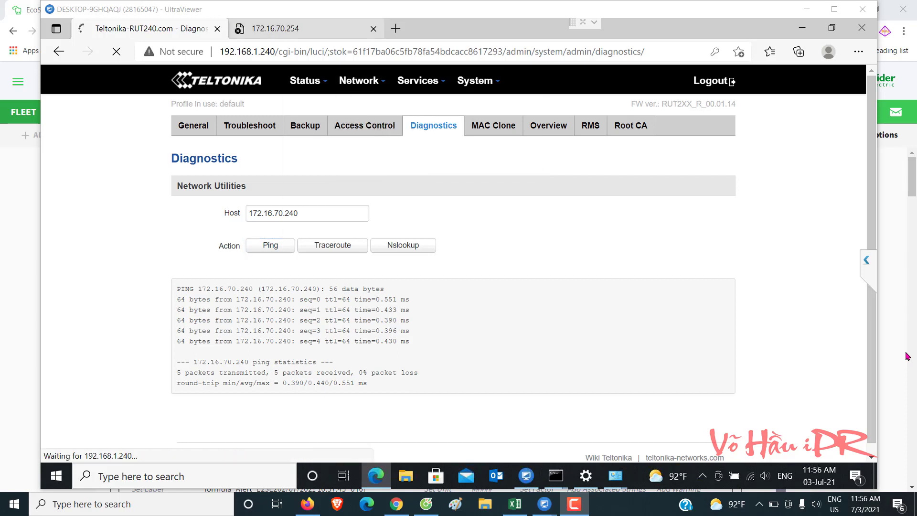
{"action": "left_click", "coordinate": [373, 29]}
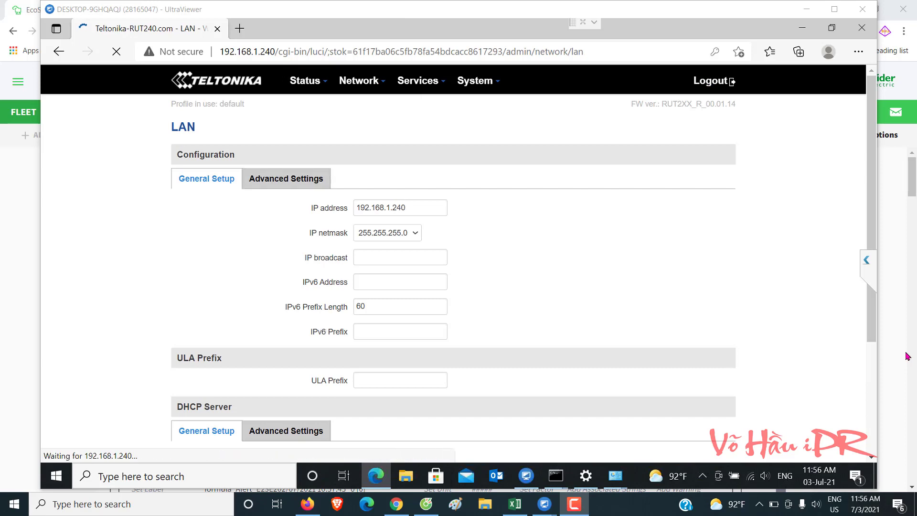
{"action": "left_click_drag", "start_coordinate": [405, 208], "coordinate": [370, 207]}
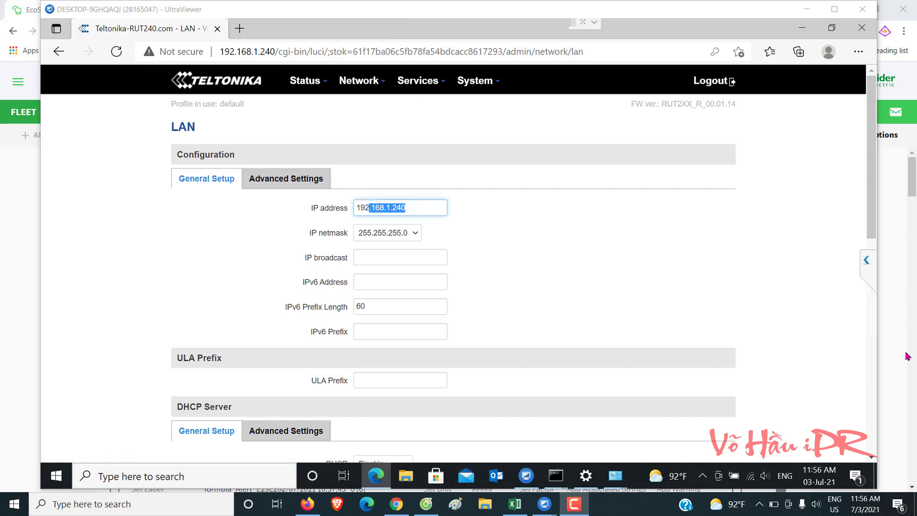
{"action": "scroll", "coordinate": [453, 277], "scroll_direction": "down", "scroll_amount": 3}
{"action": "scroll", "coordinate": [453, 277], "scroll_direction": "up", "scroll_amount": 3}
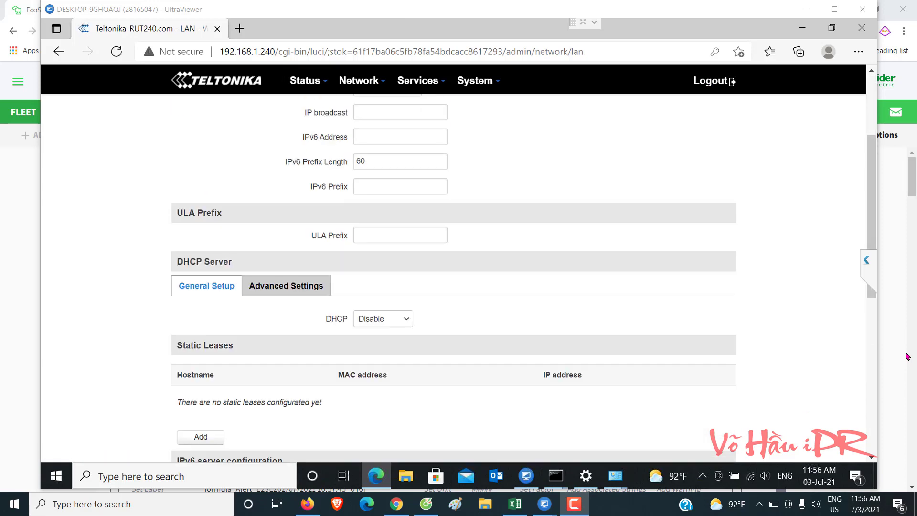
Step: Open the router's status overview and check the firmware version
{"action": "mouse_move", "coordinate": [308, 80]}
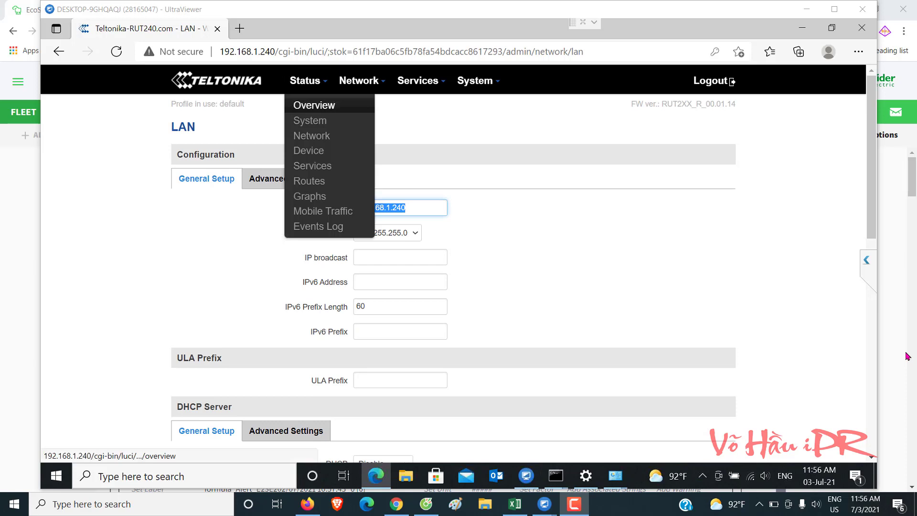
{"action": "left_click", "coordinate": [314, 105]}
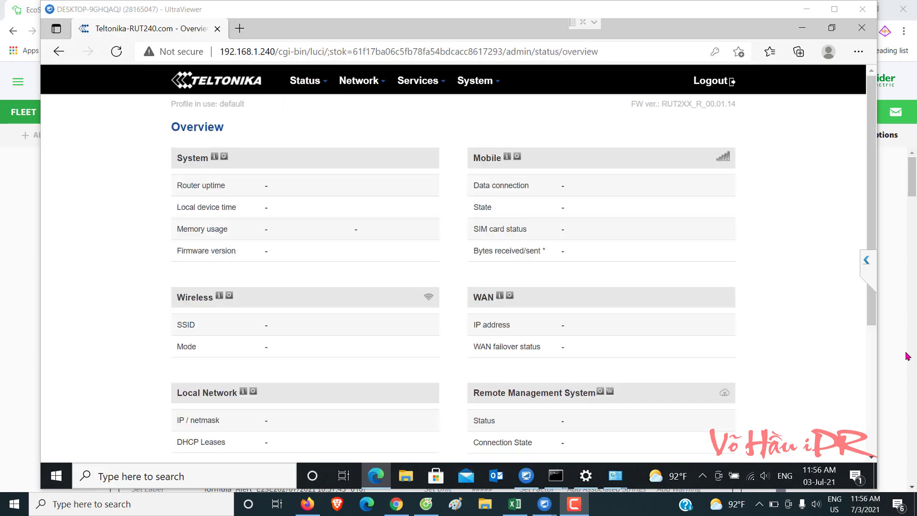
{"action": "left_click_drag", "start_coordinate": [687, 104], "coordinate": [702, 103]}
{"action": "left_click", "coordinate": [694, 103]}
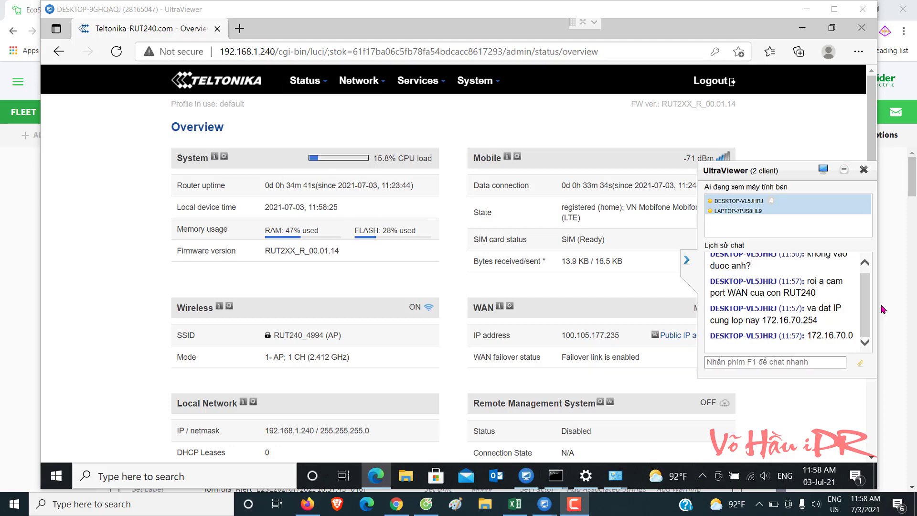
Step: Open the router's WAN configuration and check the IP address of the wired interface
{"action": "mouse_move", "coordinate": [359, 80]}
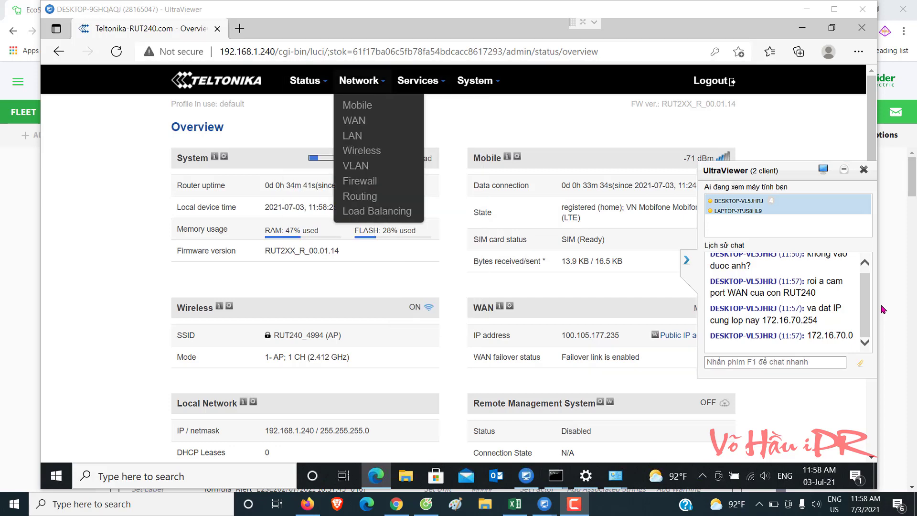
{"action": "left_click", "coordinate": [354, 120]}
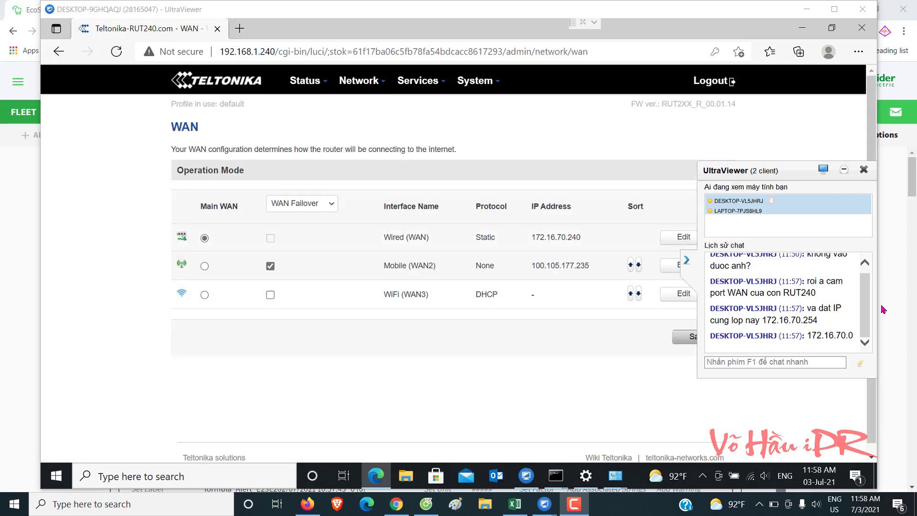
{"action": "left_click_drag", "start_coordinate": [536, 238], "coordinate": [577, 237]}
{"action": "left_click", "coordinate": [556, 237]}
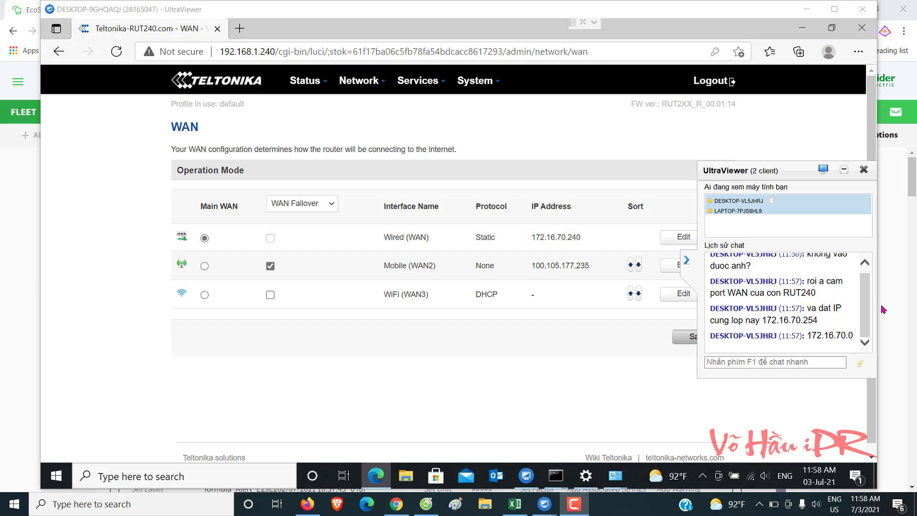
Step: Examine the wired WAN interface's static IPv4 address and gateway in its edit page
{"action": "double_click", "coordinate": [247, 52]}
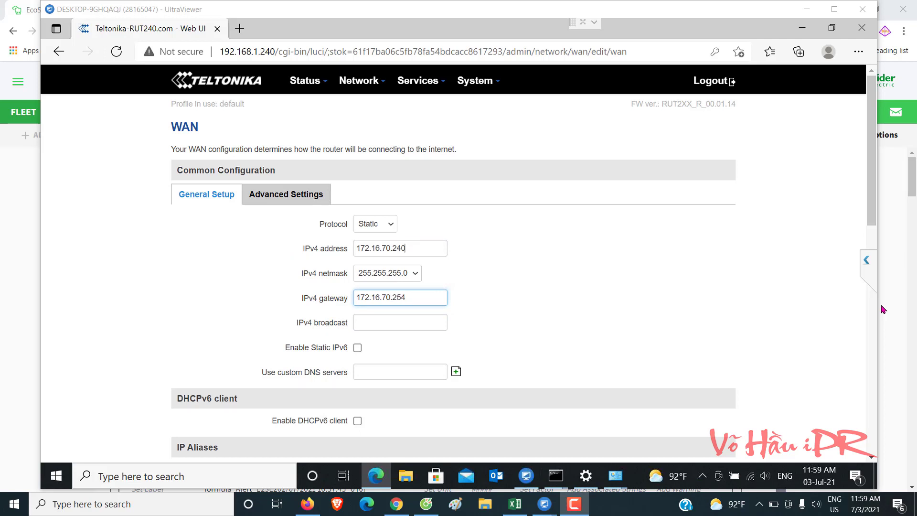
{"action": "key", "text": "shift+Tab"}
{"action": "key", "text": "shift+Tab"}
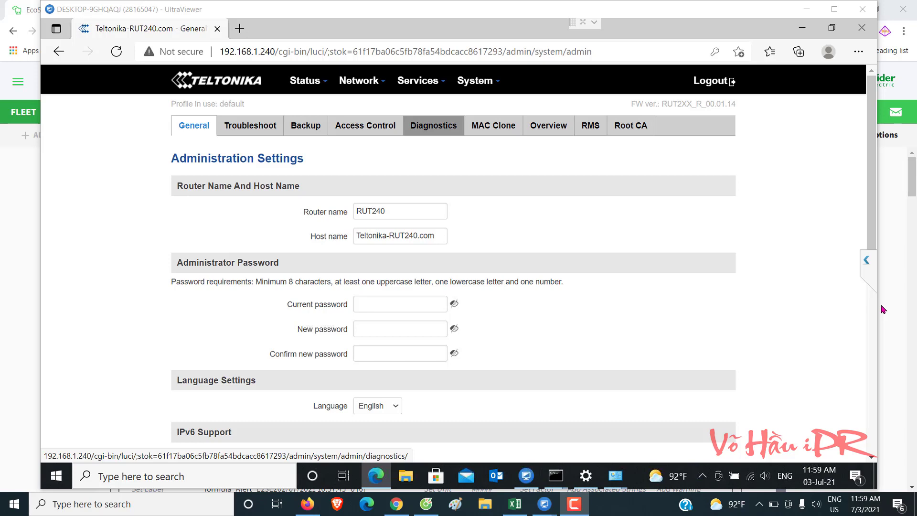
Step: Review the router's remote HTTP and HTTPS options in Access Control, and go back to the wired WAN's edit page
{"action": "left_click", "coordinate": [366, 125]}
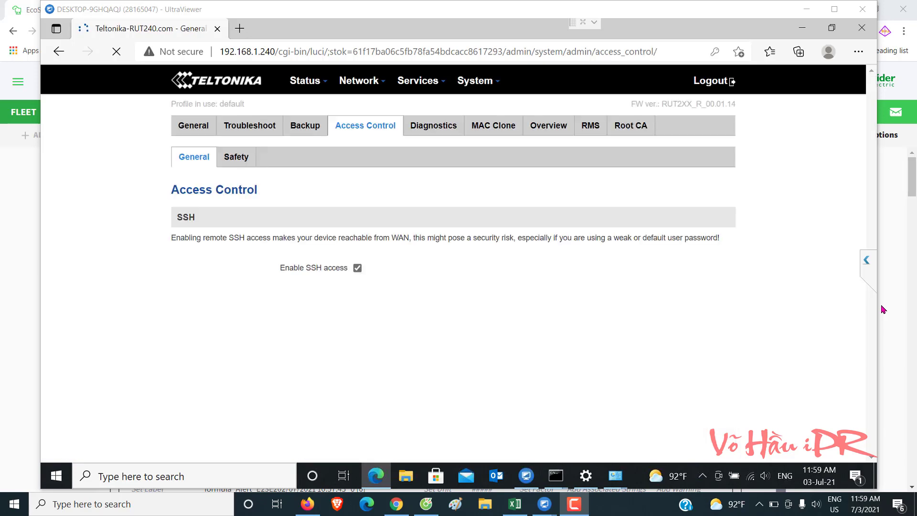
{"action": "scroll", "coordinate": [453, 278], "scroll_direction": "down", "scroll_amount": 3}
{"action": "scroll", "coordinate": [454, 277], "scroll_direction": "down", "scroll_amount": 2}
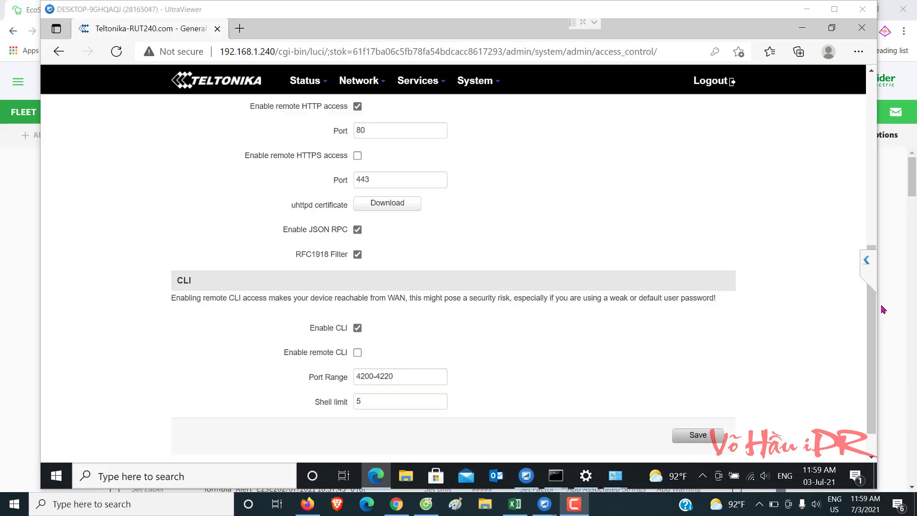
{"action": "mouse_move", "coordinate": [298, 106]}
{"action": "key", "text": "alt+Left"}
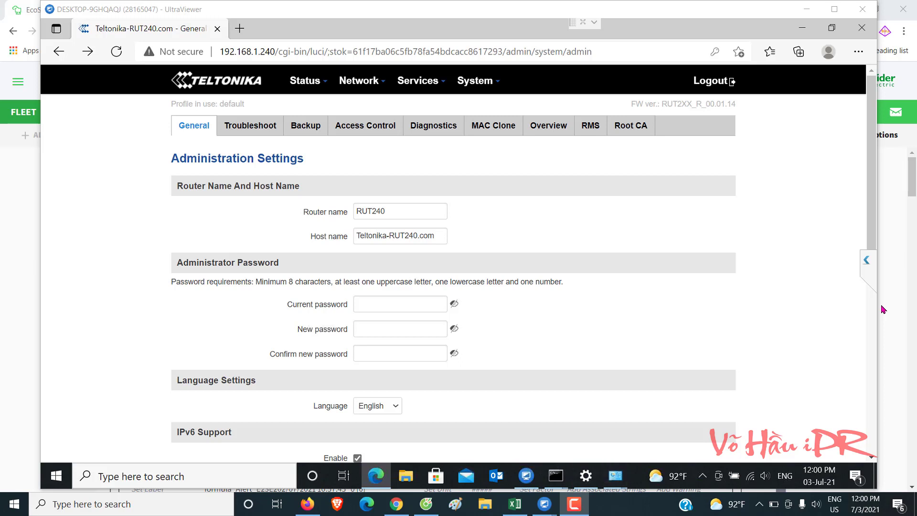
{"action": "key", "text": "alt+Left"}
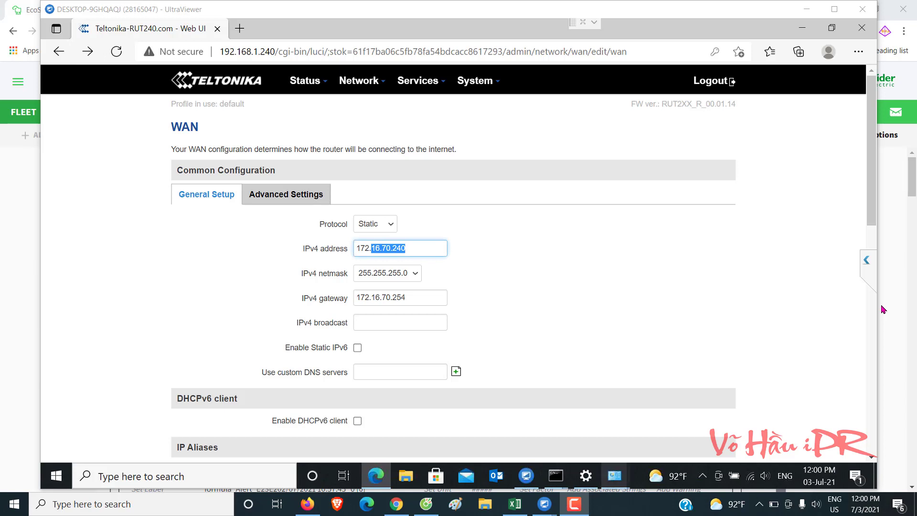
Step: Switch to the open cmd.exe window and start a continuous ping with ping 172.16.70.240 -t
{"action": "mouse_move", "coordinate": [616, 475]}
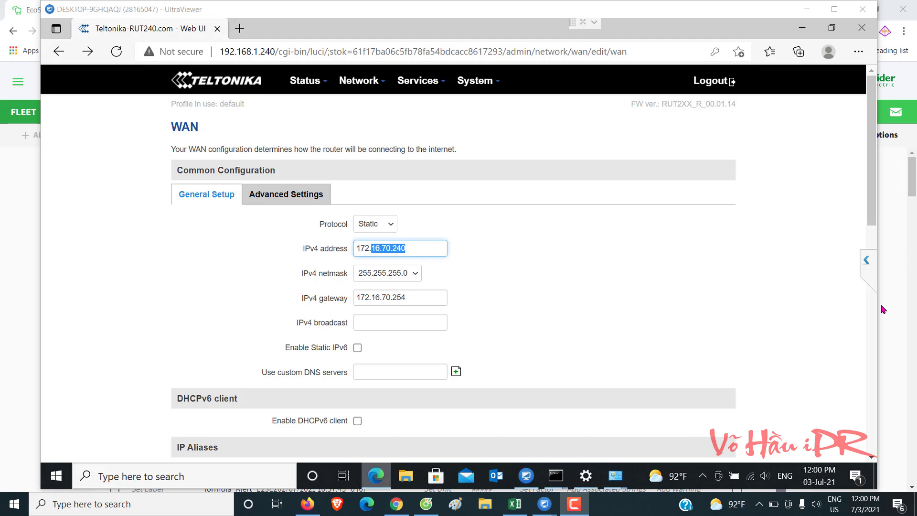
{"action": "mouse_move", "coordinate": [376, 475]}
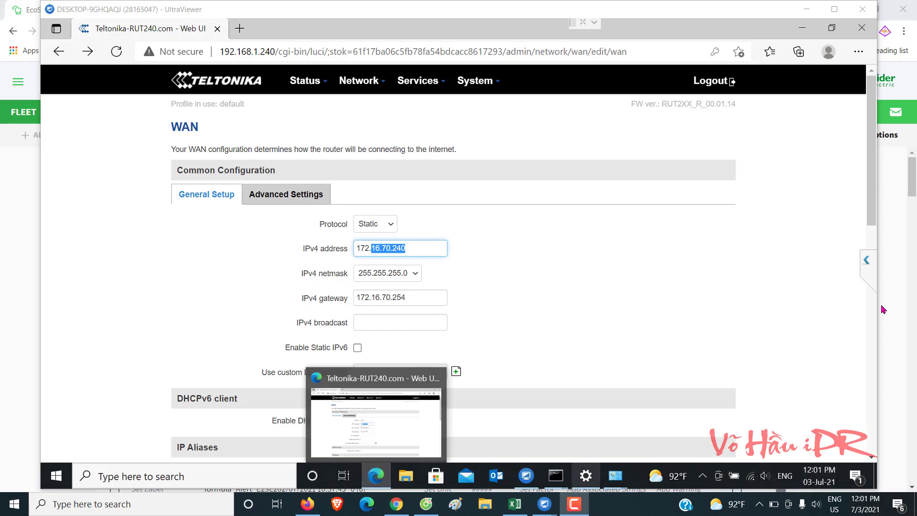
{"action": "mouse_move", "coordinate": [555, 475]}
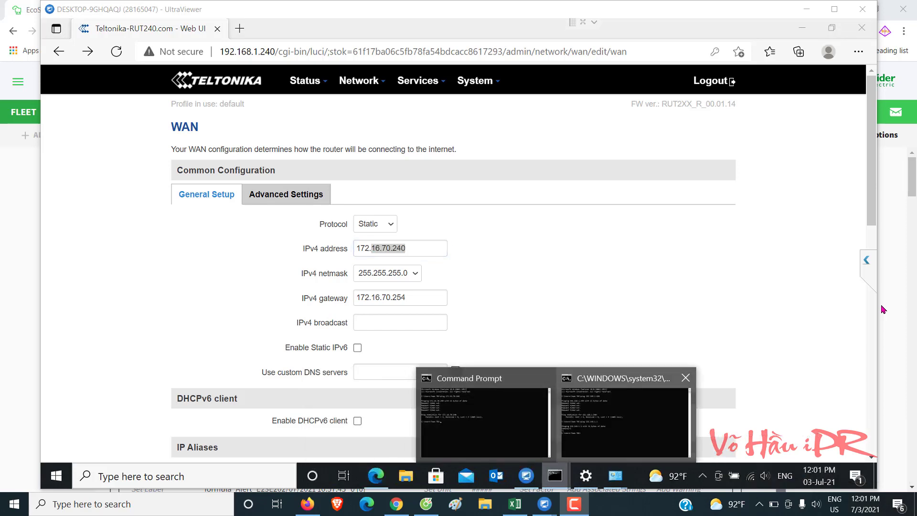
{"action": "left_click", "coordinate": [625, 420]}
{"action": "type", "text": "ping"}
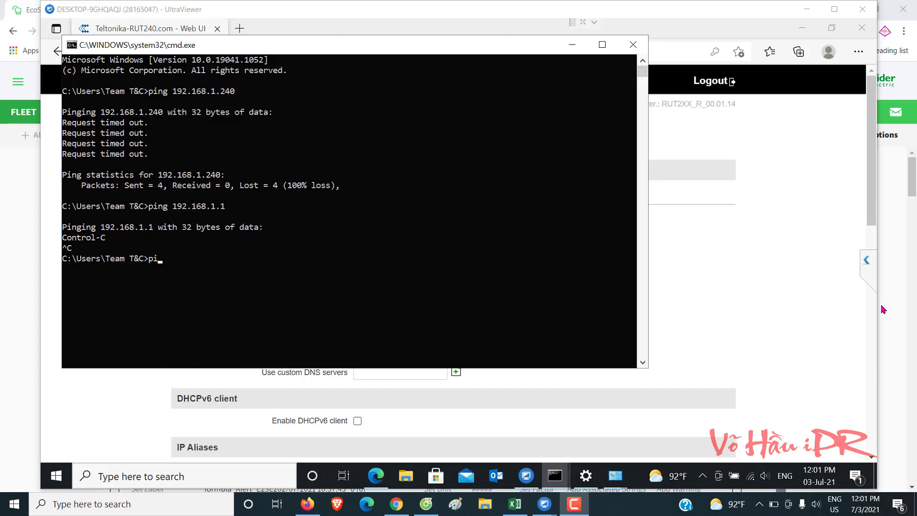
{"action": "type", "text": "172.16.70.254"}
{"action": "key", "text": "BackSpace"}
{"action": "key", "text": "BackSpace"}
{"action": "type", "text": "40 -t"}
{"action": "key", "text": "Return"}
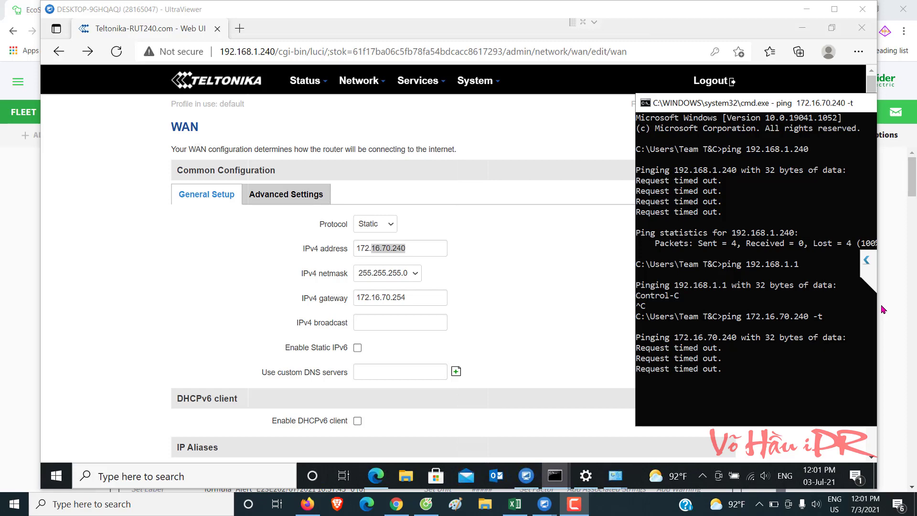
Step: Enable remote HTTPS access in the router's Access Control settings and save the change
{"action": "mouse_move", "coordinate": [476, 80]}
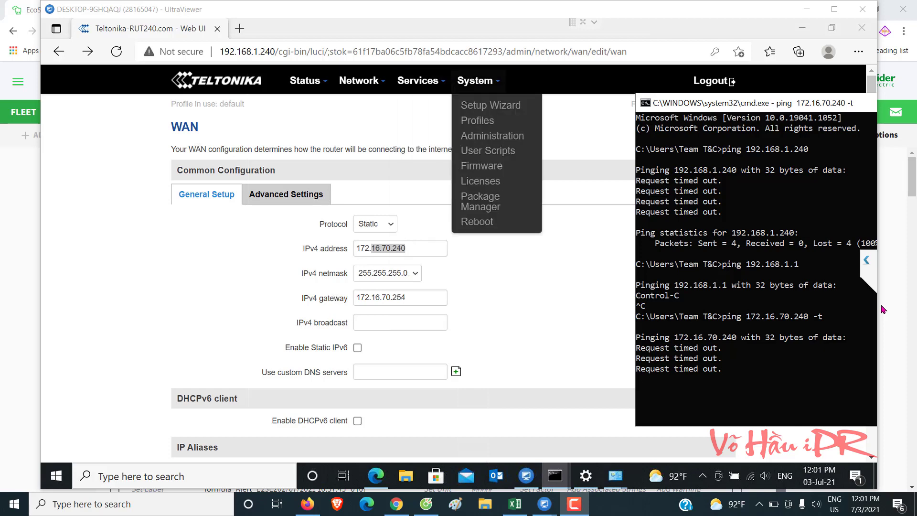
{"action": "left_click", "coordinate": [492, 136]}
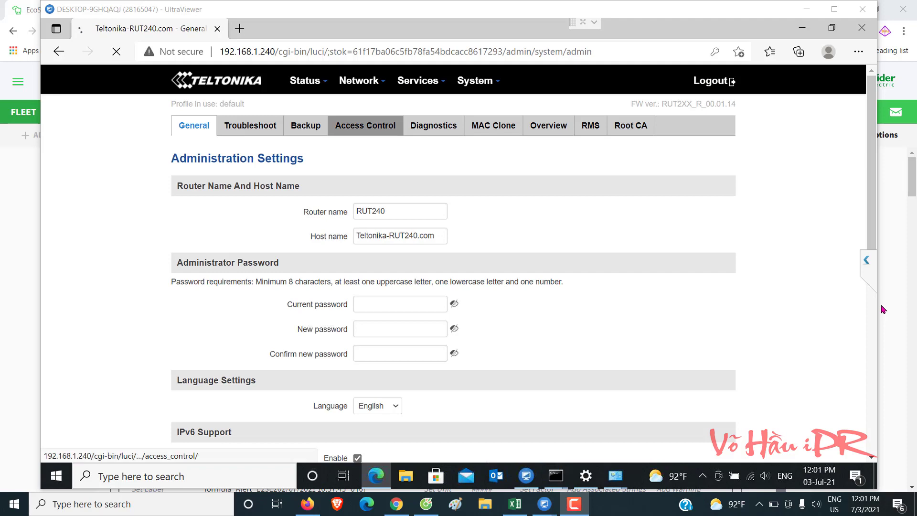
{"action": "left_click", "coordinate": [365, 125]}
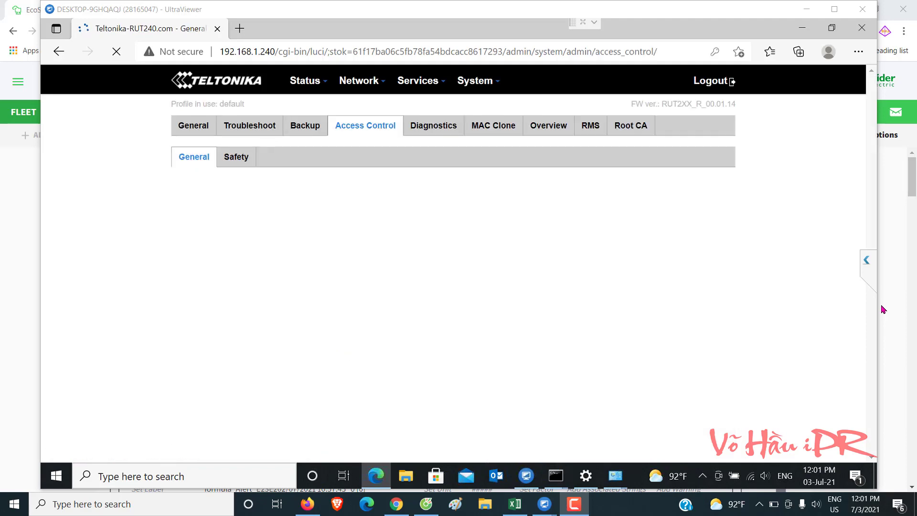
{"action": "scroll", "coordinate": [453, 277], "scroll_direction": "down", "scroll_amount": 5}
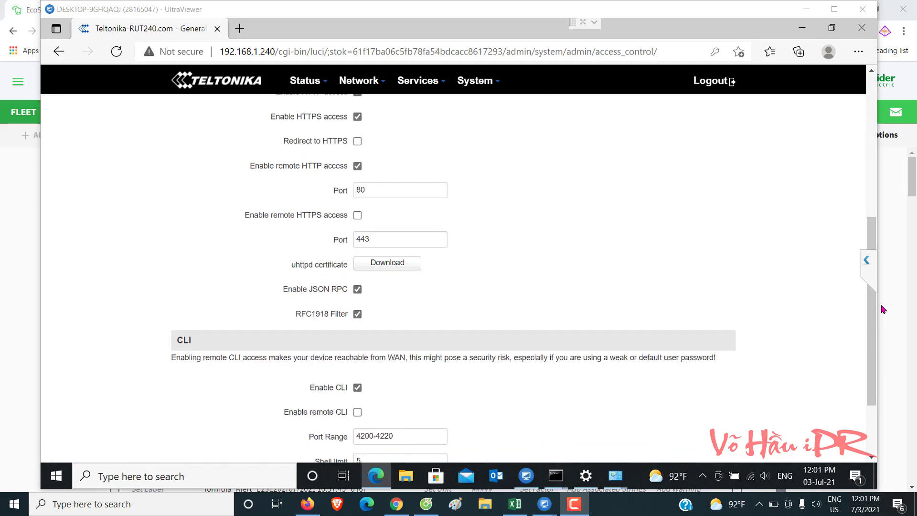
{"action": "left_click", "coordinate": [357, 215]}
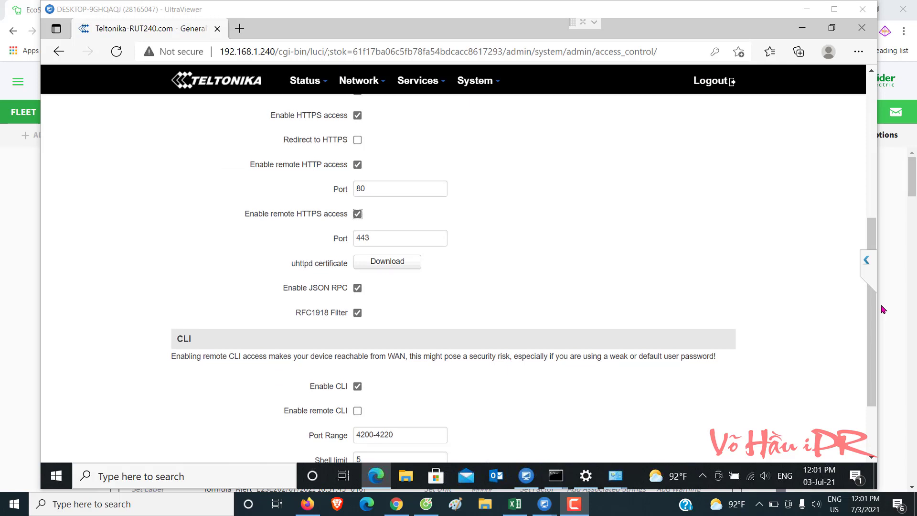
{"action": "scroll", "coordinate": [453, 277], "scroll_direction": "down", "scroll_amount": 2}
{"action": "left_click", "coordinate": [698, 397]}
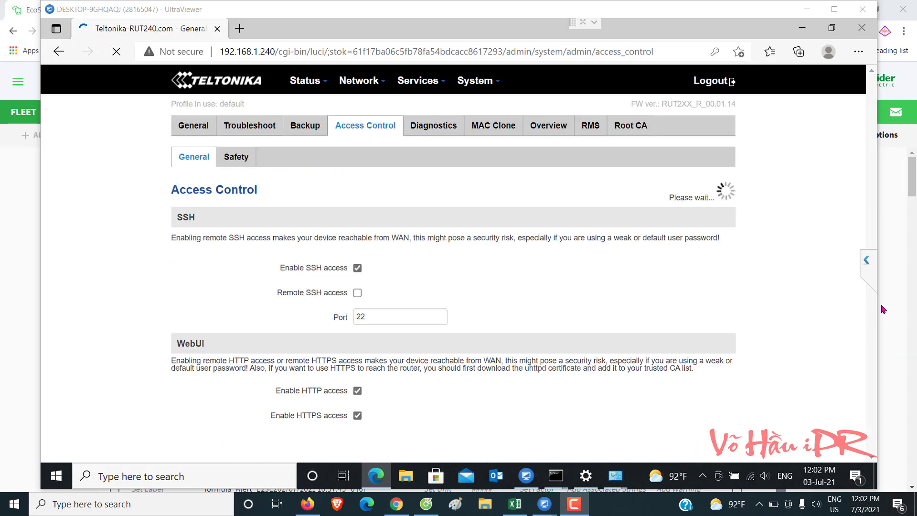
Step: Bring the running 172.16.70.240 ping back into view and check for replies
{"action": "mouse_move", "coordinate": [556, 475]}
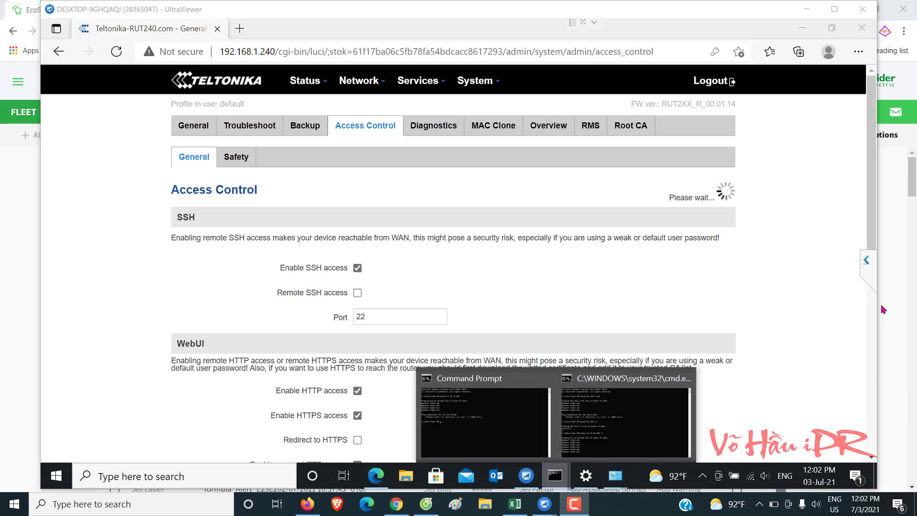
{"action": "left_click", "coordinate": [626, 421]}
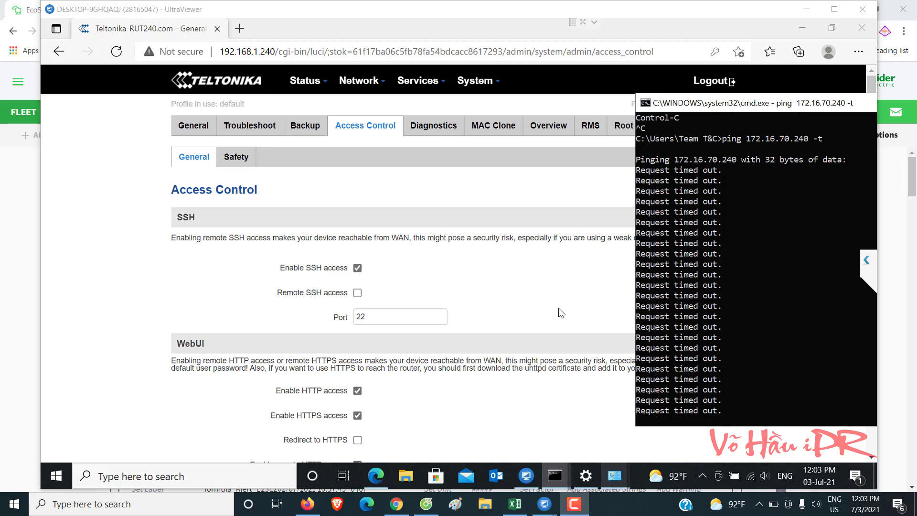
{"action": "mouse_move", "coordinate": [615, 475]}
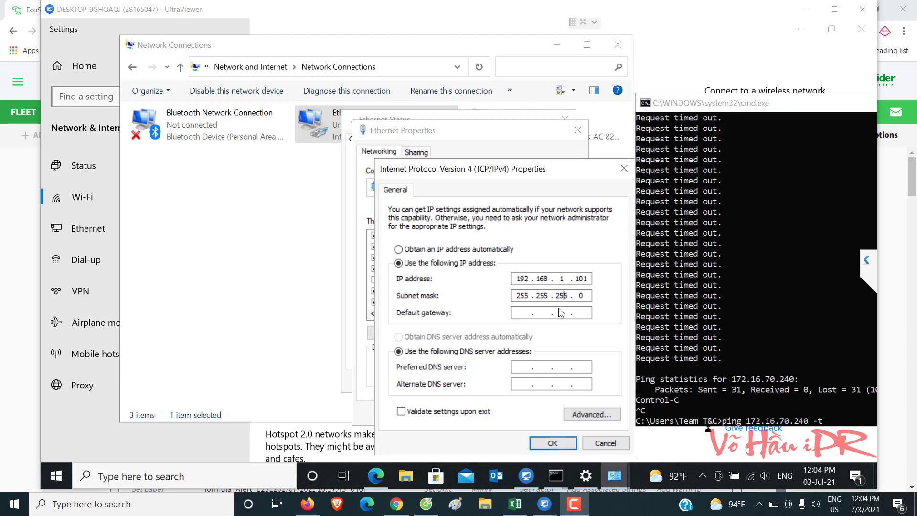
Step: Edit the Ethernet adapter's static IPv4 settings, apply them, and close the Ethernet Properties and Status dialogs
{"action": "key", "text": "BackSpace"}
{"action": "key", "text": "BackSpace"}
{"action": "key", "text": "BackSpace"}
{"action": "key", "text": "BackSpace"}
{"action": "key", "text": "BackSpace"}
{"action": "key", "text": "BackSpace"}
{"action": "key", "text": "BackSpace"}
{"action": "type", "text": "50"}
{"action": "key", "text": "Return"}
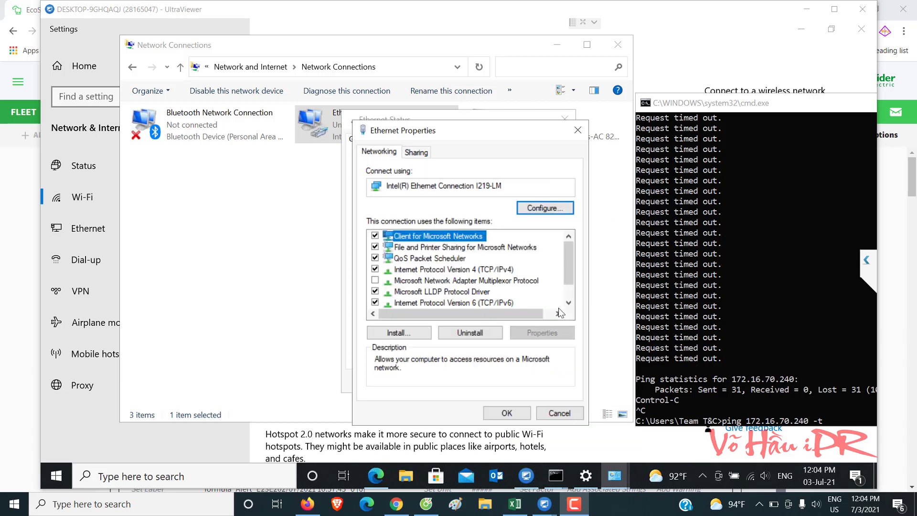
{"action": "key", "text": "Return"}
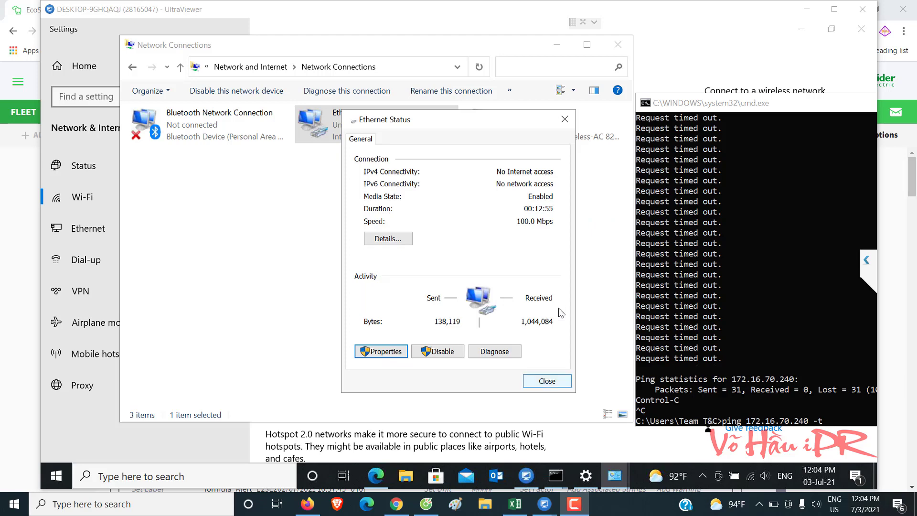
{"action": "key", "text": "Return"}
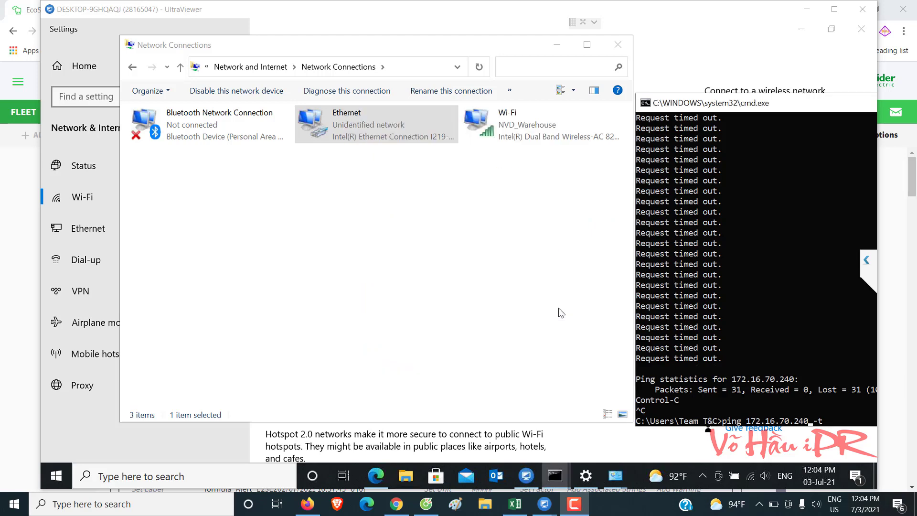
Step: Run the continuous ping again with ping 172.16.70.240 -t in the cmd.exe window
{"action": "key", "text": "Up"}
{"action": "key", "text": "Down"}
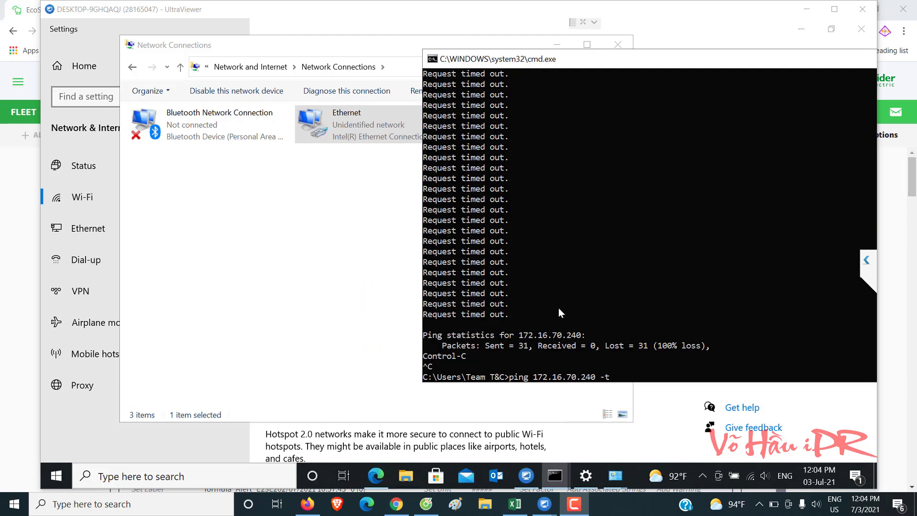
{"action": "key", "text": "Return"}
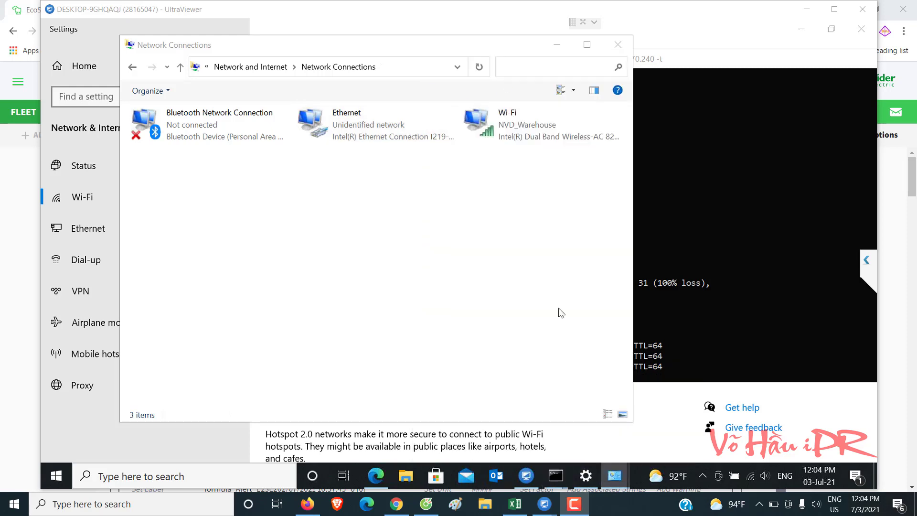
Step: Switch to the browser showing the router's web interface and load 172.16.70.240
{"action": "key", "text": "alt+Tab"}
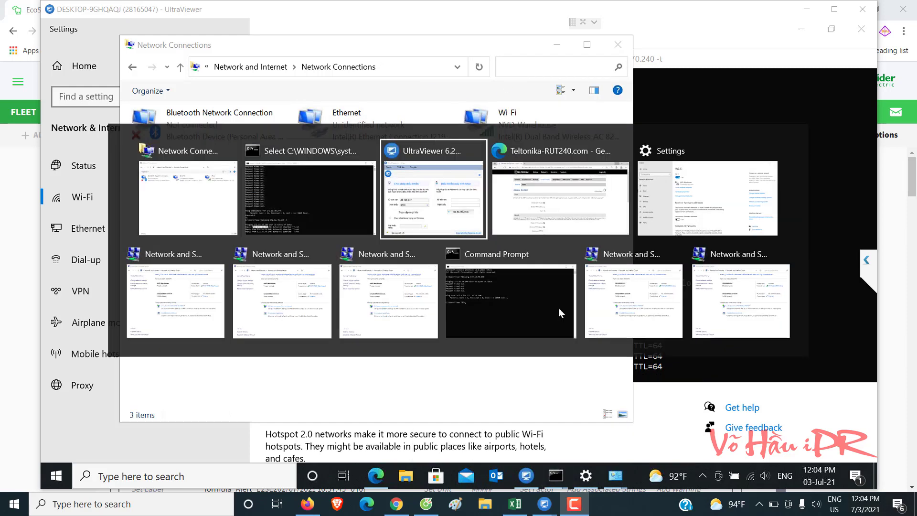
{"action": "key", "text": "alt+Tab"}
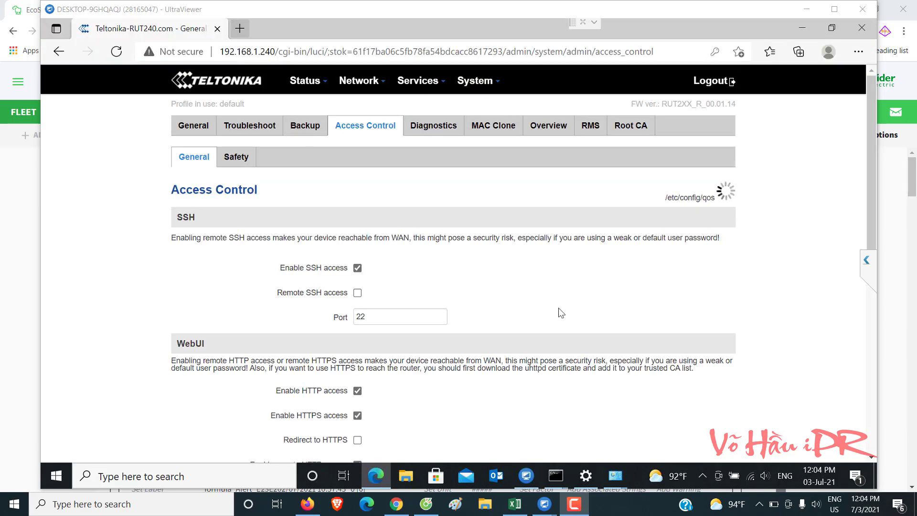
{"action": "key", "text": "ctrl+l"}
{"action": "type", "text": "172.16.70.240"}
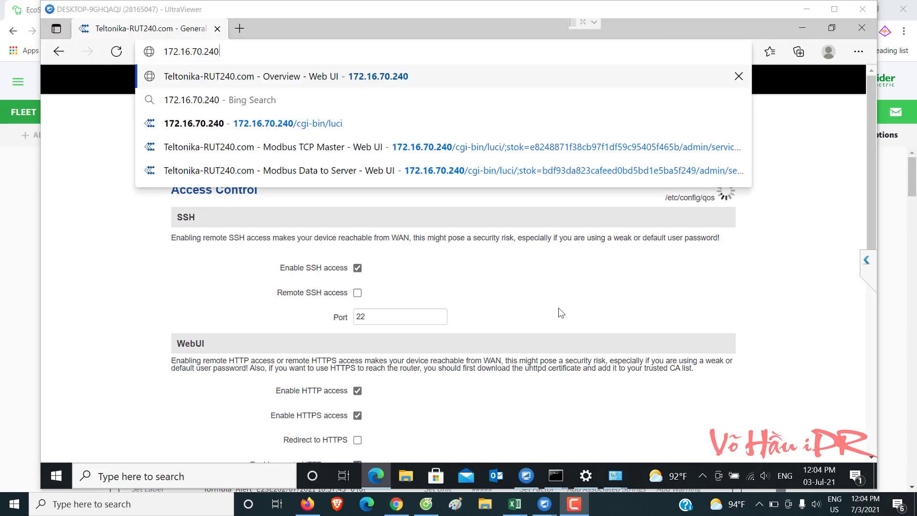
{"action": "key", "text": "Return"}
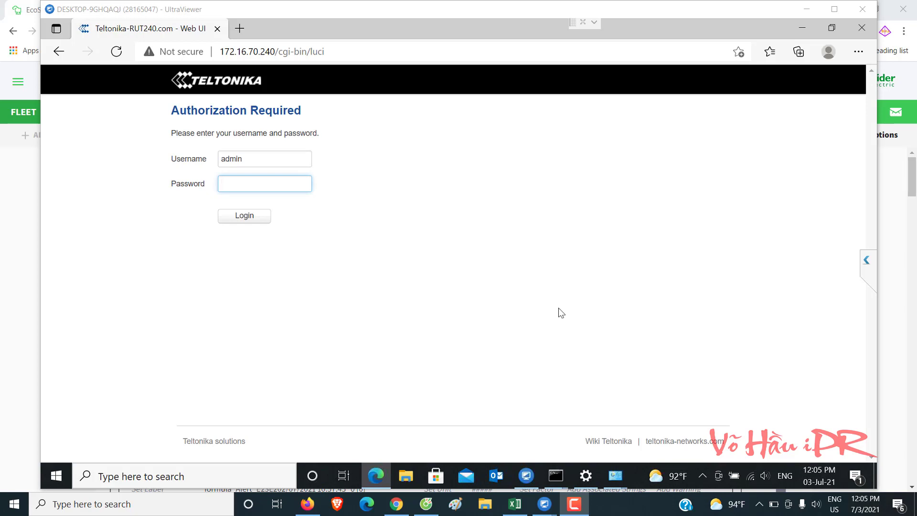
Step: Enter the router's account password and log in with the prefilled admin username
{"action": "left_click", "coordinate": [273, 187]}
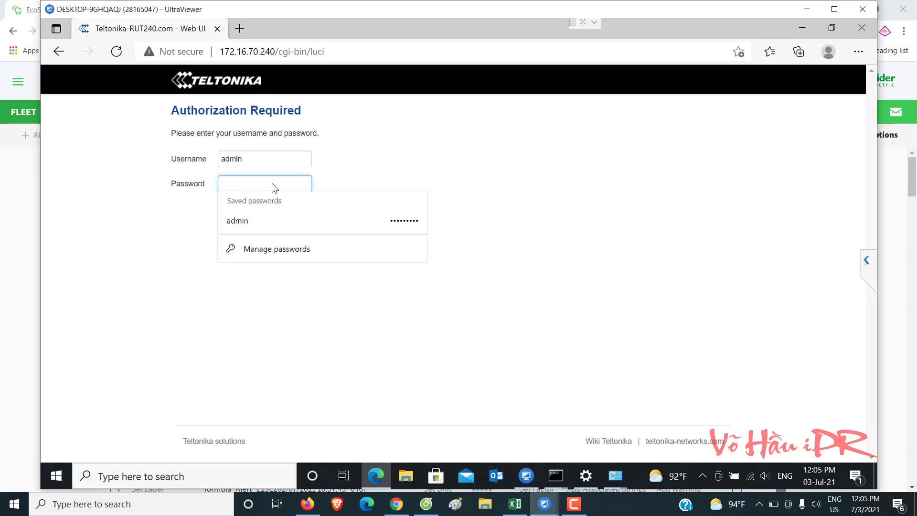
{"action": "type", "text": "******"}
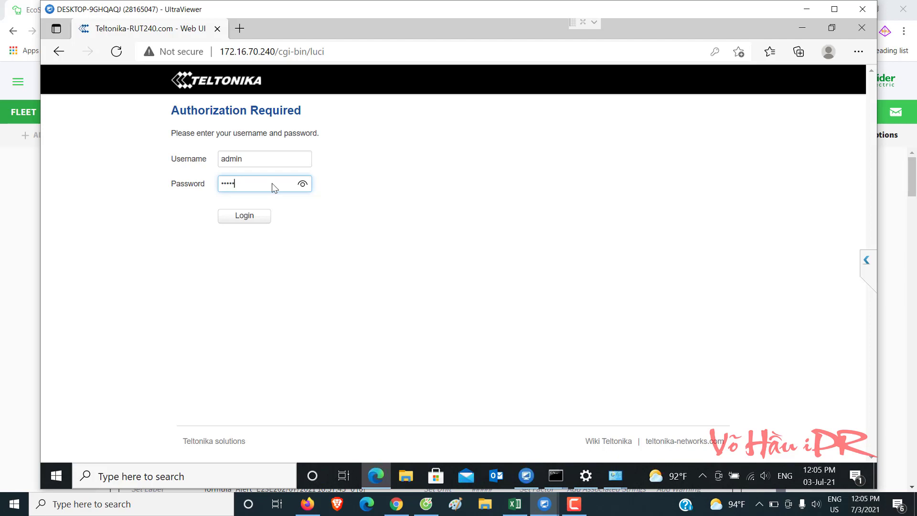
{"action": "type", "text": "***"}
{"action": "left_click", "coordinate": [247, 219]}
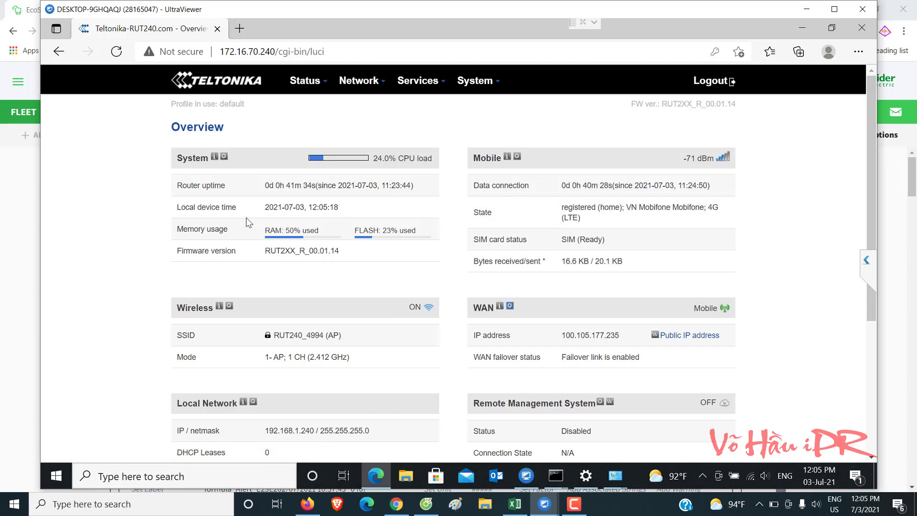
Step: Copy the wired WAN's IP address from the router's WAN settings and open that interface for editing
{"action": "left_click", "coordinate": [509, 306]}
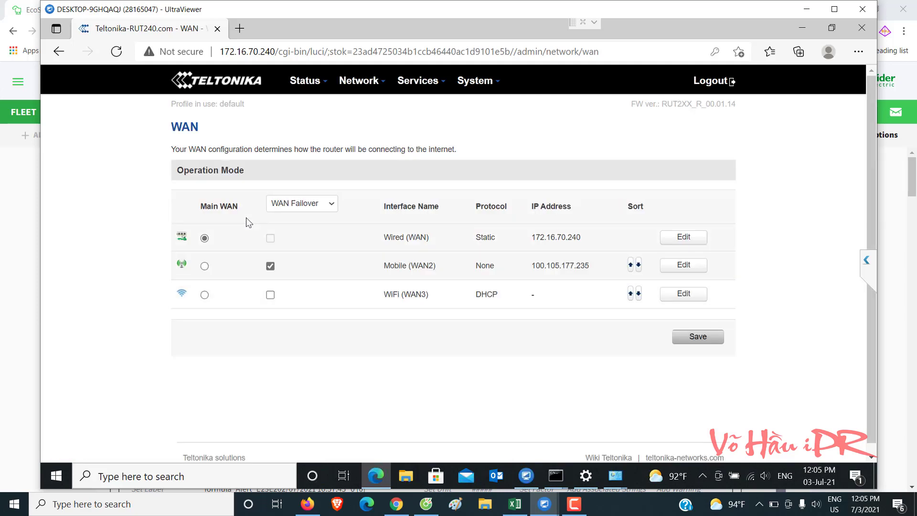
{"action": "double_click", "coordinate": [556, 237]}
{"action": "right_click", "coordinate": [569, 232]}
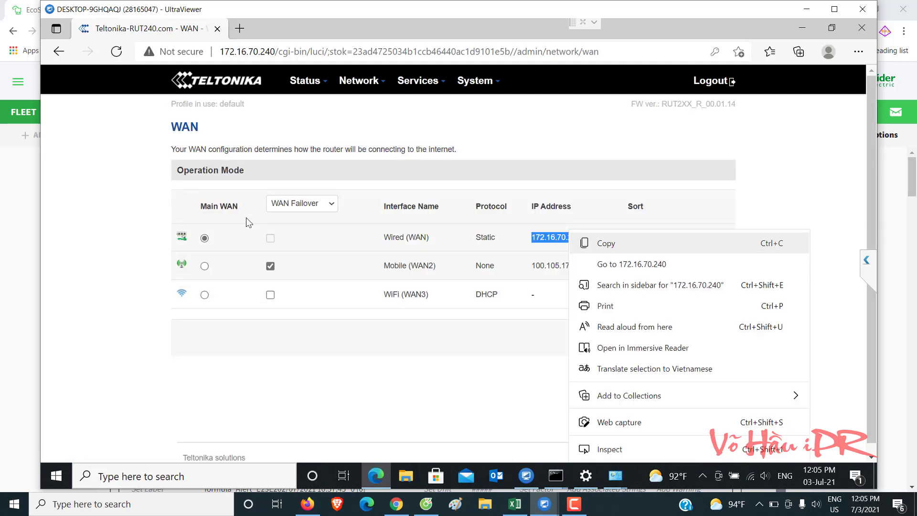
{"action": "left_click", "coordinate": [606, 243]}
{"action": "left_click", "coordinate": [684, 237]}
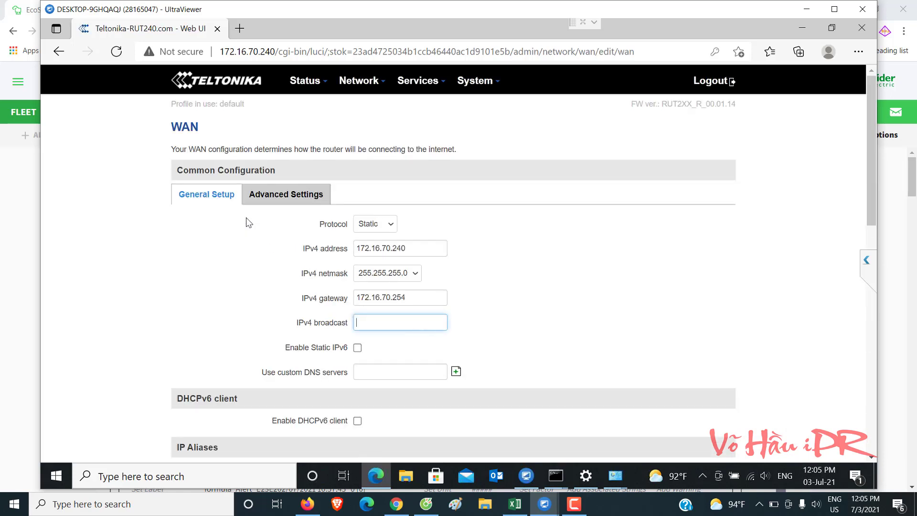
Step: Select the IPv4 gateway address in the wired WAN's general setup to copy it
{"action": "key", "text": "shift+Tab"}
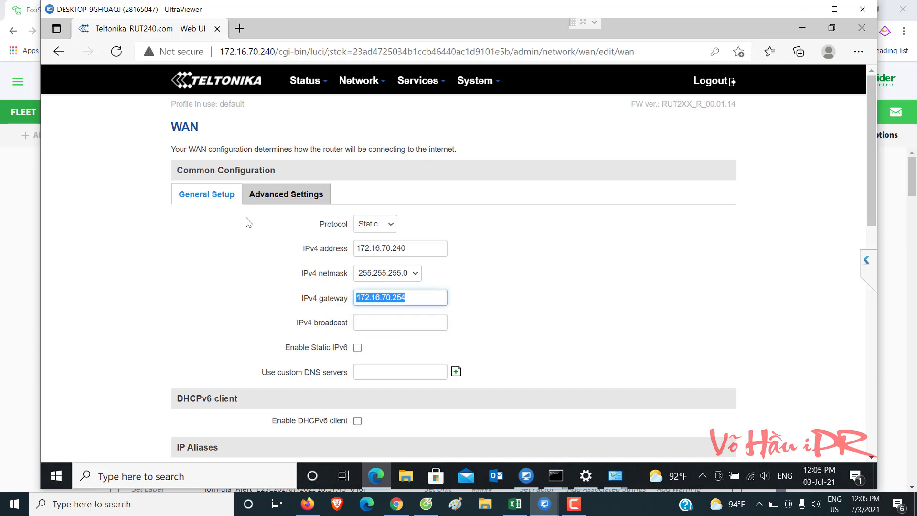
{"action": "key", "text": "Tab"}
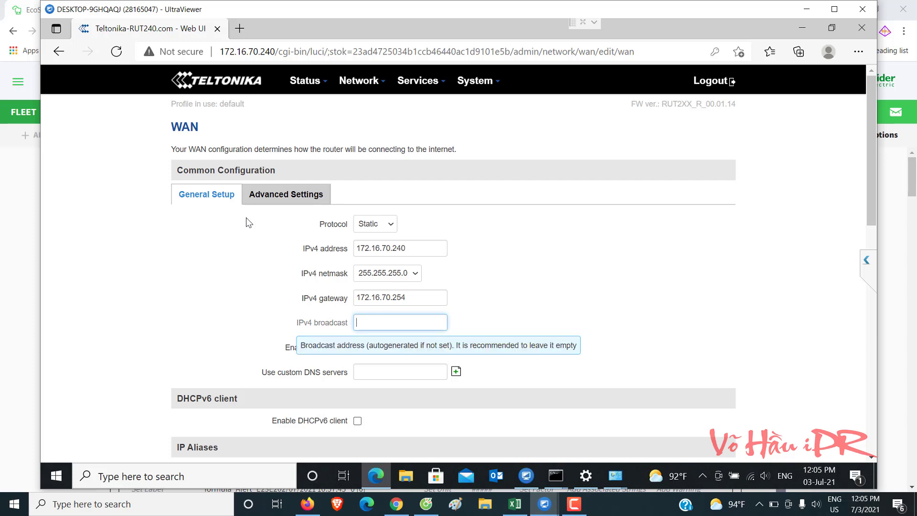
{"action": "key", "text": "shift+Tab"}
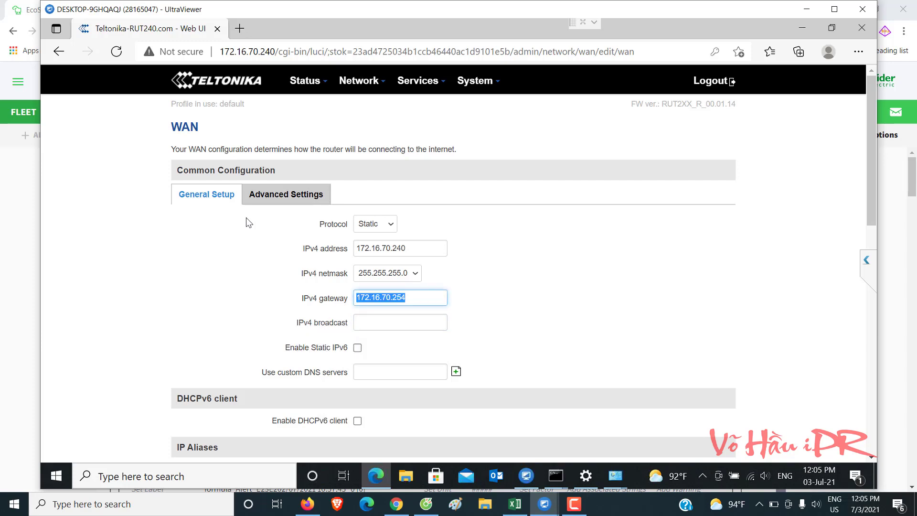
{"action": "key", "text": "shift+F10"}
{"action": "key", "text": "Escape"}
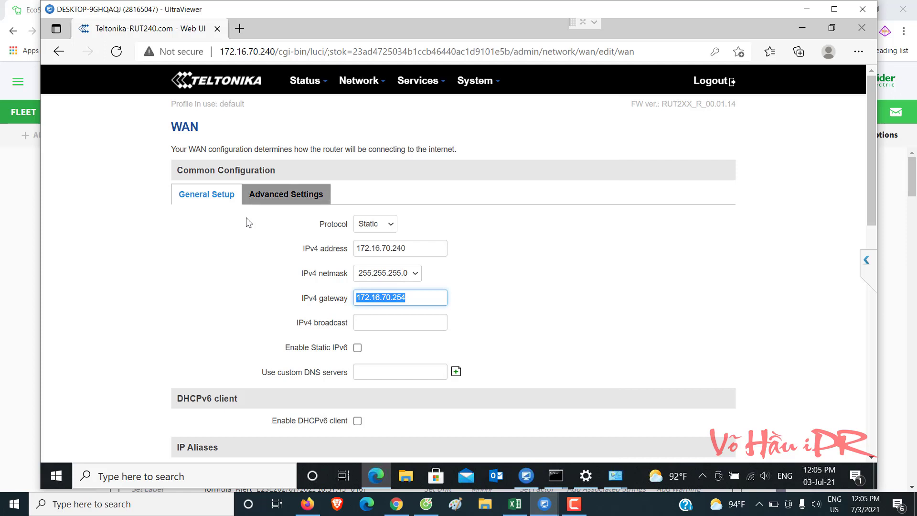
Step: Run a ping and a traceroute to 172.16.70.254 from the Diagnostics page in the router's Administration settings
{"action": "mouse_move", "coordinate": [475, 80]}
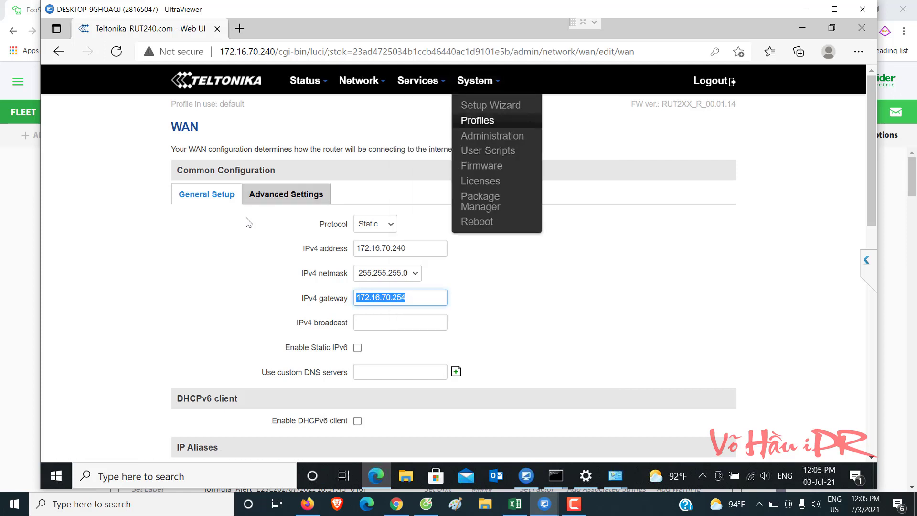
{"action": "left_click", "coordinate": [492, 136]}
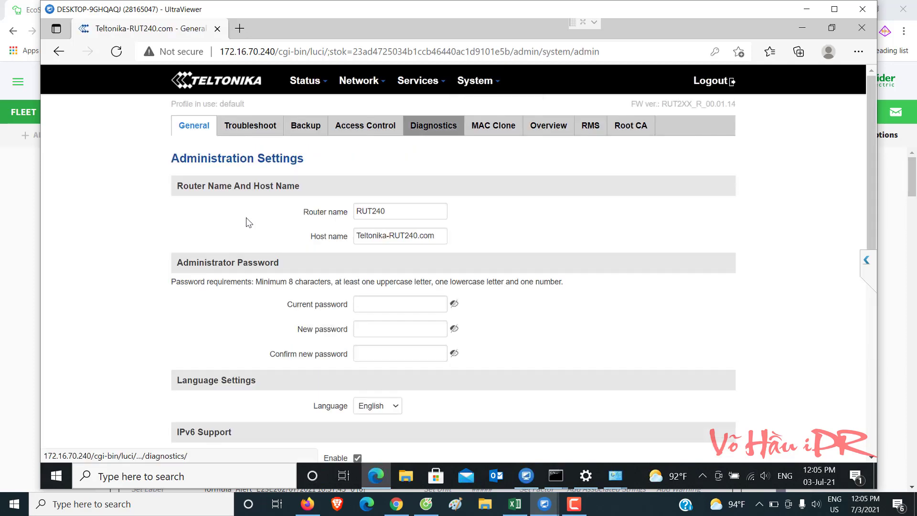
{"action": "left_click", "coordinate": [433, 125]}
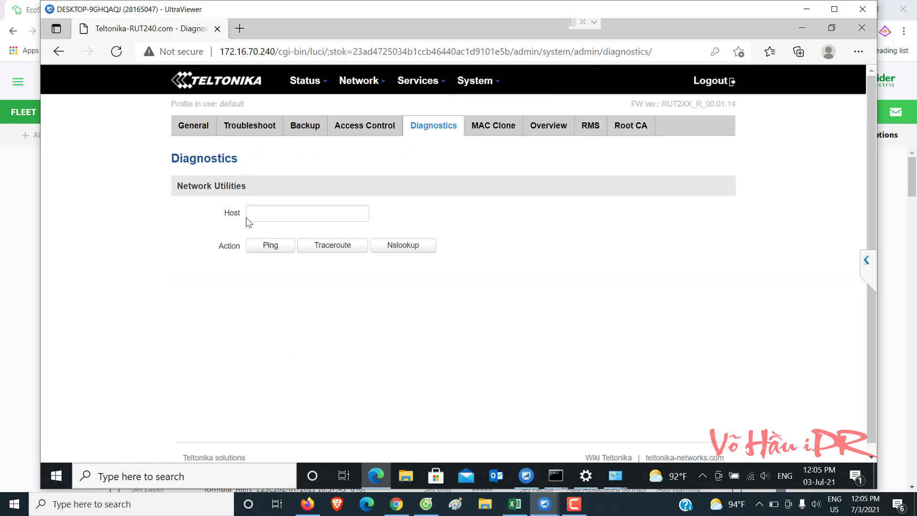
{"action": "left_click", "coordinate": [247, 218]}
{"action": "type", "text": "172.16.70.254"}
{"action": "key", "text": "Tab"}
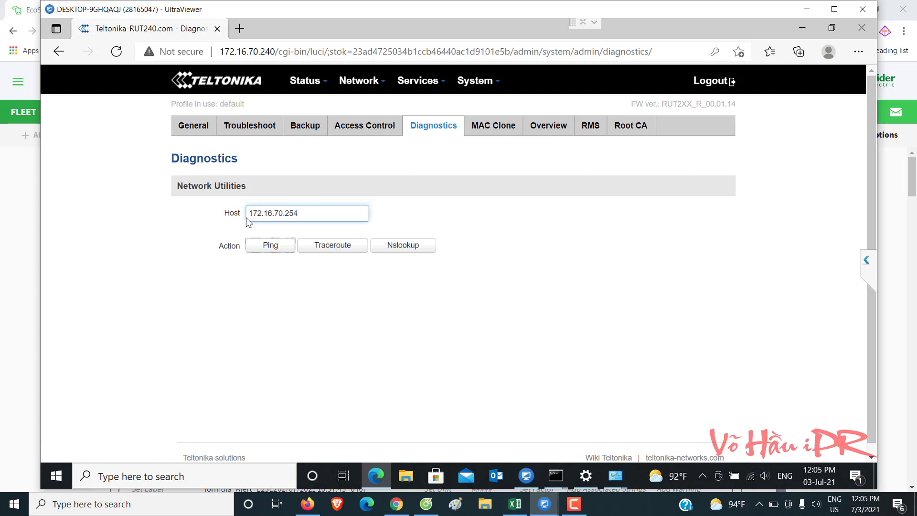
{"action": "key", "text": "Return"}
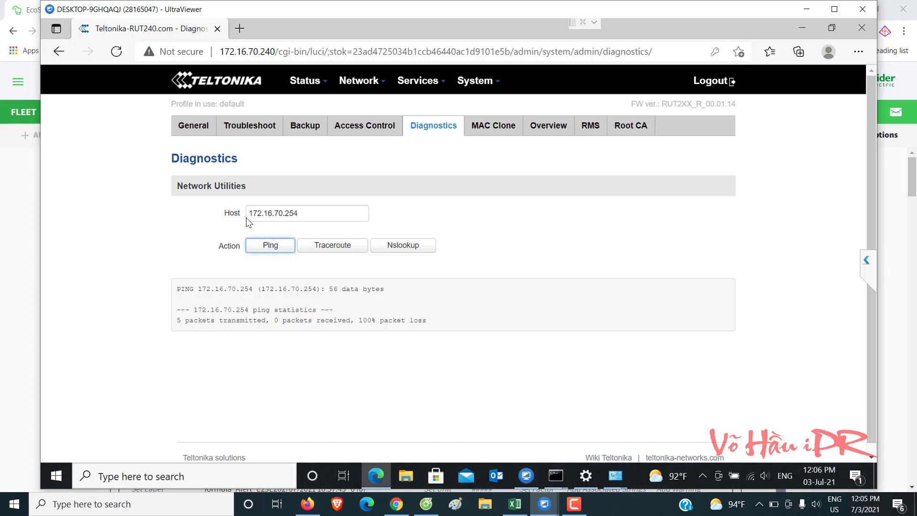
{"action": "key", "text": "Tab"}
{"action": "key", "text": "Return"}
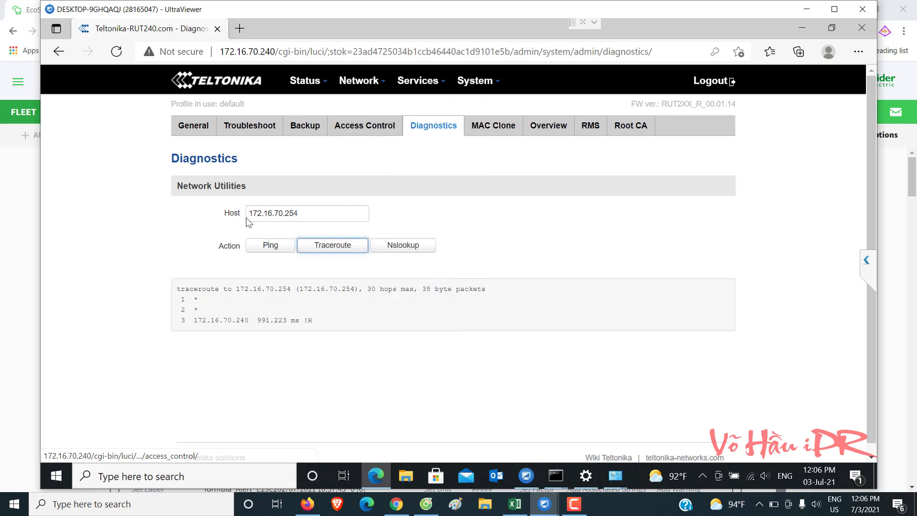
Step: Review the router's status Overview, including the WAN, local network and recent system and network events
{"action": "mouse_move", "coordinate": [305, 80]}
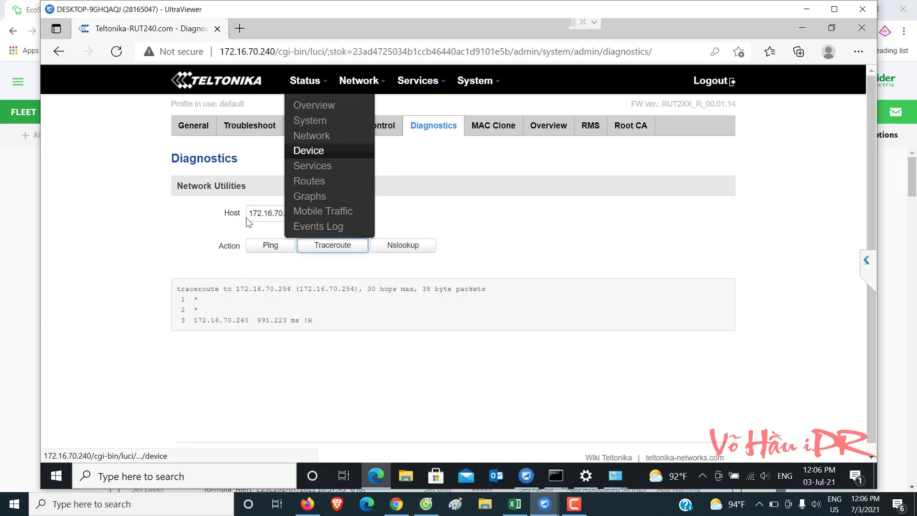
{"action": "left_click", "coordinate": [314, 105]}
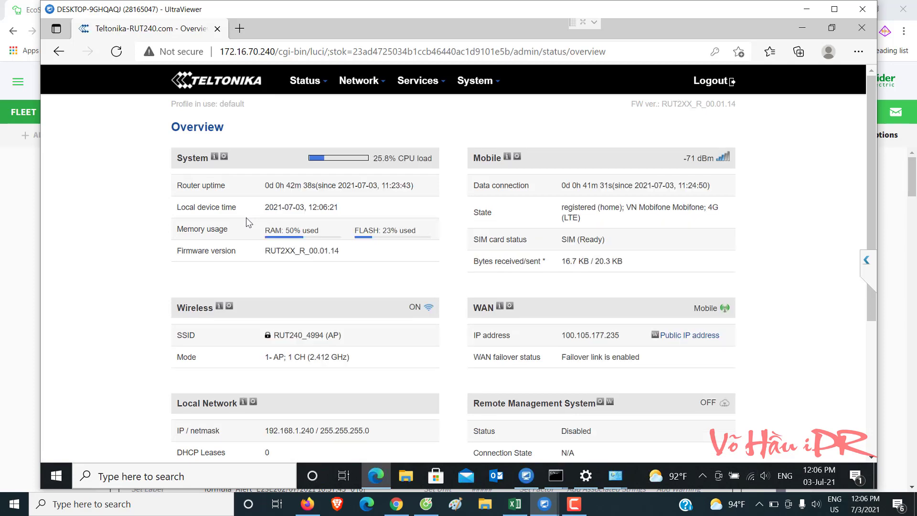
{"action": "scroll", "coordinate": [249, 223], "scroll_direction": "down", "scroll_amount": 1}
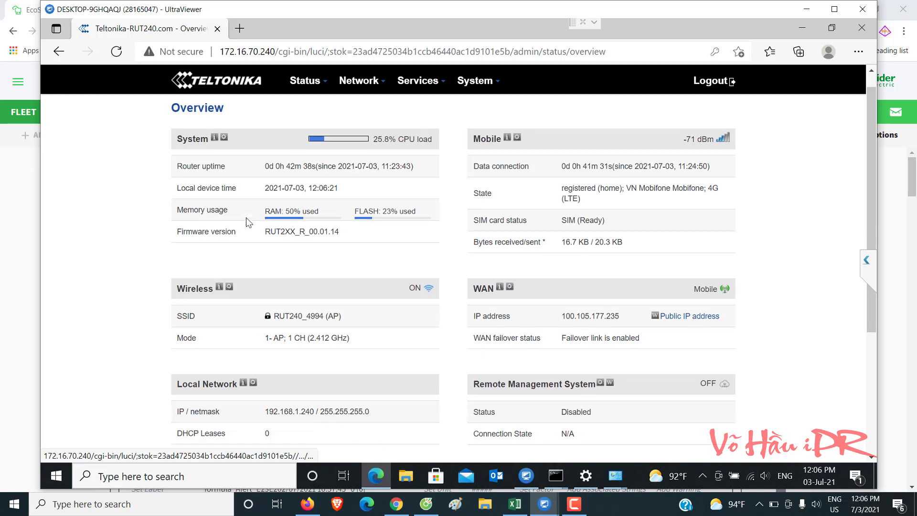
{"action": "scroll", "coordinate": [249, 223], "scroll_direction": "down", "scroll_amount": 2}
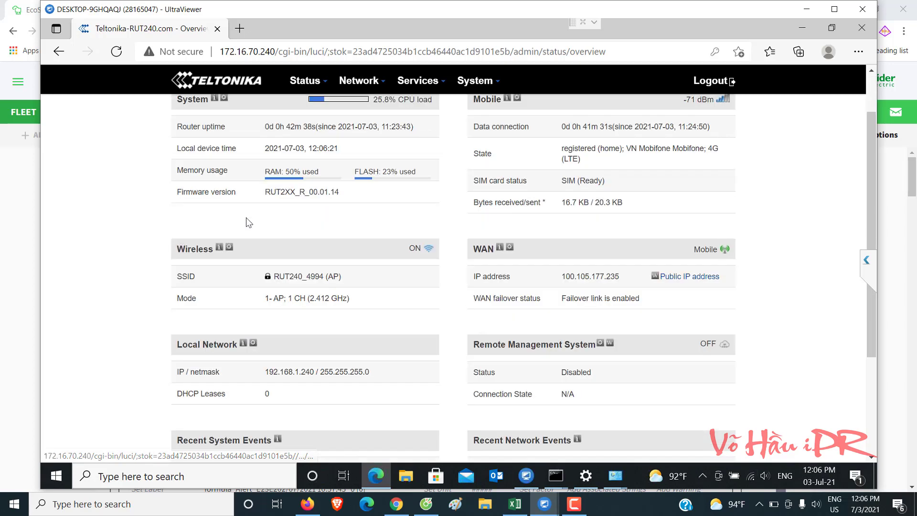
{"action": "scroll", "coordinate": [248, 222], "scroll_direction": "down", "scroll_amount": 5}
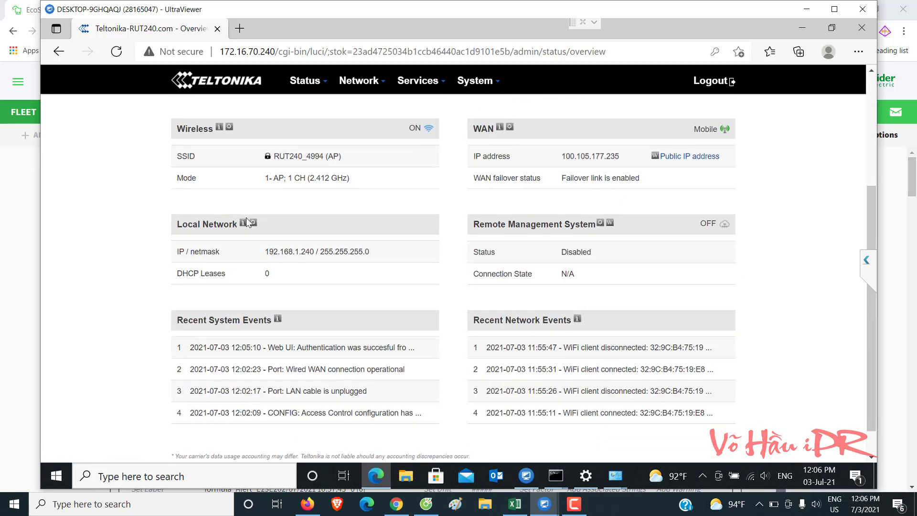
{"action": "scroll", "coordinate": [248, 223], "scroll_direction": "up", "scroll_amount": 1}
{"action": "scroll", "coordinate": [248, 223], "scroll_direction": "up", "scroll_amount": 7}
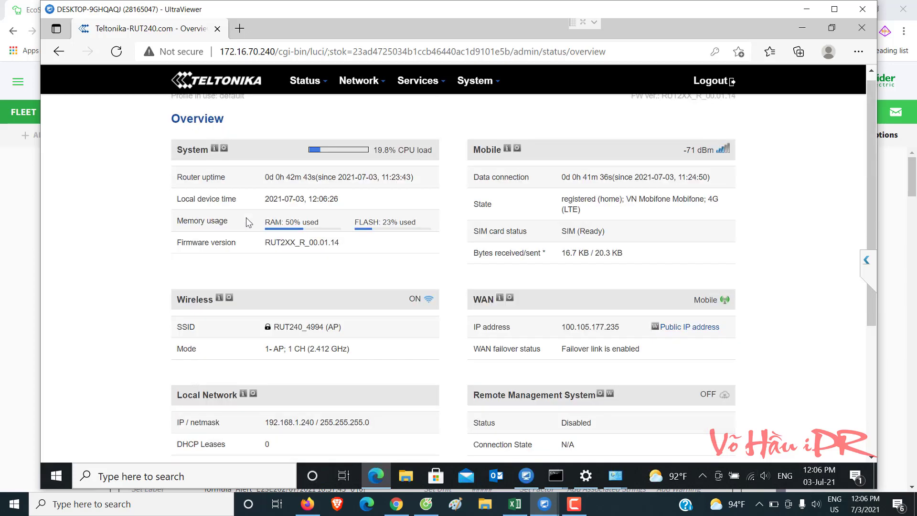
Step: Examine the ARP table and the active IP routes on the router's Routes status page
{"action": "mouse_move", "coordinate": [305, 81]}
{"action": "left_click", "coordinate": [310, 181]}
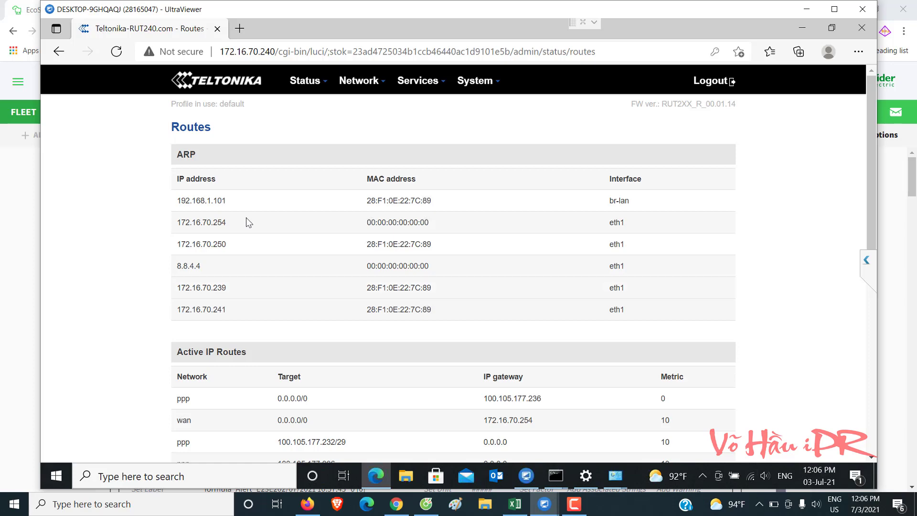
{"action": "scroll", "coordinate": [249, 222], "scroll_direction": "down", "scroll_amount": 2}
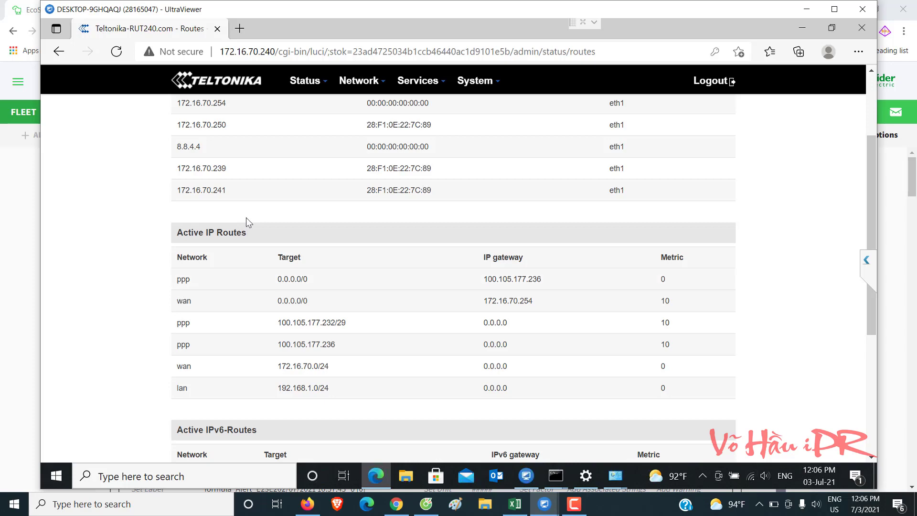
{"action": "scroll", "coordinate": [246, 218], "scroll_direction": "up", "scroll_amount": 3}
Step: View the router's Load Balancing configuration and go back to the WAN operation mode settings
{"action": "key", "text": "Return"}
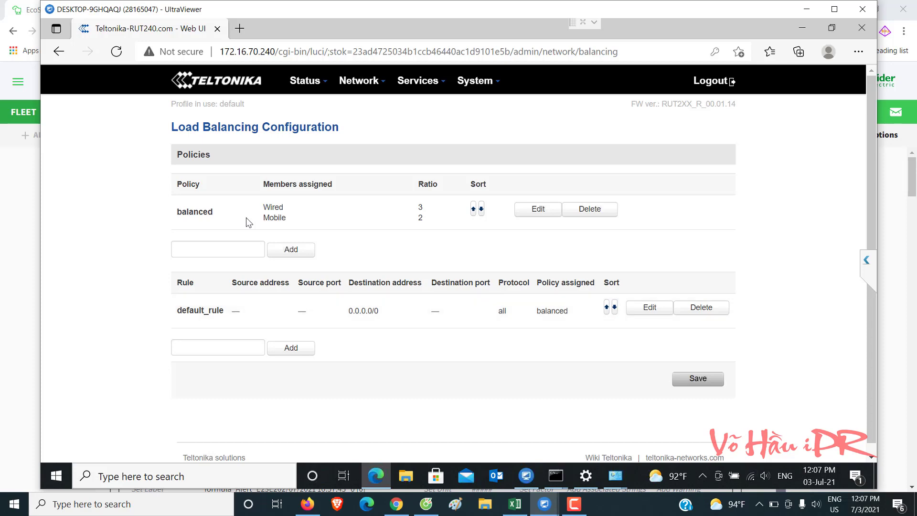
{"action": "key", "text": "Return"}
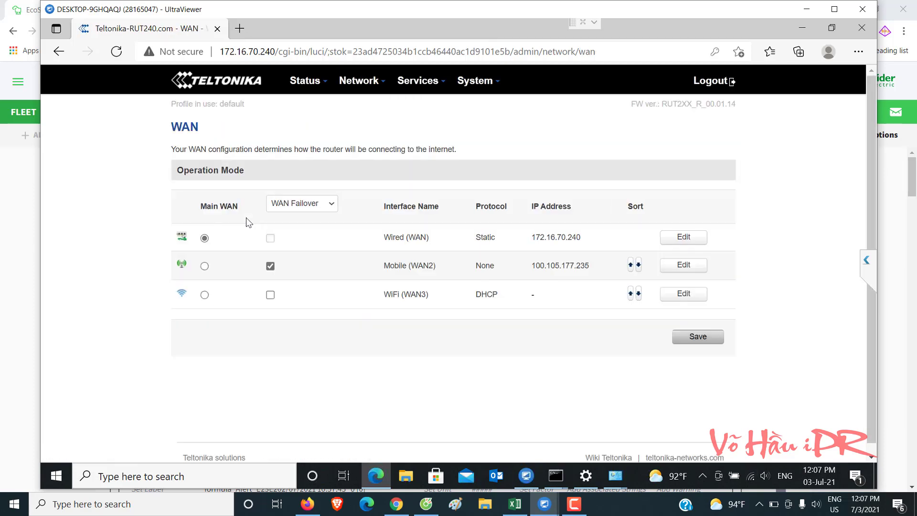
{"action": "key", "text": "alt+Down"}
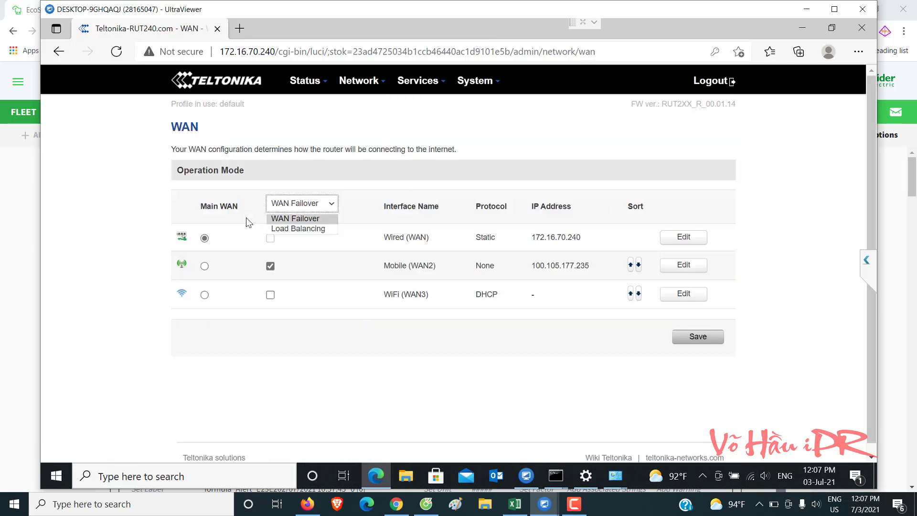
{"action": "key", "text": "Down"}
{"action": "key", "text": "Return"}
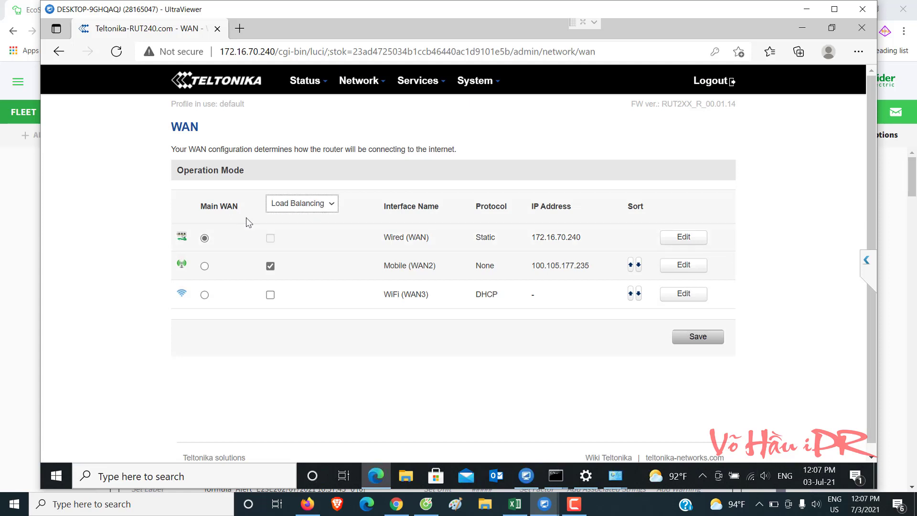
{"action": "key", "text": "Return"}
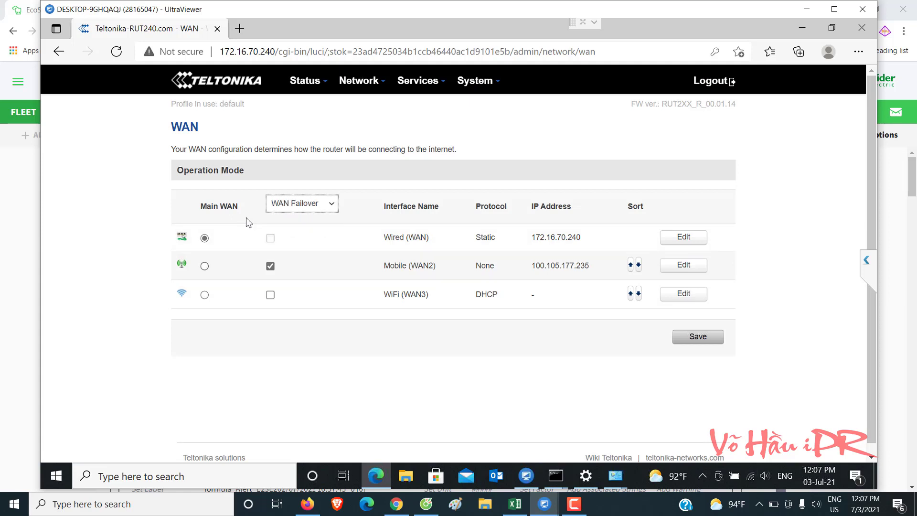
Step: Open the wired WAN interface's configuration and review its static IP, IP aliases and failover settings
{"action": "triple_click", "coordinate": [406, 237]}
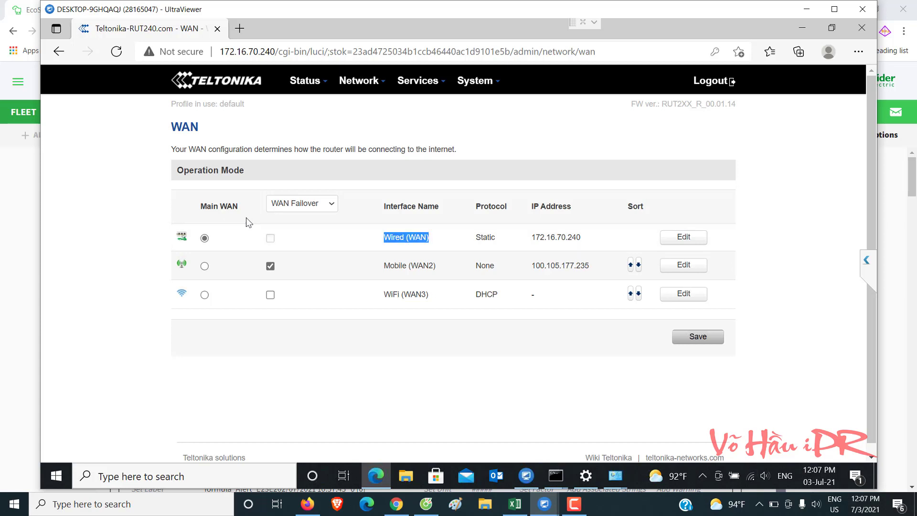
{"action": "left_click", "coordinate": [684, 237]}
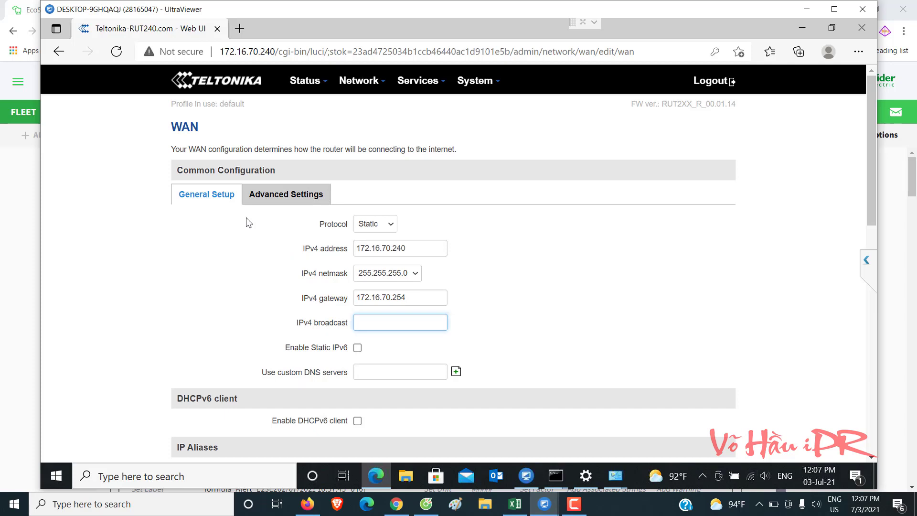
{"action": "scroll", "coordinate": [248, 223], "scroll_direction": "down", "scroll_amount": 3}
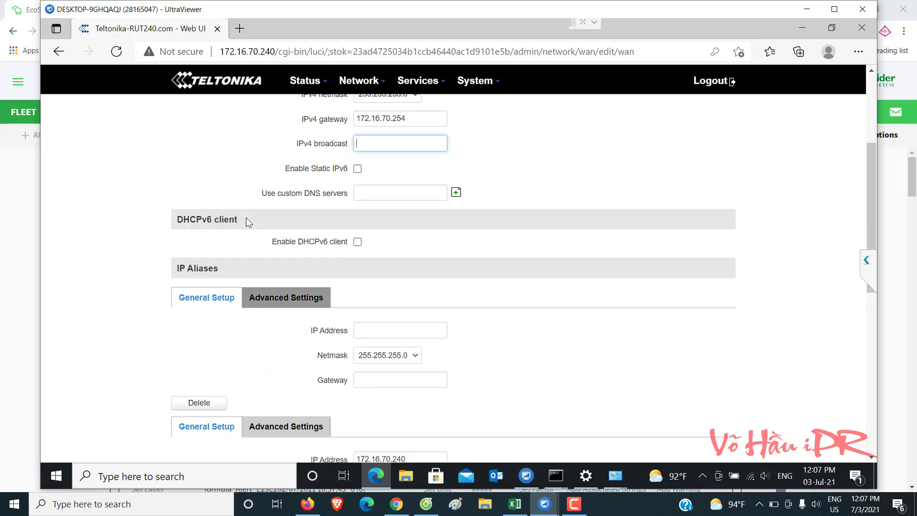
{"action": "scroll", "coordinate": [249, 223], "scroll_direction": "down", "scroll_amount": 6}
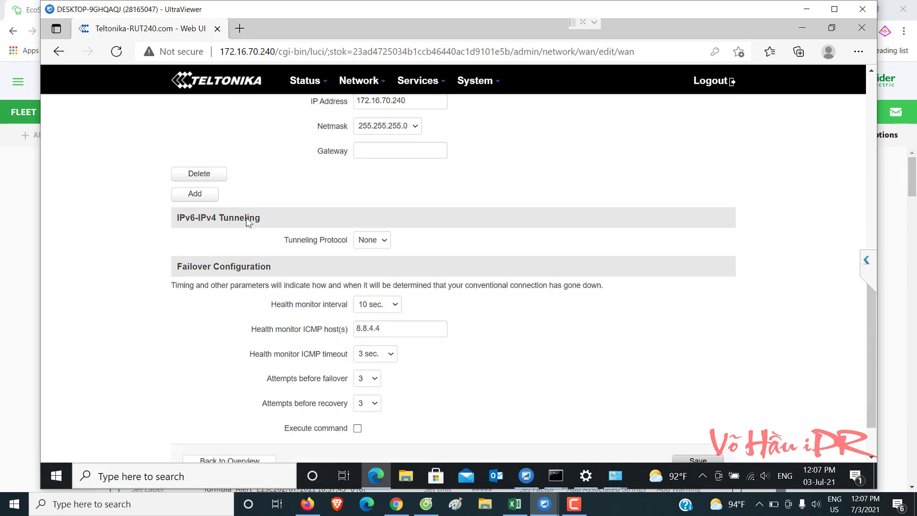
{"action": "scroll", "coordinate": [246, 217], "scroll_direction": "up", "scroll_amount": 1}
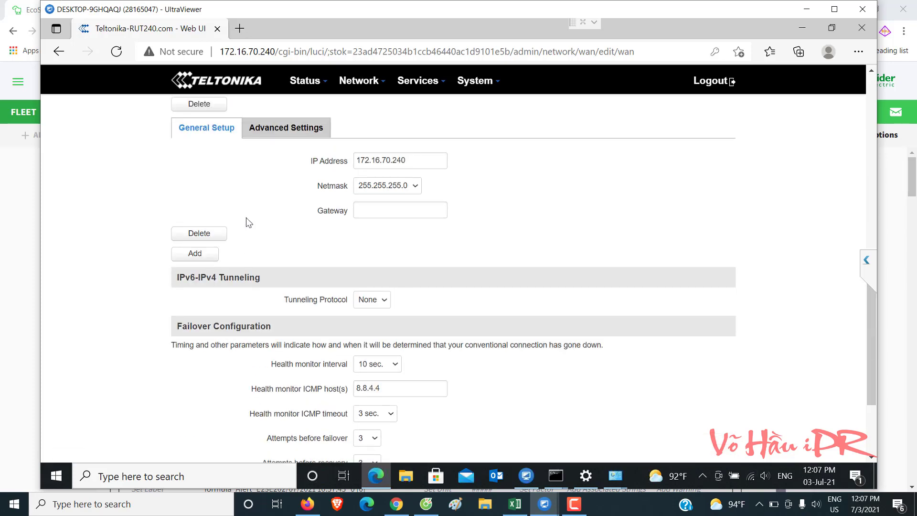
{"action": "scroll", "coordinate": [249, 222], "scroll_direction": "up", "scroll_amount": 8}
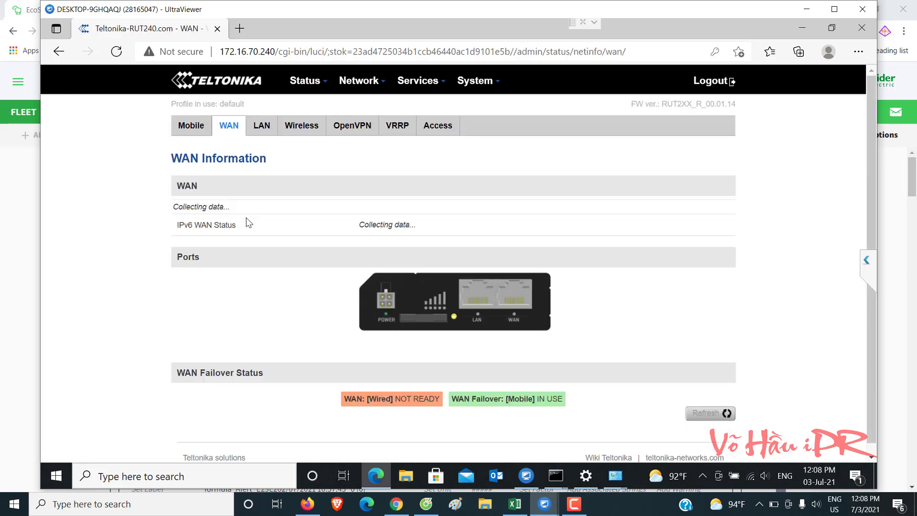
Step: Examine the WAN connection details, port status and failover status in the router's network information, along with the LAN information
{"action": "scroll", "coordinate": [249, 222], "scroll_direction": "down", "scroll_amount": 3}
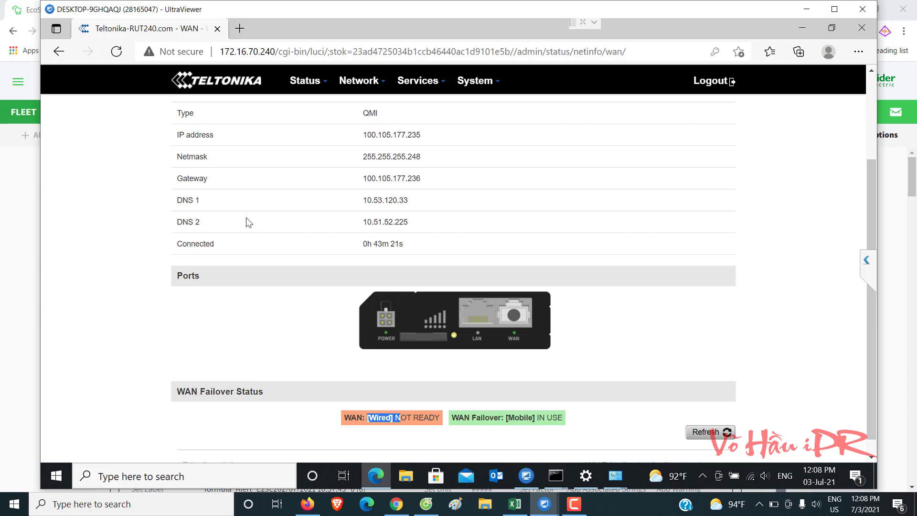
{"action": "scroll", "coordinate": [248, 222], "scroll_direction": "down", "scroll_amount": 1}
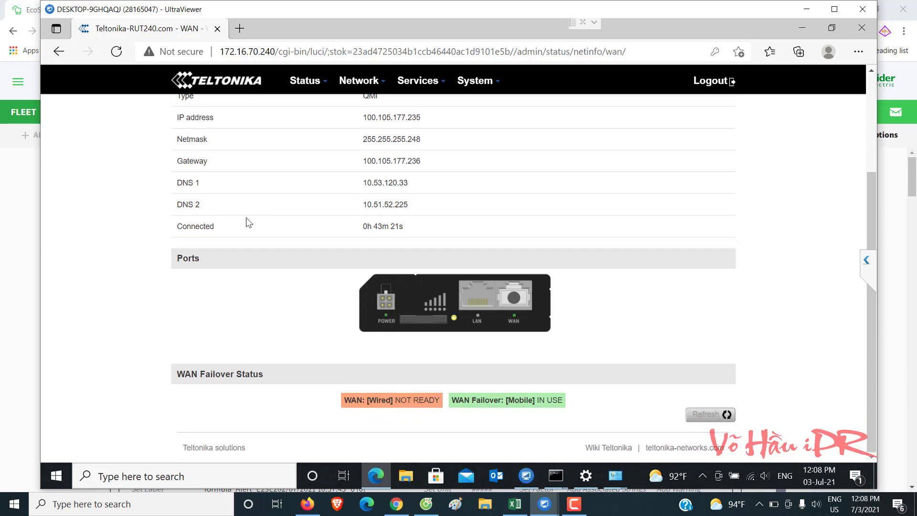
{"action": "left_click_drag", "start_coordinate": [357, 400], "coordinate": [436, 401]}
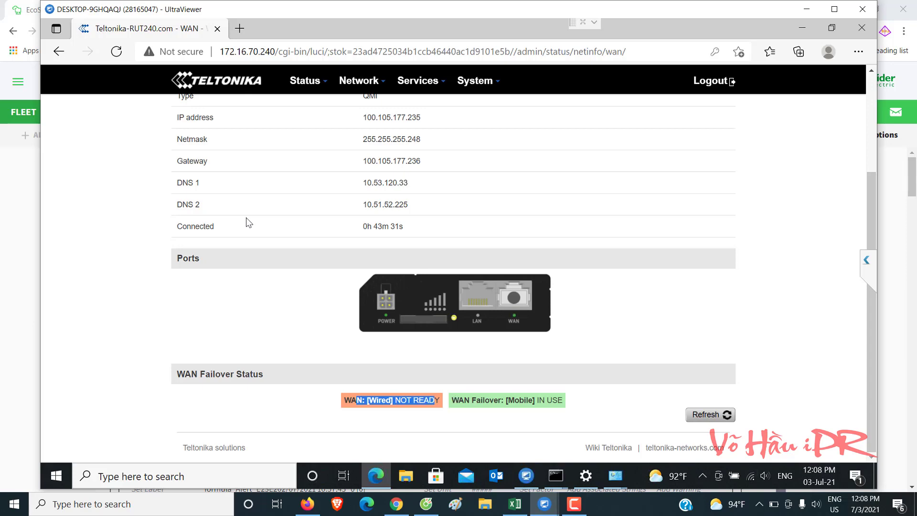
{"action": "scroll", "coordinate": [248, 223], "scroll_direction": "up", "scroll_amount": 3}
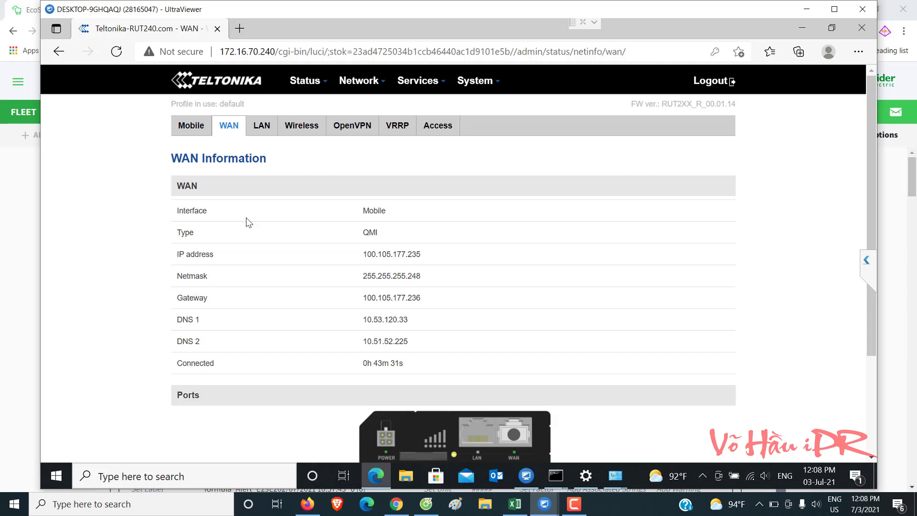
{"action": "left_click", "coordinate": [262, 125]}
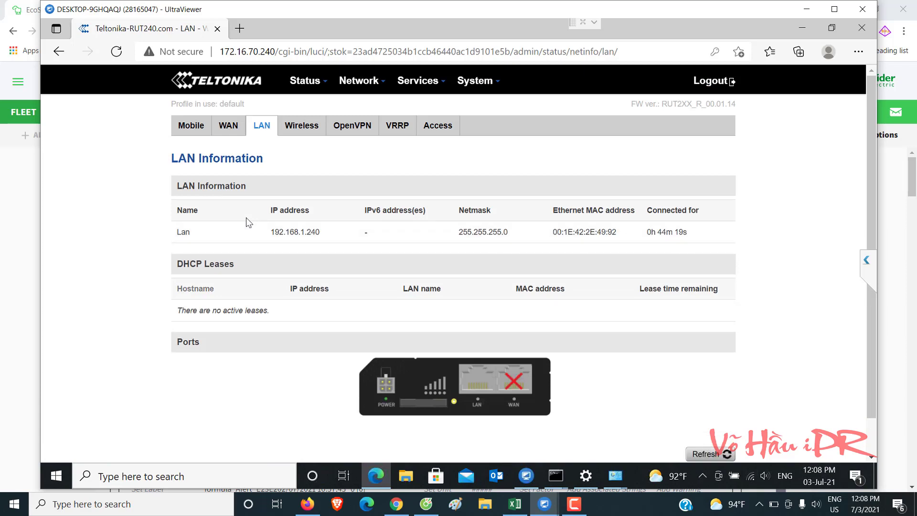
{"action": "left_click", "coordinate": [228, 126]}
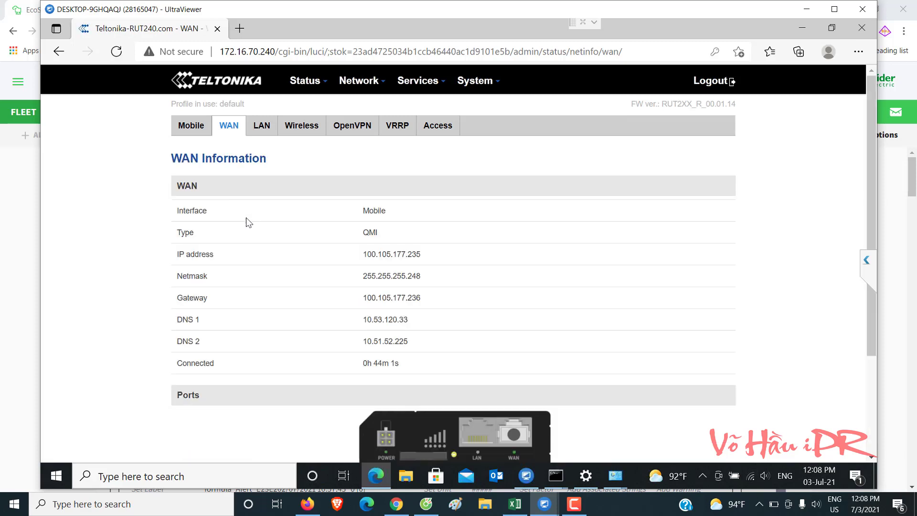
{"action": "scroll", "coordinate": [248, 222], "scroll_direction": "down", "scroll_amount": 3}
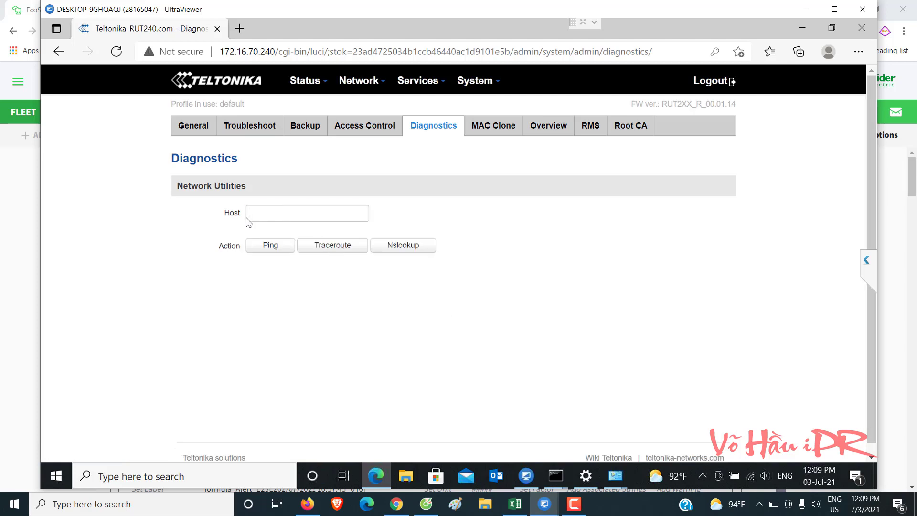
Step: Ping 172.16.70.254 and 172.16.70.1 from the router's Diagnostics page
{"action": "type", "text": "172.16.70.254"}
{"action": "key", "text": "Tab"}
{"action": "key", "text": "Return"}
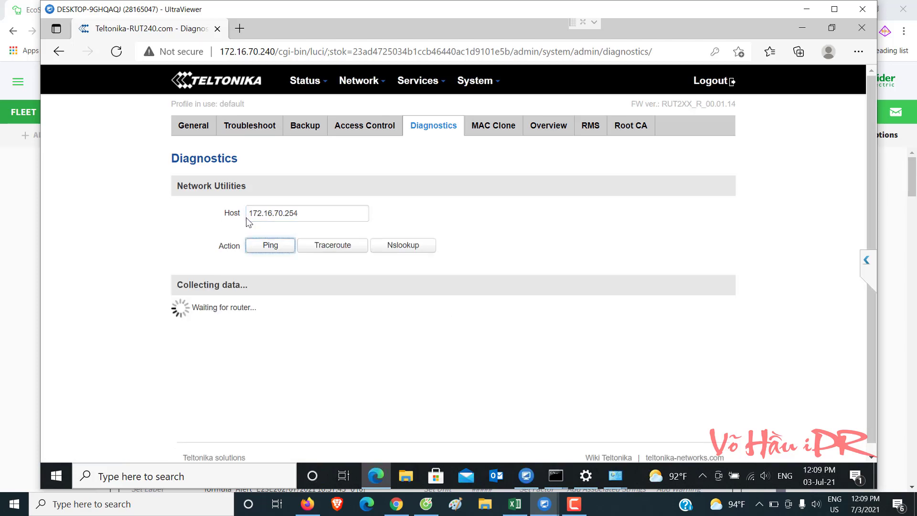
{"action": "key", "text": "shift+Tab"}
{"action": "type", "text": "1"}
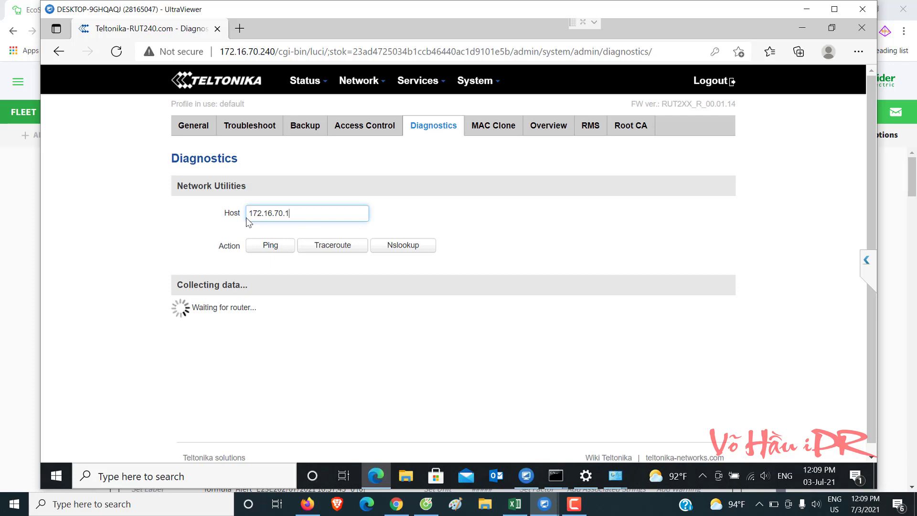
{"action": "key", "text": "Return"}
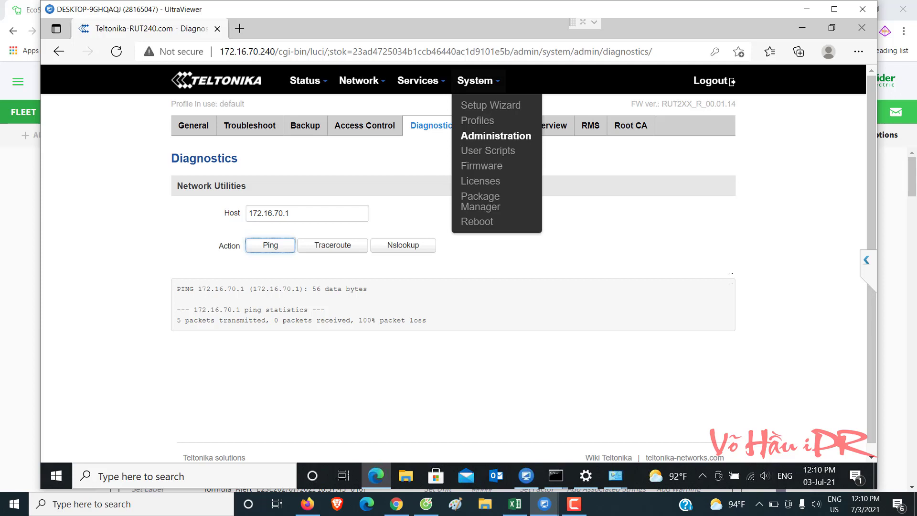
Step: Change the diagnostics host to 172.16.70.239 and ping it
{"action": "mouse_move", "coordinate": [418, 80]}
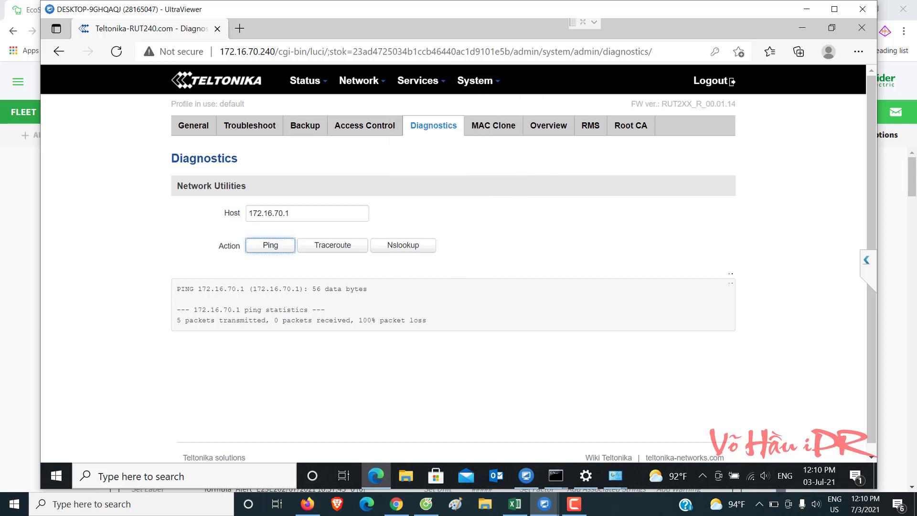
{"action": "left_click", "coordinate": [290, 213]}
{"action": "key", "text": "BackSpace"}
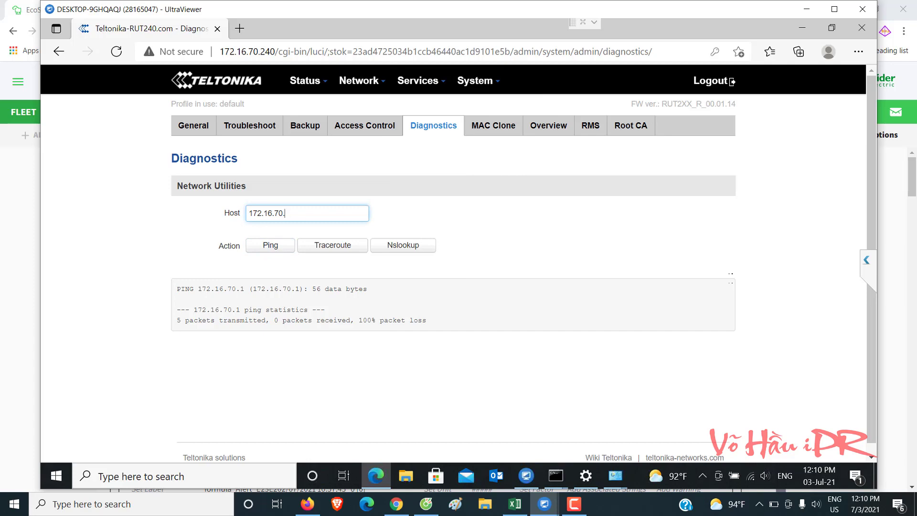
{"action": "type", "text": "2"}
{"action": "type", "text": "4"}
{"action": "key", "text": "BackSpace"}
{"action": "key", "text": "BackSpace"}
{"action": "type", "text": "239"}
{"action": "key", "text": "Tab"}
{"action": "key", "text": "Return"}
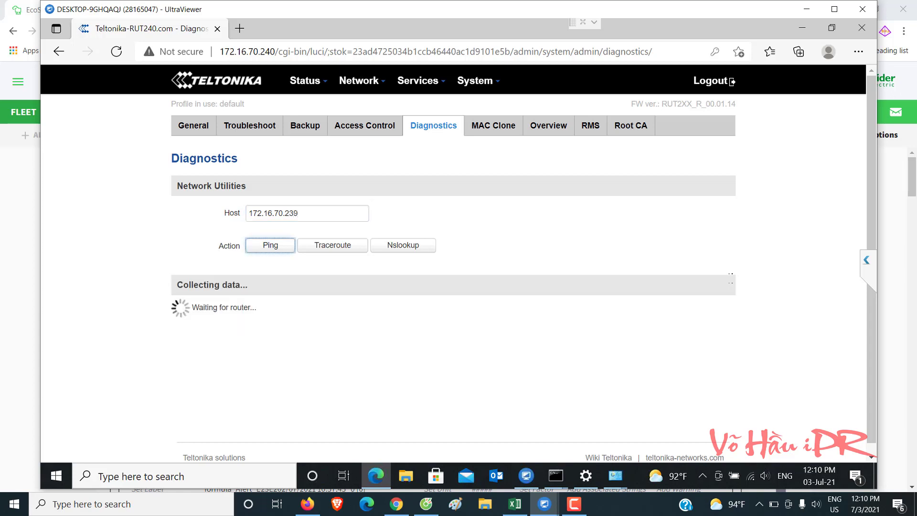
Step: Test the router's internet connectivity by pinging 8.8.8.8
{"action": "key", "text": "shift+Tab"}
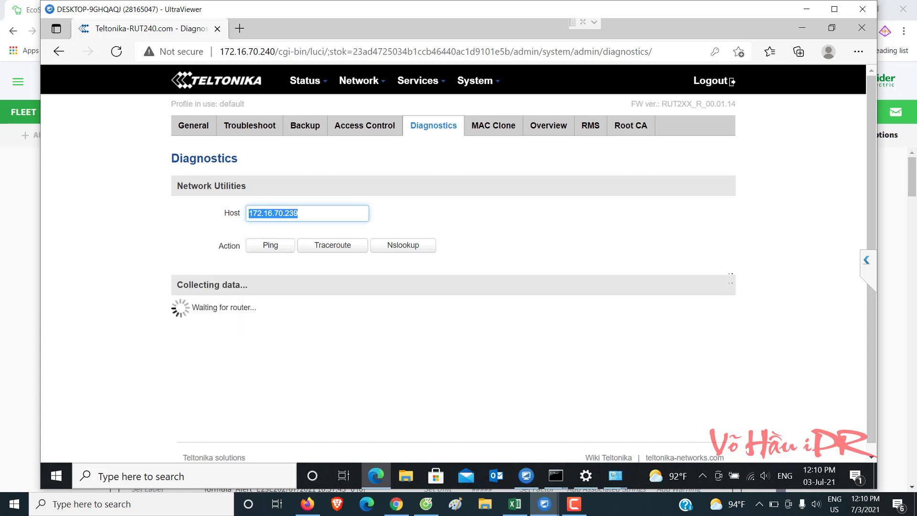
{"action": "type", "text": "8.8.8.8"}
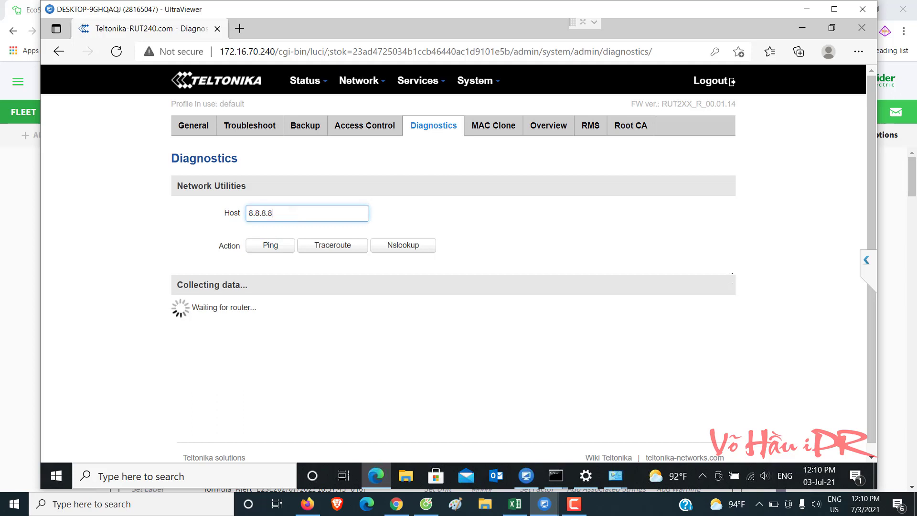
{"action": "key", "text": "Tab"}
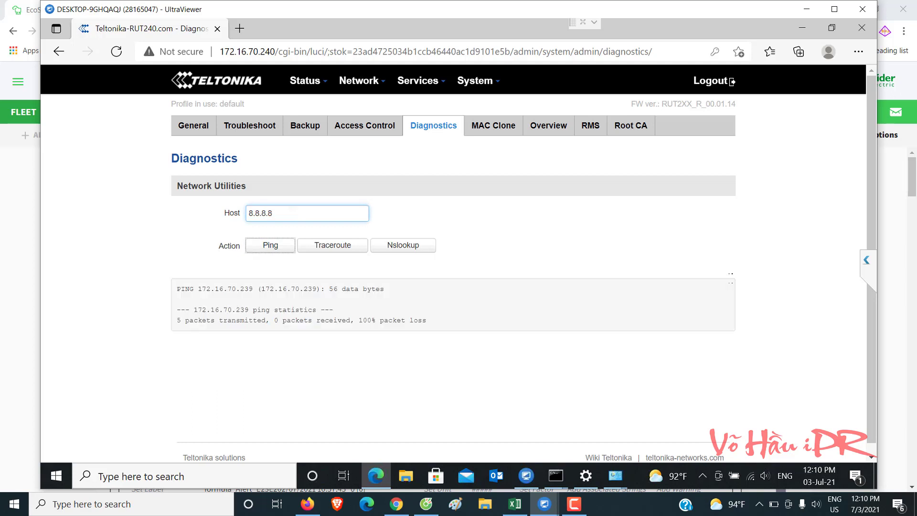
{"action": "key", "text": "Return"}
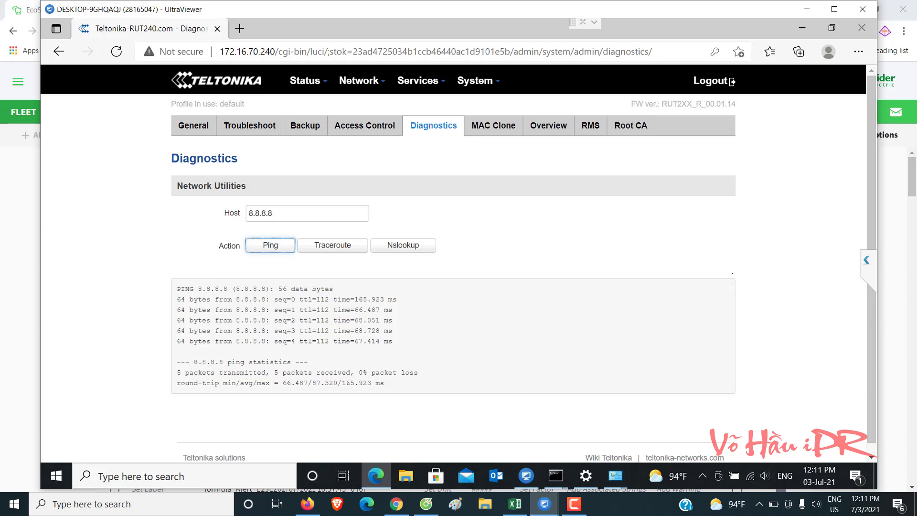
Step: Replace the diagnostics host with the gateway address 172.16.70.254 and ping it again
{"action": "double_click", "coordinate": [272, 213]}
{"action": "right_click", "coordinate": [293, 213]}
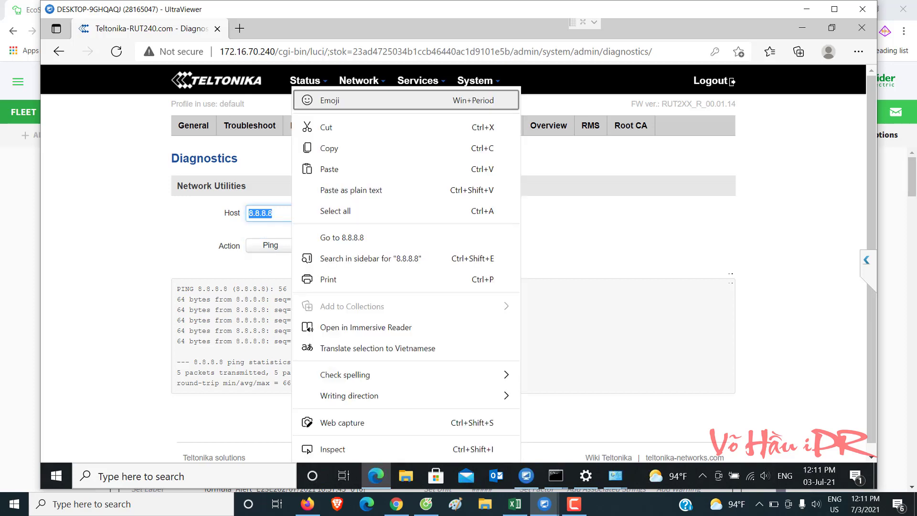
{"action": "key", "text": "Escape"}
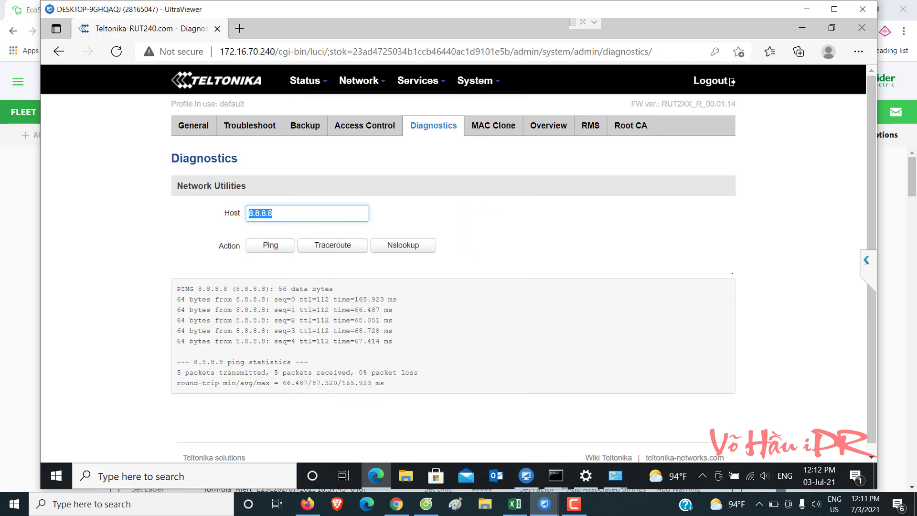
{"action": "type", "text": "172.16.70.254"}
{"action": "left_click", "coordinate": [270, 245]}
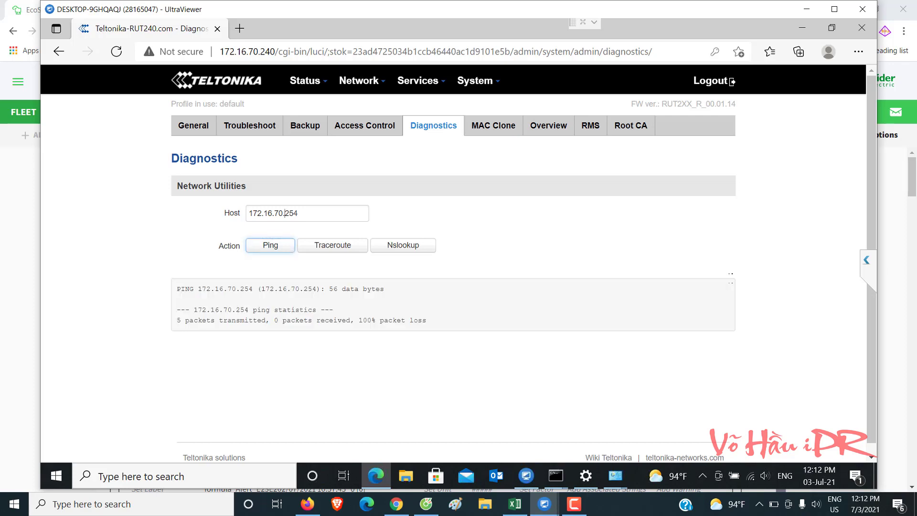
Step: Set the diagnostics host to 172.16.70.101 and ping it
{"action": "left_click_drag", "start_coordinate": [298, 213], "coordinate": [285, 213]}
{"action": "type", "text": "101"}
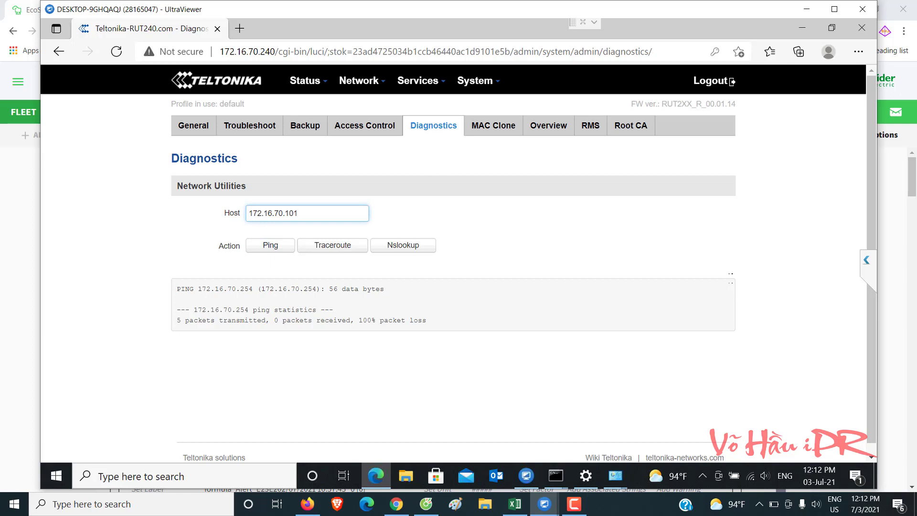
{"action": "left_click", "coordinate": [270, 245]}
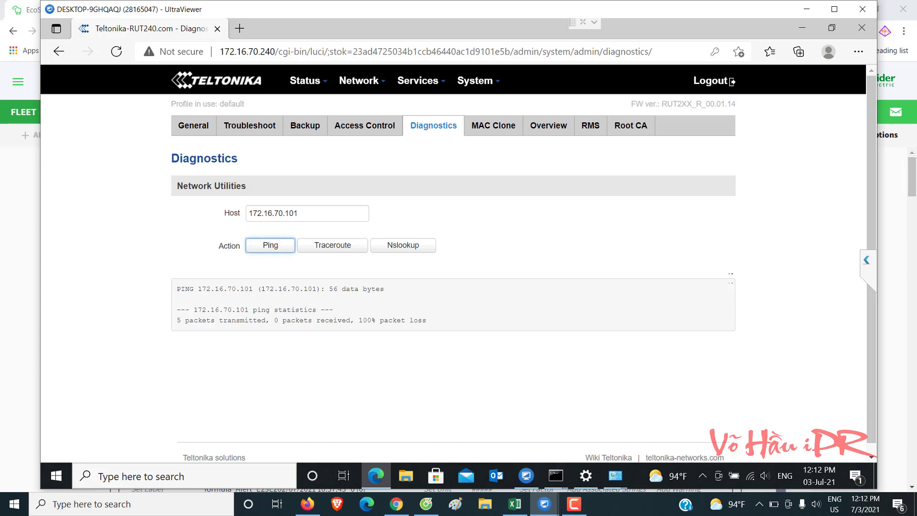
{"action": "key", "text": "shift+Tab"}
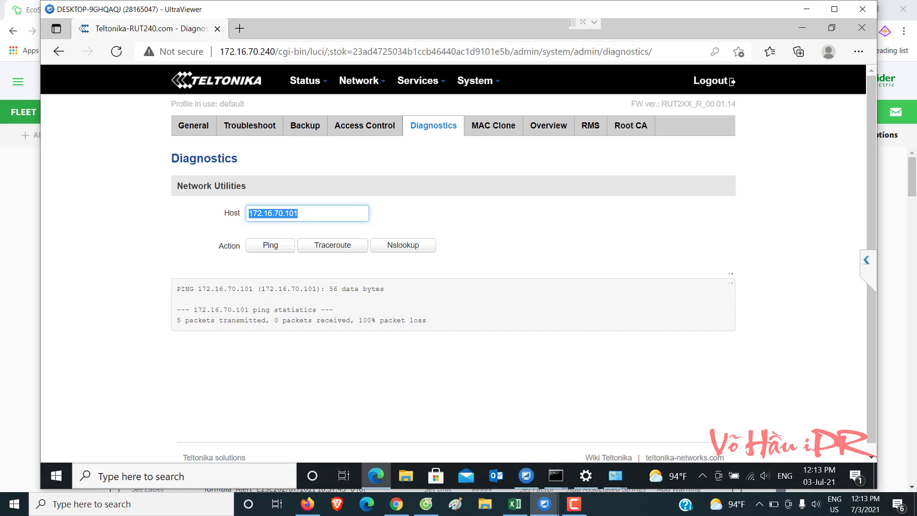
{"action": "left_click_drag", "start_coordinate": [275, 52], "coordinate": [220, 52]}
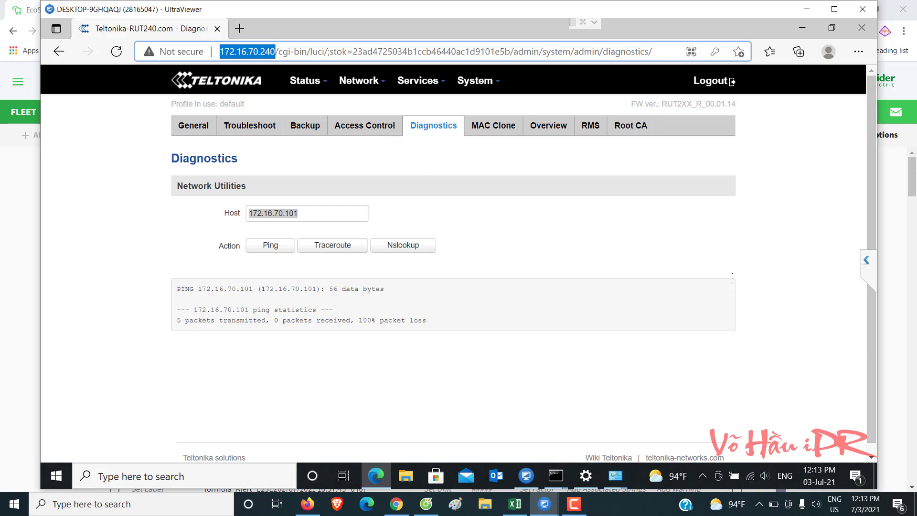
{"action": "left_click", "coordinate": [273, 213]}
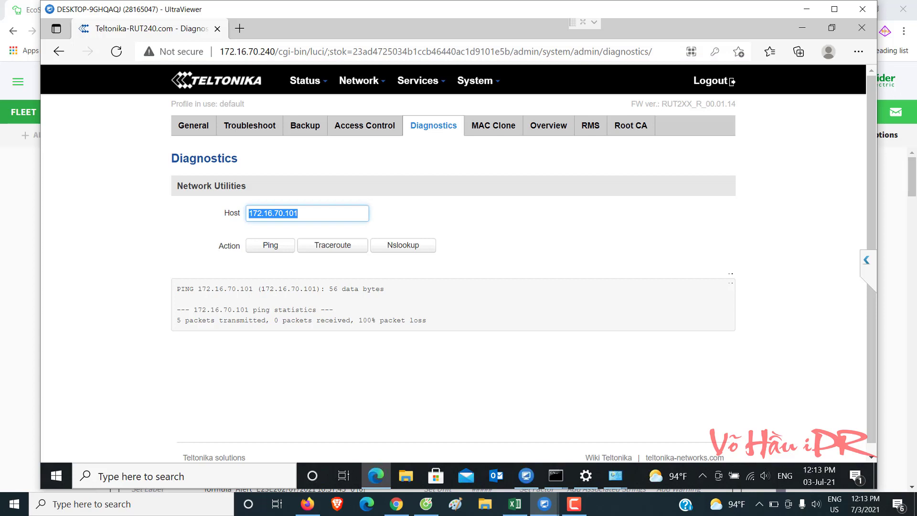
{"action": "left_click", "coordinate": [297, 213]}
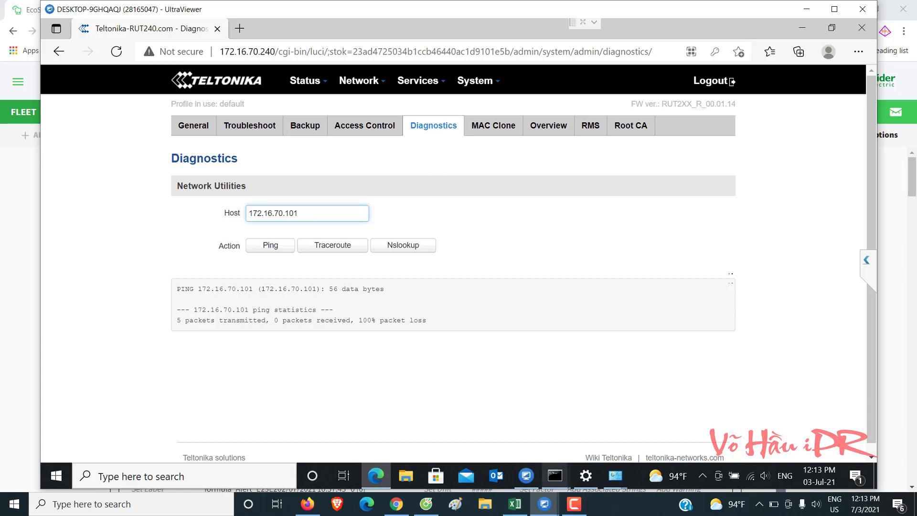
{"action": "left_click_drag", "start_coordinate": [275, 51], "coordinate": [257, 52]}
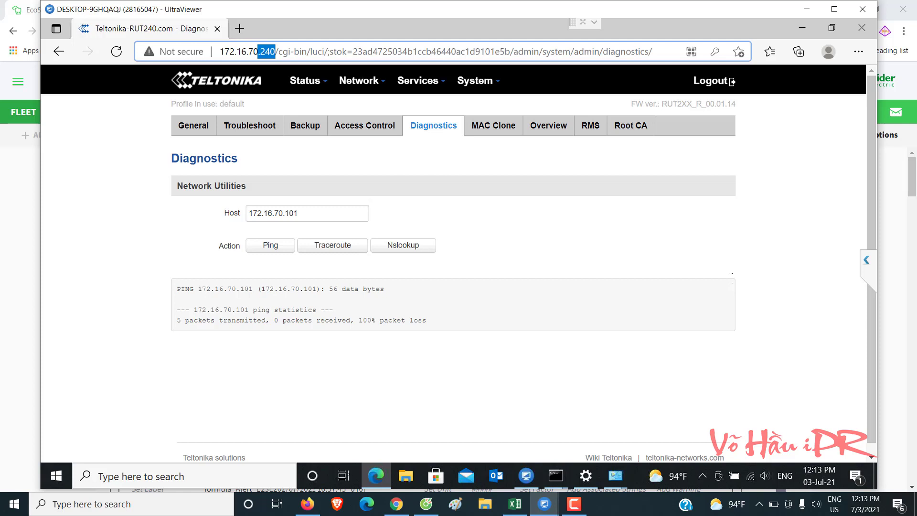
{"action": "left_click", "coordinate": [298, 213]}
{"action": "key", "text": "BackSpace"}
{"action": "key", "text": "BackSpace"}
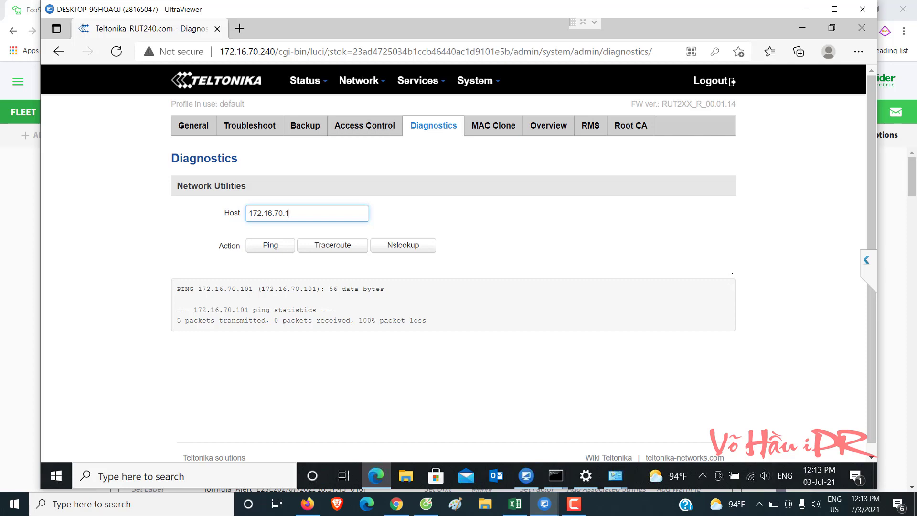
Step: Disable failover for the Mobile (WAN2) interface in the WAN operation mode settings and save the change
{"action": "mouse_move", "coordinate": [418, 80]}
{"action": "mouse_move", "coordinate": [359, 81]}
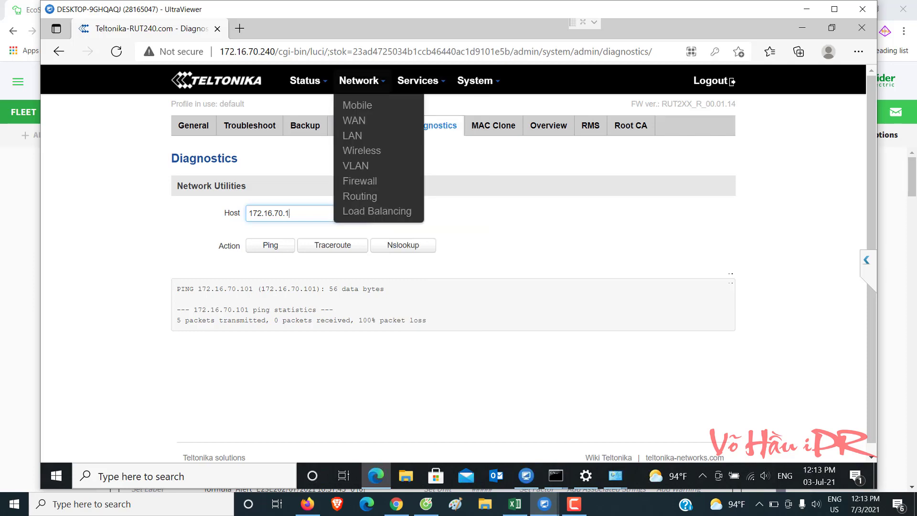
{"action": "left_click", "coordinate": [354, 120]}
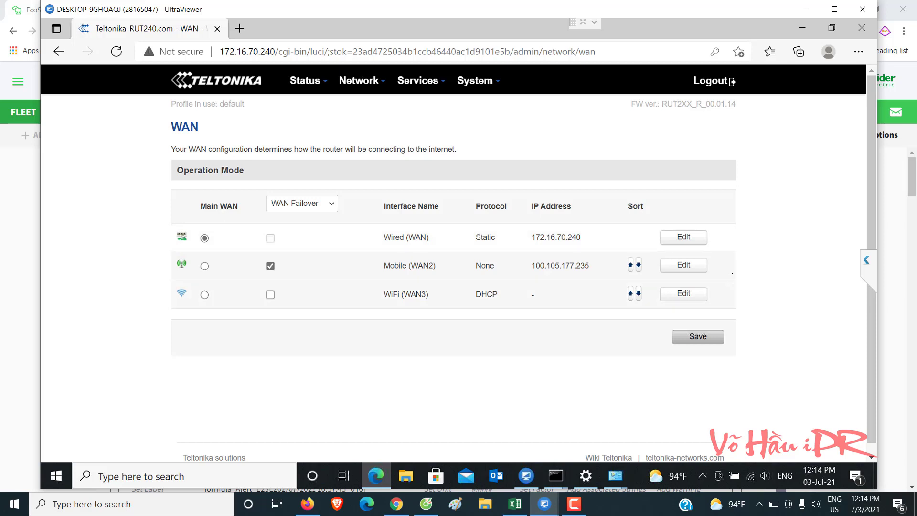
{"action": "left_click", "coordinate": [270, 267]}
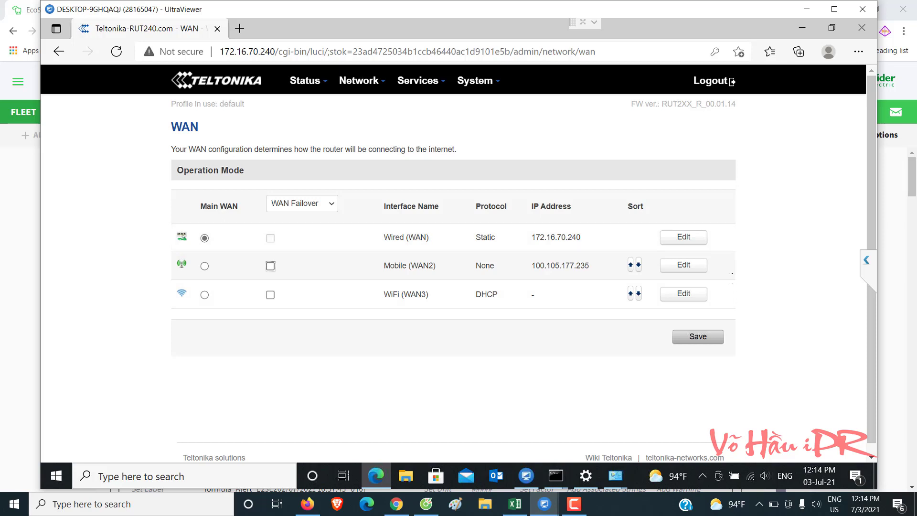
{"action": "left_click", "coordinate": [698, 336]}
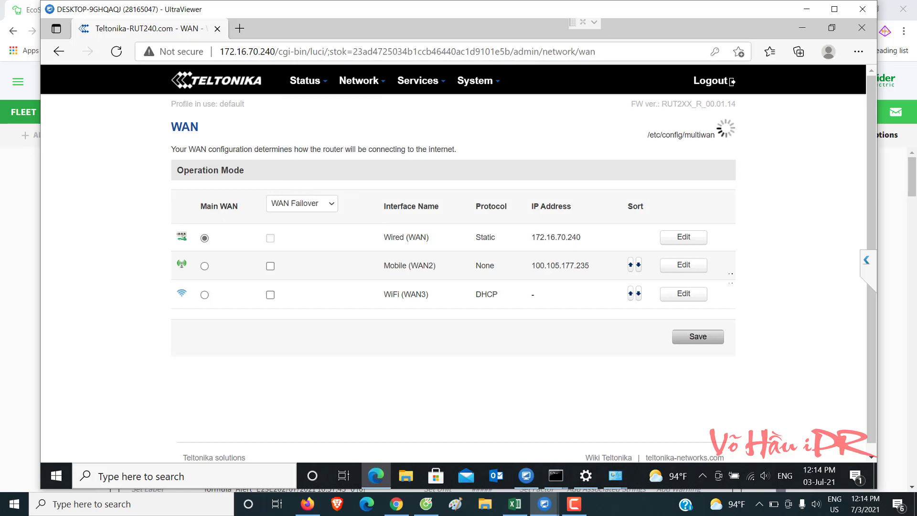
{"action": "mouse_move", "coordinate": [421, 80]}
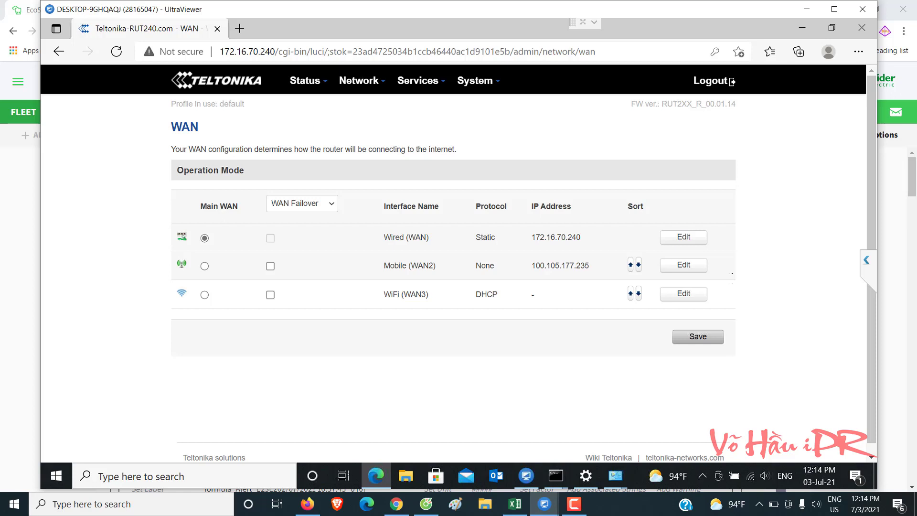
{"action": "left_click_drag", "start_coordinate": [581, 237], "coordinate": [540, 237]}
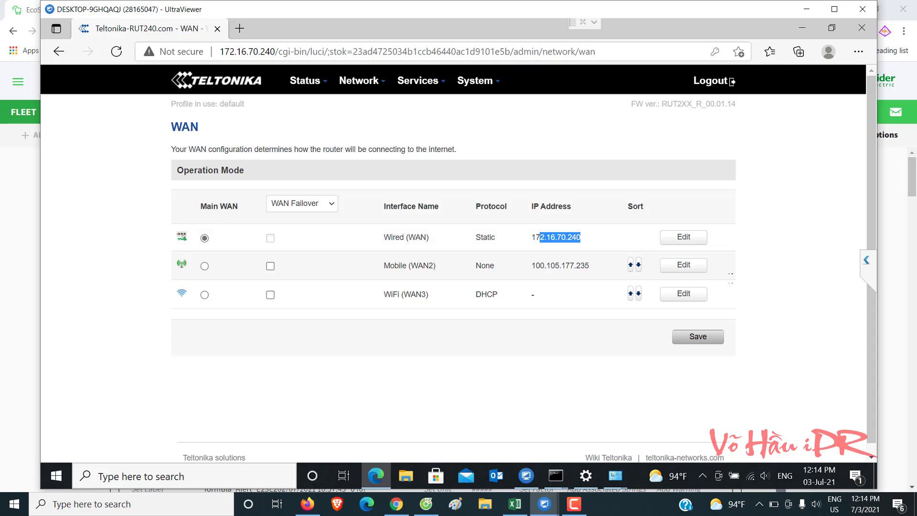
{"action": "mouse_move", "coordinate": [309, 150]}
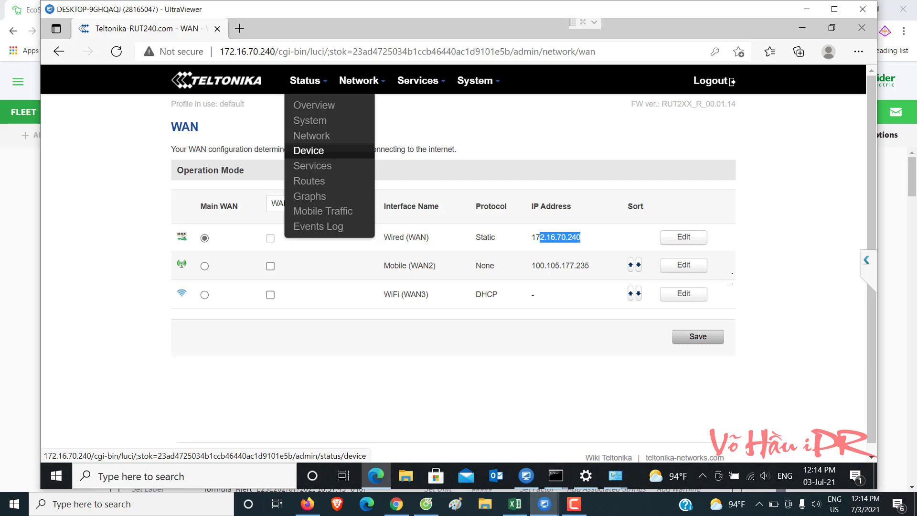
{"action": "left_click_drag", "start_coordinate": [276, 51], "coordinate": [219, 51]}
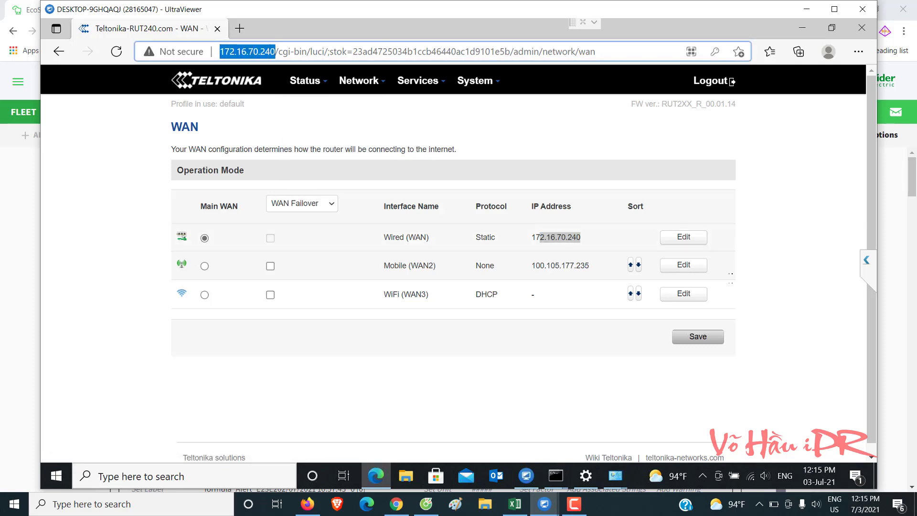
Step: Return to the diagnostics page, set the host to the gateway 172.16.70.254 and ping it
{"action": "left_click", "coordinate": [59, 51]}
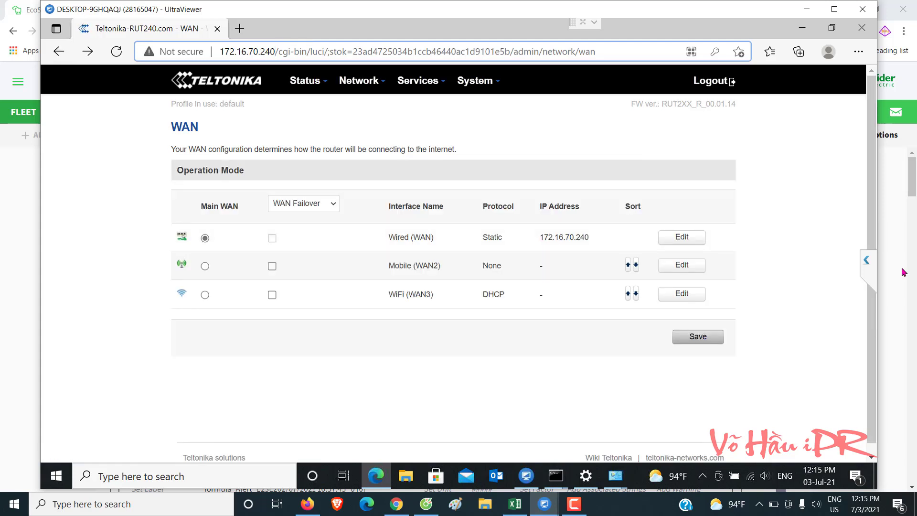
{"action": "key", "text": "alt+Left"}
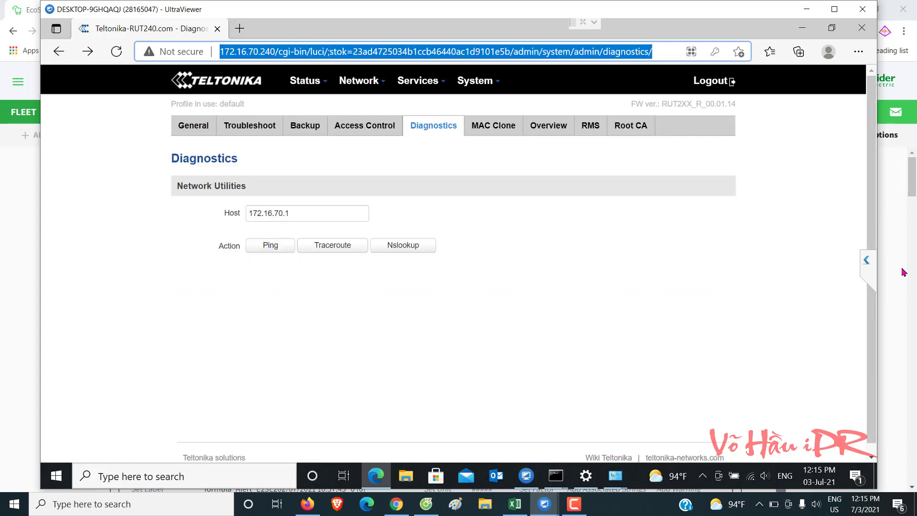
{"action": "left_click", "coordinate": [306, 213]}
{"action": "key", "text": "BackSpace"}
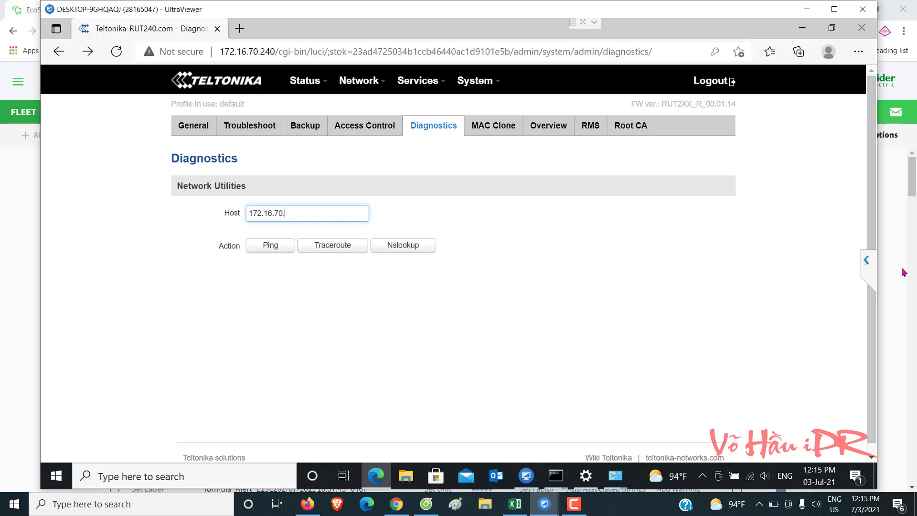
{"action": "type", "text": "254"}
{"action": "key", "text": "Tab"}
{"action": "key", "text": "Return"}
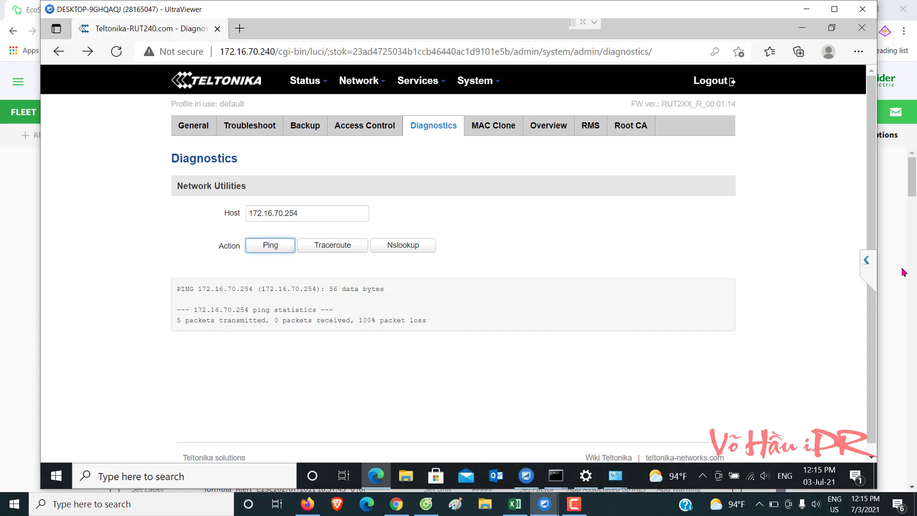
{"action": "left_click_drag", "start_coordinate": [215, 321], "coordinate": [418, 320]}
{"action": "left_click", "coordinate": [903, 272]}
Step: Set the diagnostics host to 8.8.8.8 and run a traceroute to it
{"action": "left_click_drag", "start_coordinate": [299, 213], "coordinate": [246, 213]}
{"action": "type", "text": "8.8.8"}
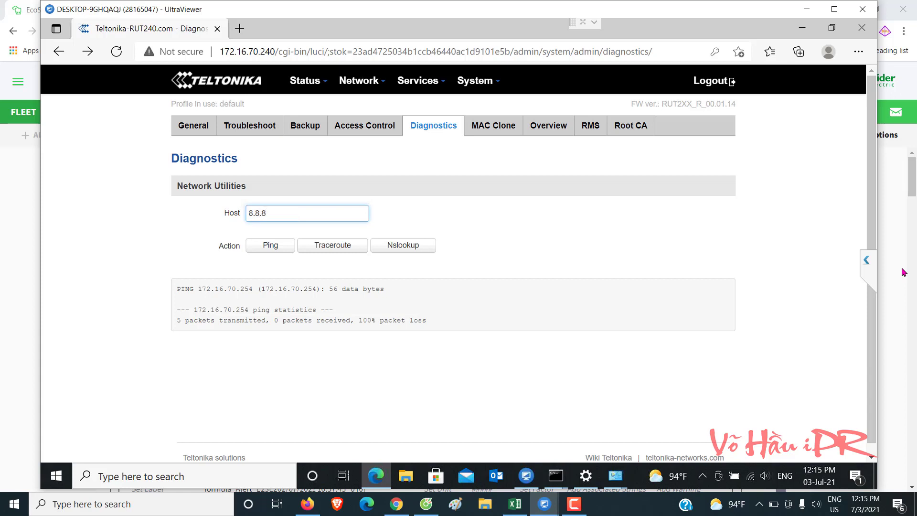
{"action": "type", "text": "8"}
{"action": "key", "text": "BackSpace"}
{"action": "type", "text": ".8"}
{"action": "left_click", "coordinate": [332, 245]}
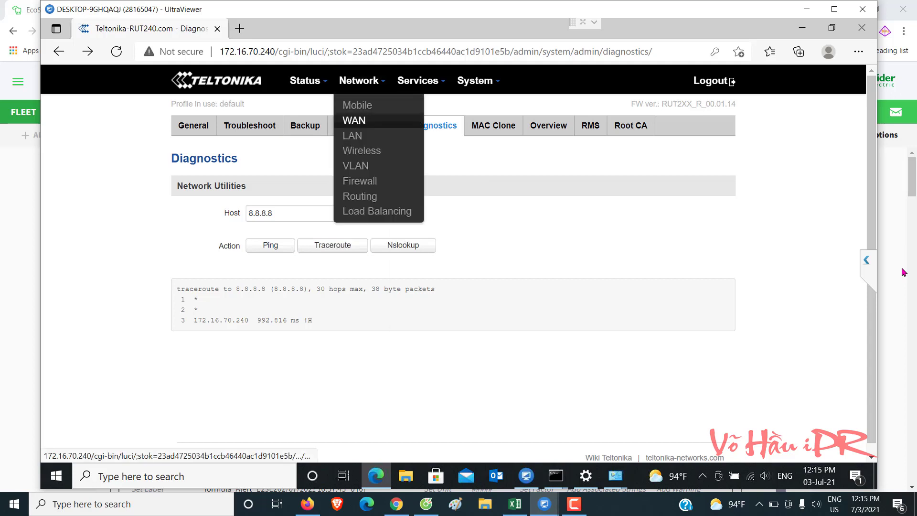
Step: Review the Wired (WAN) interface's configuration, covering its static addressing, netmask options, IP aliases, failover configuration and advanced settings
{"action": "left_click", "coordinate": [354, 121]}
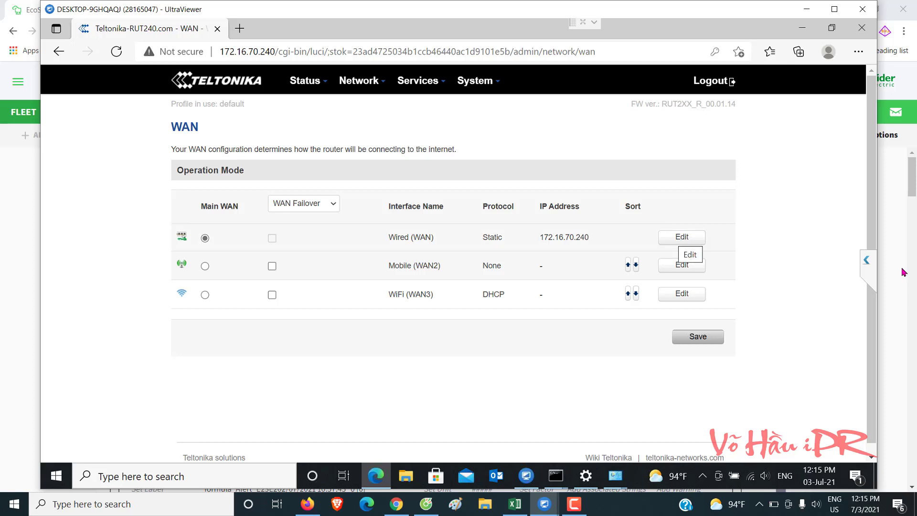
{"action": "left_click", "coordinate": [682, 237]}
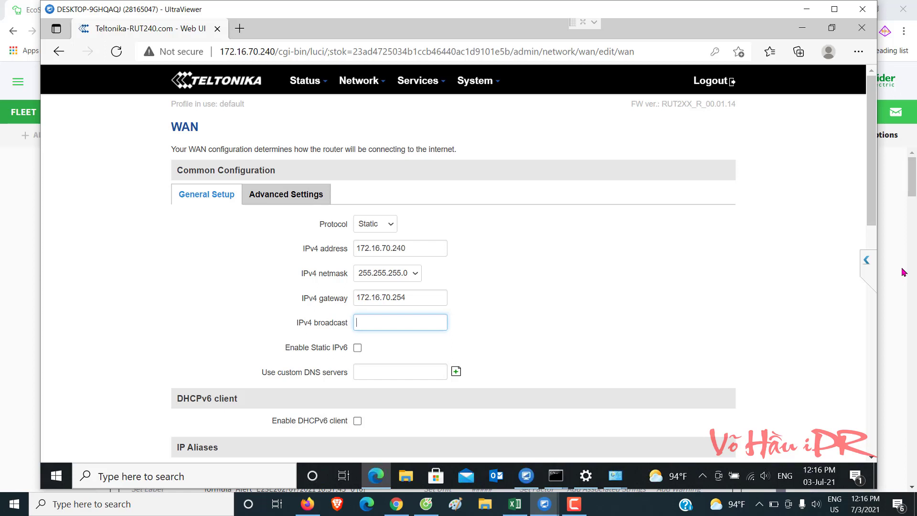
{"action": "key", "text": "shift+Tab"}
{"action": "left_click", "coordinate": [397, 297]}
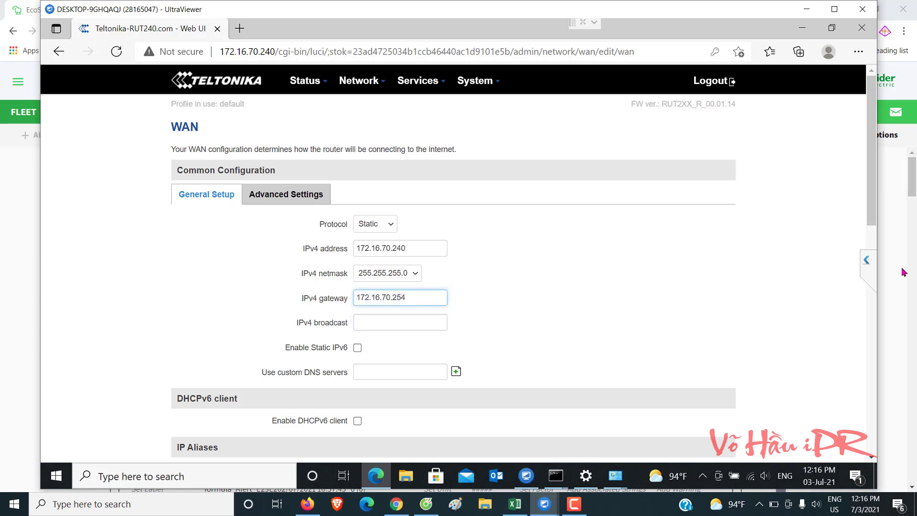
{"action": "key", "text": "ctrl+a"}
{"action": "key", "text": "shift+Tab"}
{"action": "key", "text": "alt+Down"}
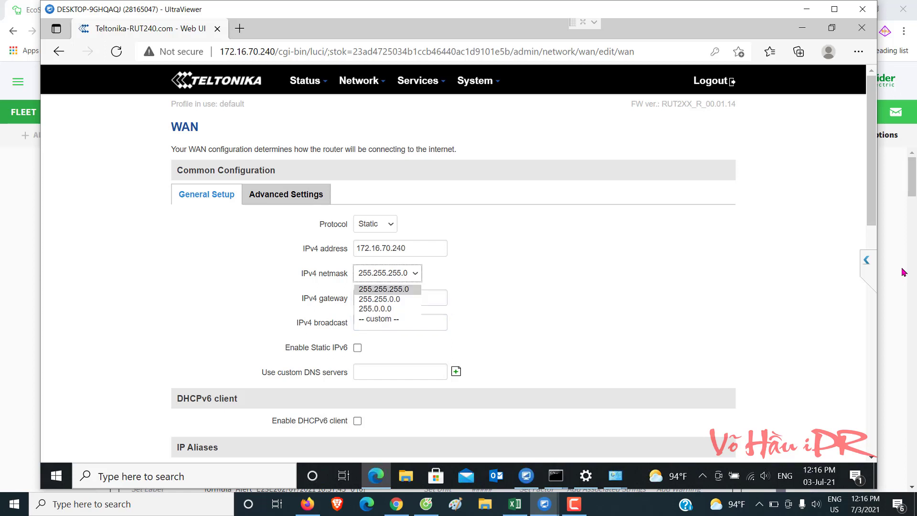
{"action": "key", "text": "Escape"}
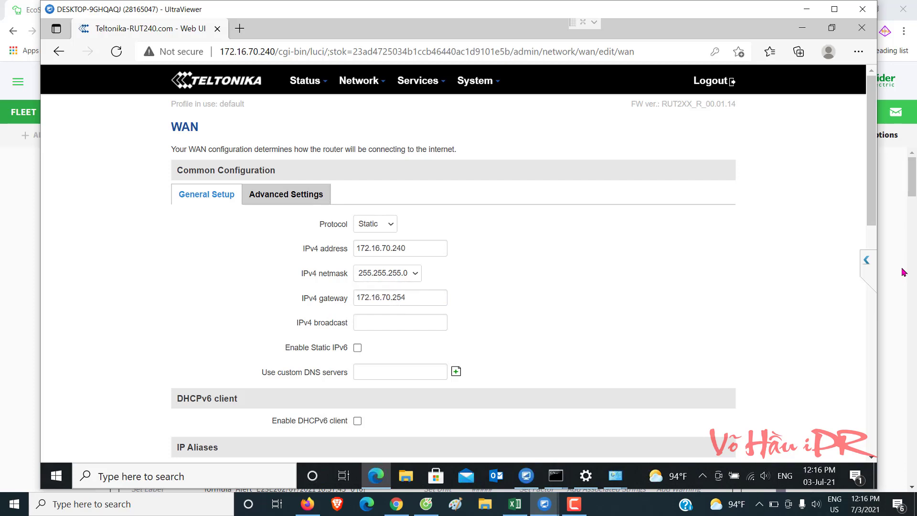
{"action": "key", "text": "alt+Down"}
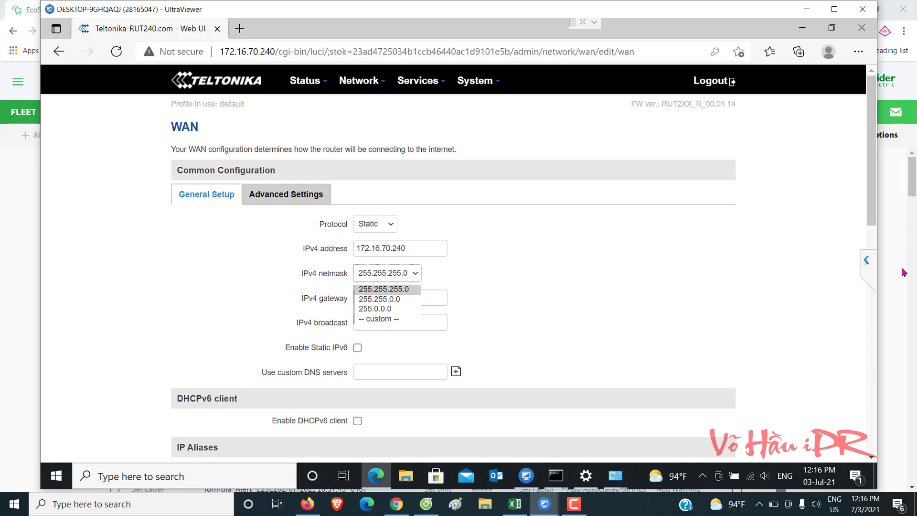
{"action": "key", "text": "Return"}
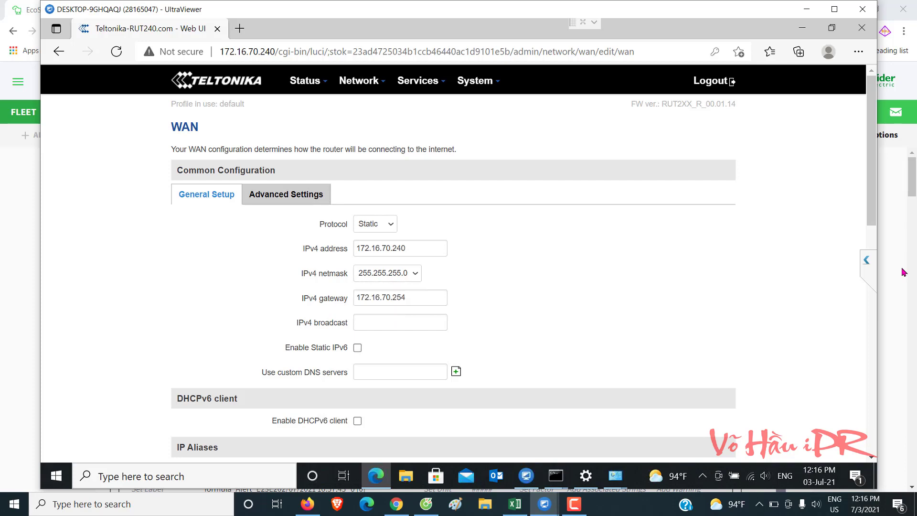
{"action": "scroll", "coordinate": [453, 277], "scroll_direction": "down", "scroll_amount": 2}
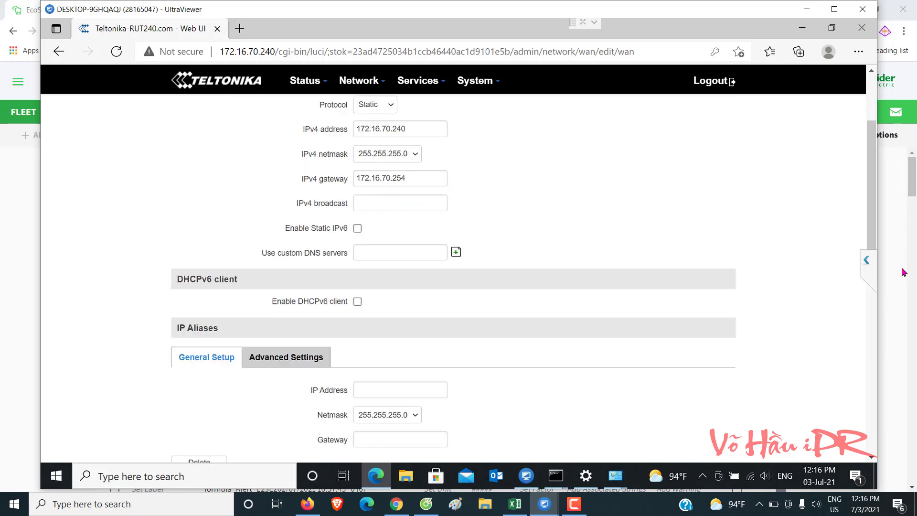
{"action": "scroll", "coordinate": [453, 278], "scroll_direction": "down", "scroll_amount": 5}
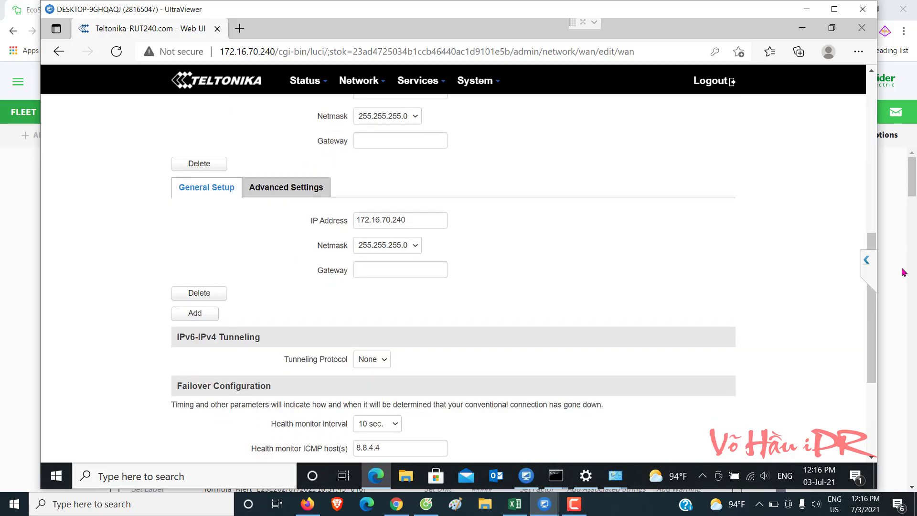
{"action": "scroll", "coordinate": [453, 277], "scroll_direction": "up", "scroll_amount": 10}
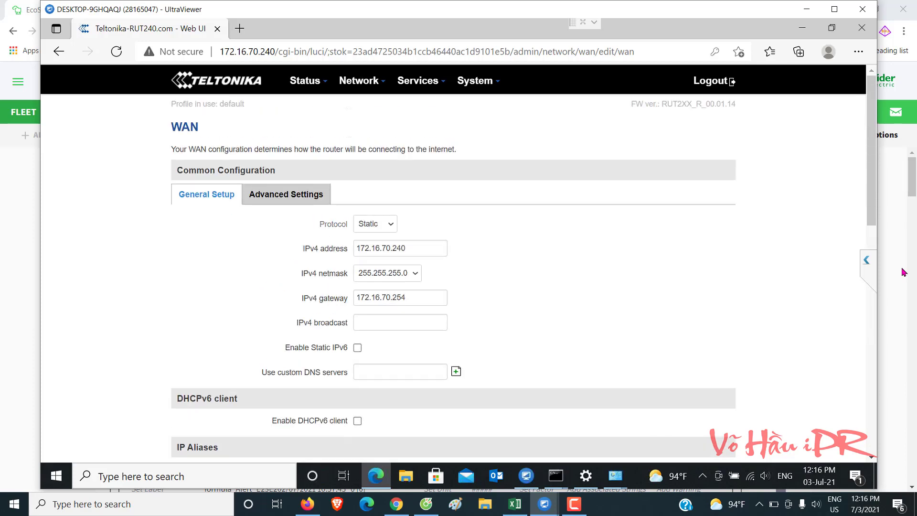
{"action": "left_click", "coordinate": [286, 194]}
Step: Open the settings of wireless access point RUT240_4994 from the wireless configuration
{"action": "mouse_move", "coordinate": [359, 80]}
{"action": "left_click", "coordinate": [362, 151]}
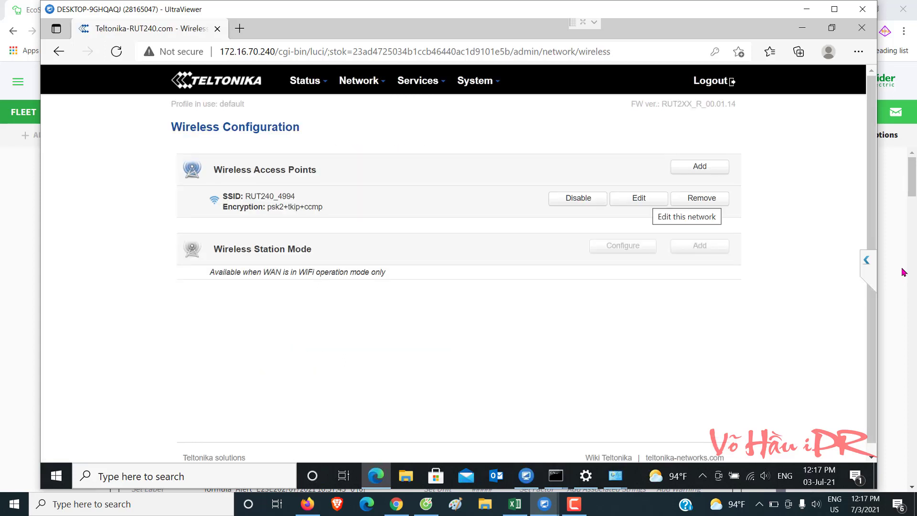
{"action": "left_click", "coordinate": [639, 198]}
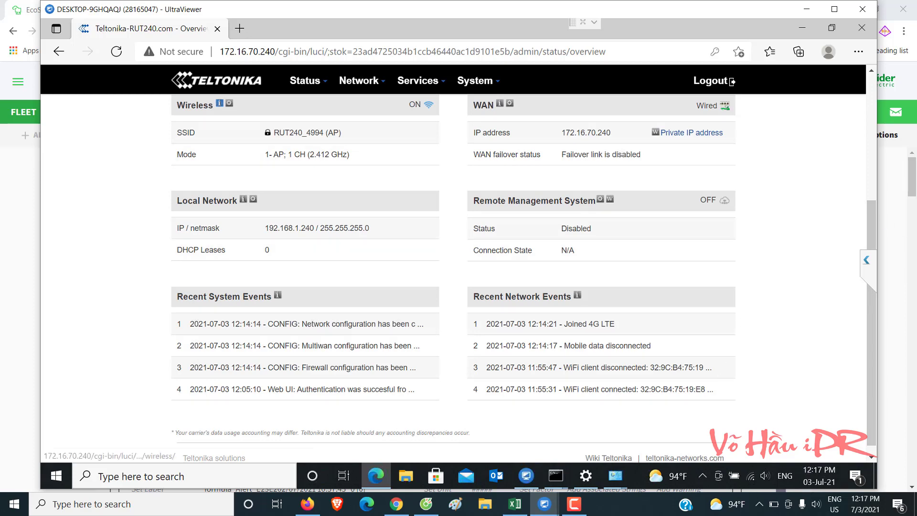
Step: Examine the detailed wireless status and associated stations, and return to the router's status overview
{"action": "left_click", "coordinate": [219, 103]}
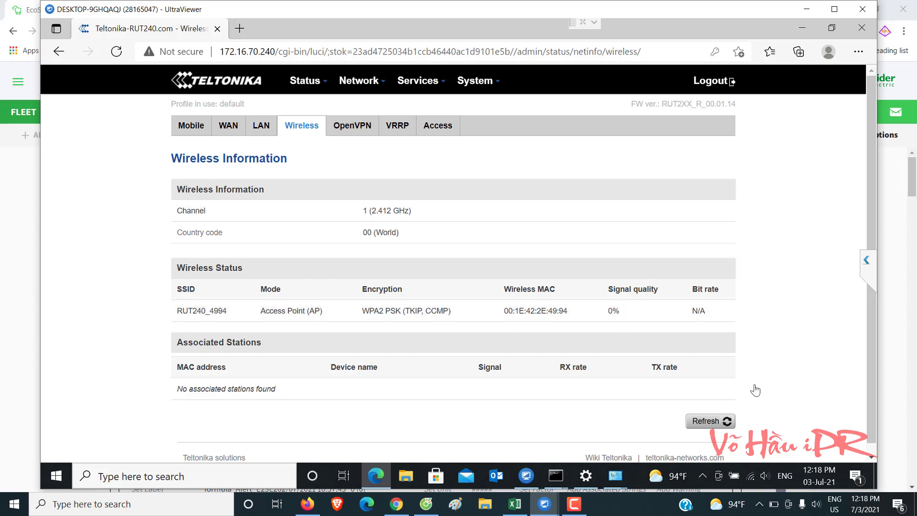
{"action": "key", "text": "alt+Left"}
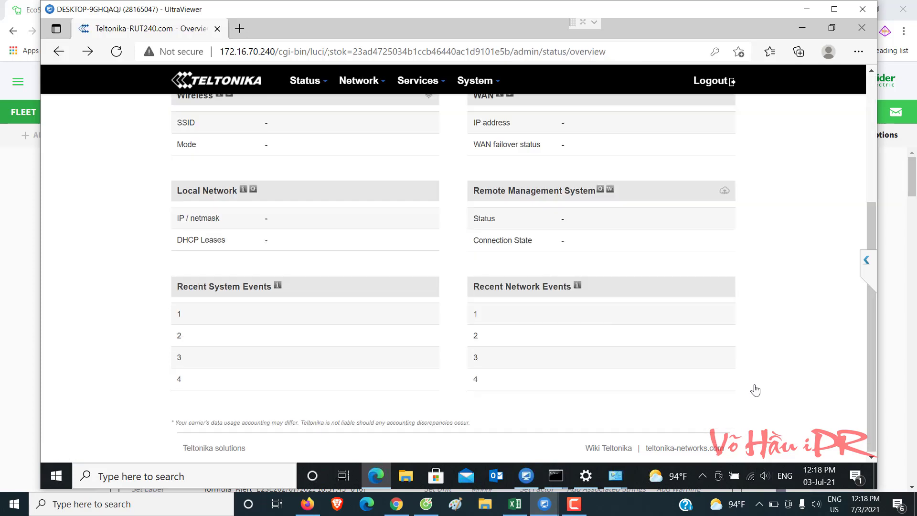
{"action": "scroll", "coordinate": [756, 390], "scroll_direction": "up", "scroll_amount": 3}
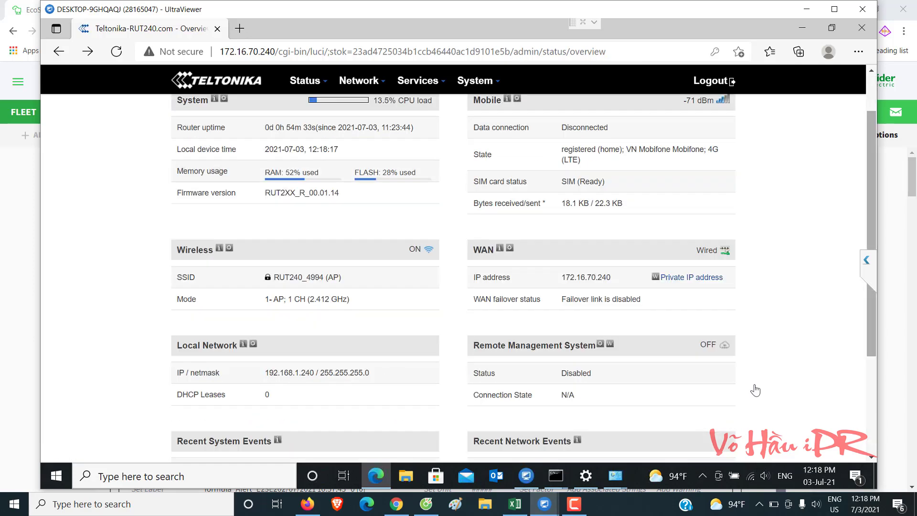
{"action": "scroll", "coordinate": [755, 390], "scroll_direction": "up", "scroll_amount": 2}
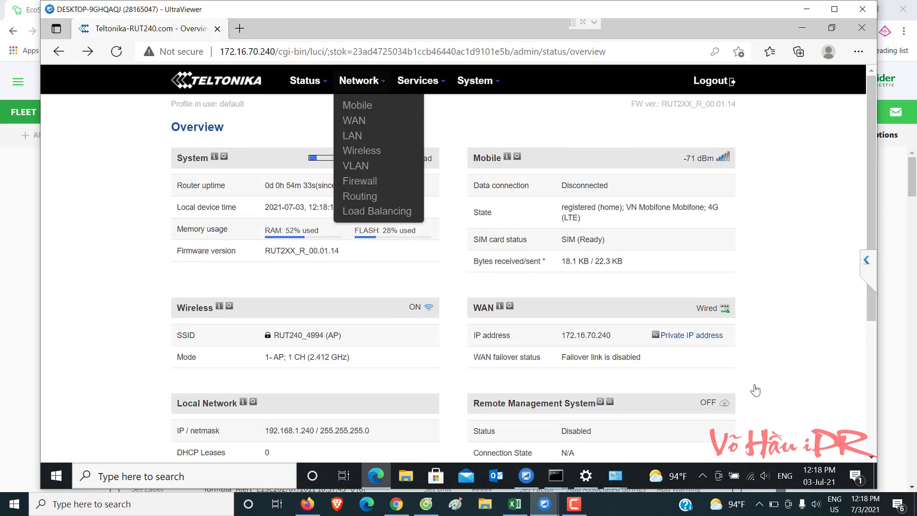
Step: Check the channel and SSID settings of access point RUT240_4994, and go back to the wireless configuration
{"action": "left_click", "coordinate": [362, 150]}
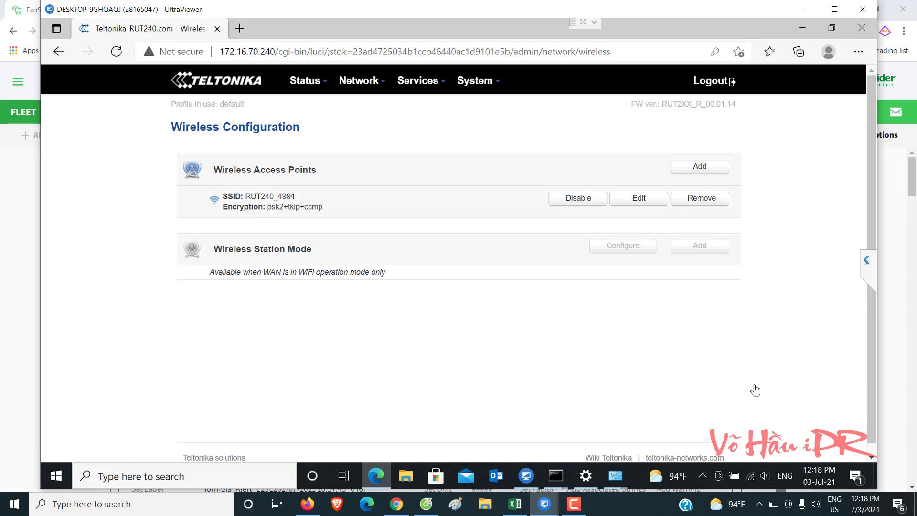
{"action": "left_click", "coordinate": [639, 198]}
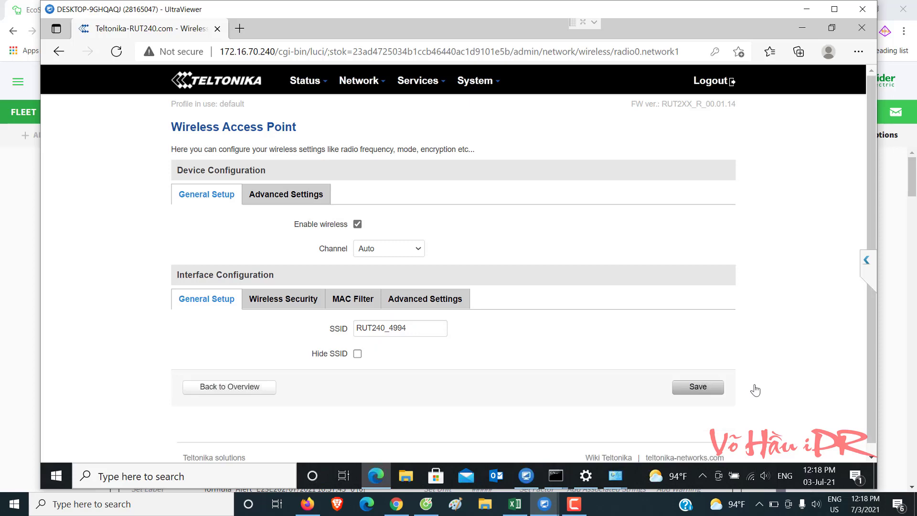
{"action": "left_click", "coordinate": [59, 51]}
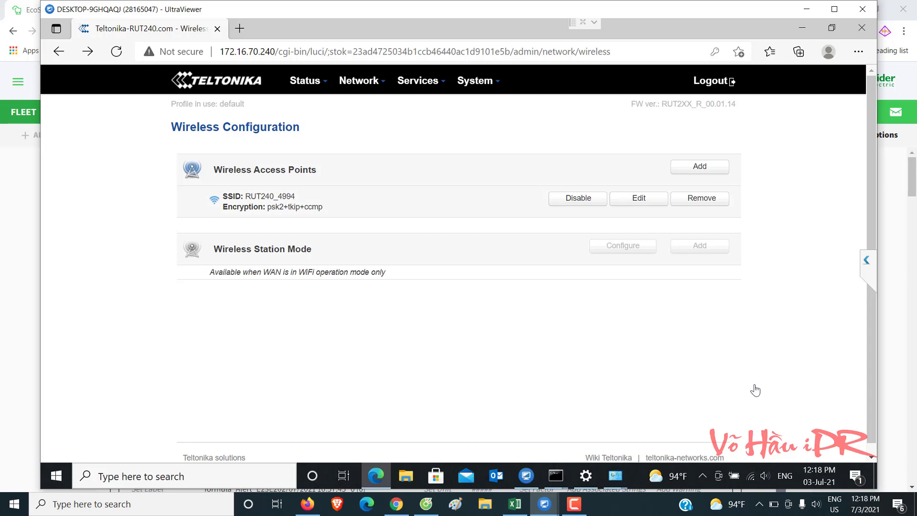
Step: Add a new wireless access point to the router and open its configuration page
{"action": "key", "text": "Return"}
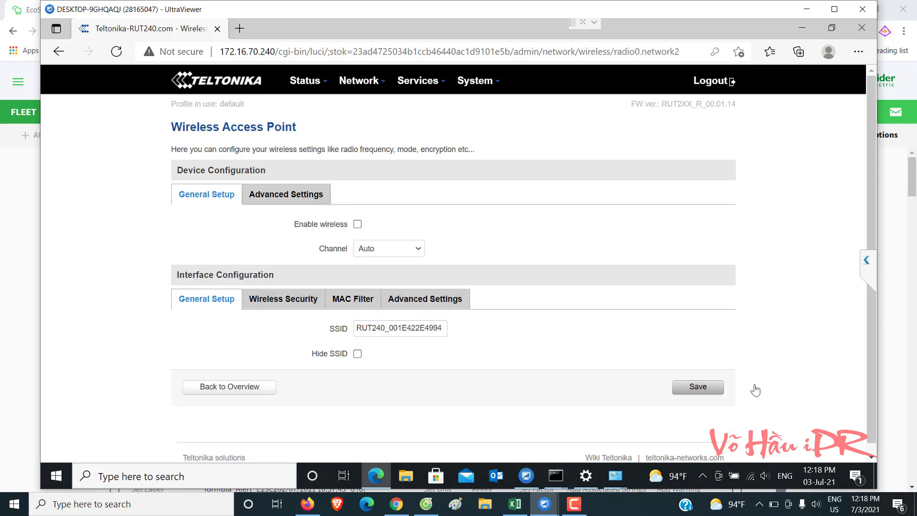
{"action": "mouse_move", "coordinate": [359, 80]}
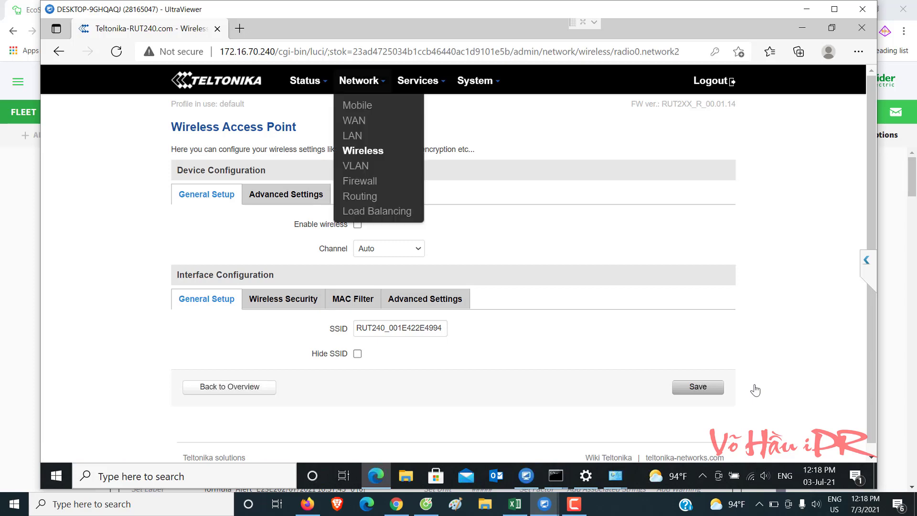
Step: View the remote computer's available Wi-Fi networks and network settings, and bring up its Network and Sharing Center
{"action": "left_click", "coordinate": [751, 476]}
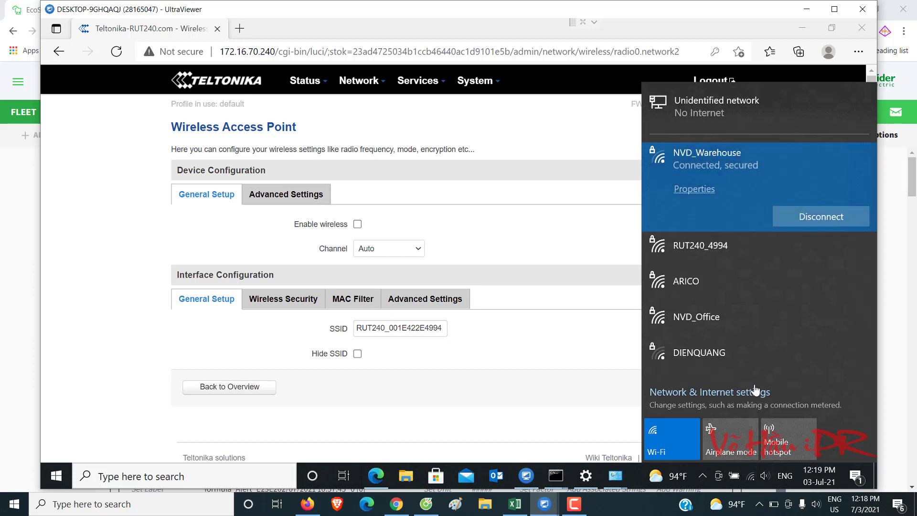
{"action": "left_click", "coordinate": [755, 391]}
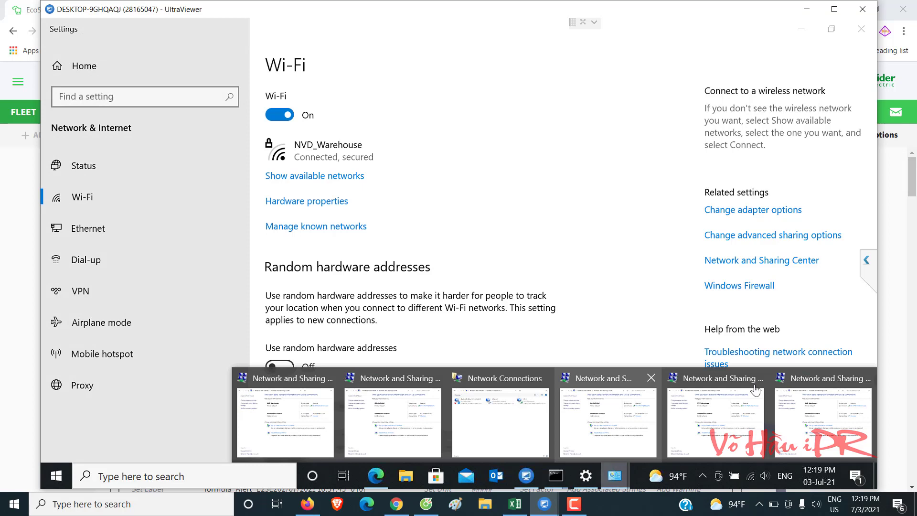
{"action": "mouse_move", "coordinate": [755, 389]}
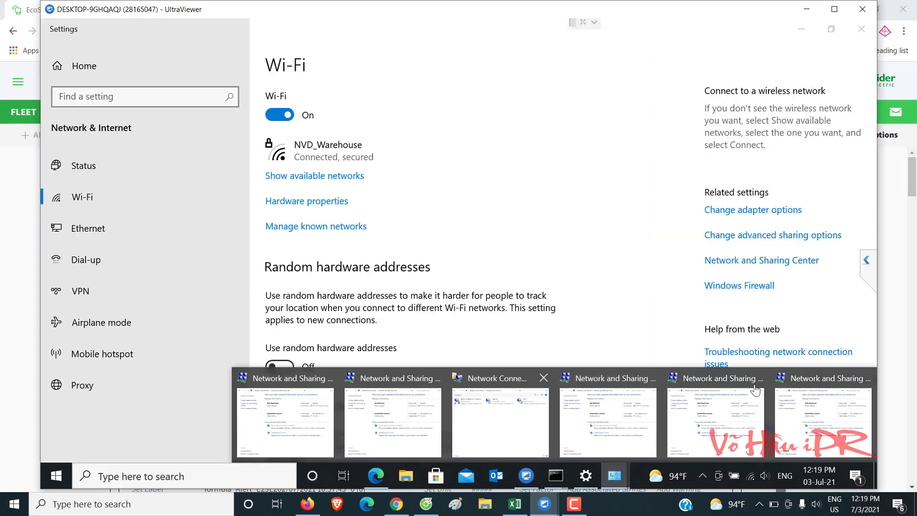
{"action": "left_click", "coordinate": [755, 390]}
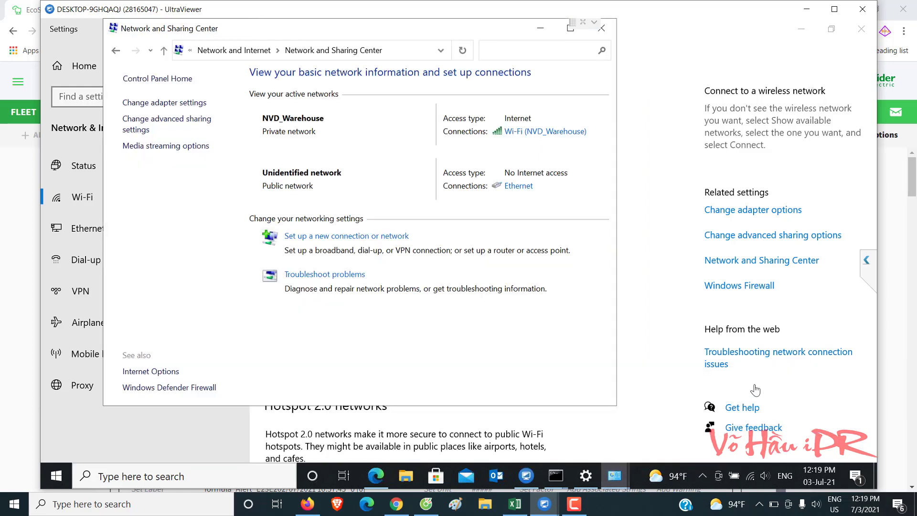
Step: Check the IPv4 address in the NVD_Warehouse Wi-Fi connection details, and close the details and status dialogs
{"action": "left_click", "coordinate": [546, 132]}
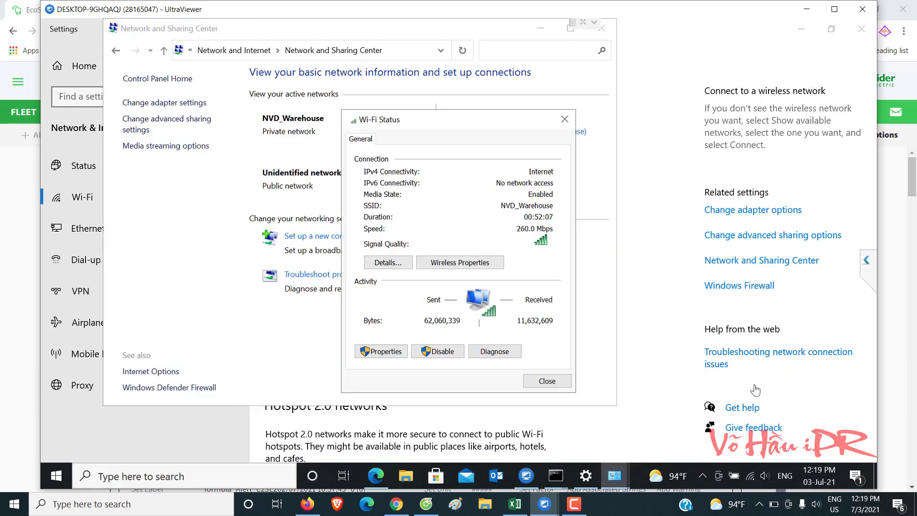
{"action": "left_click", "coordinate": [387, 262]}
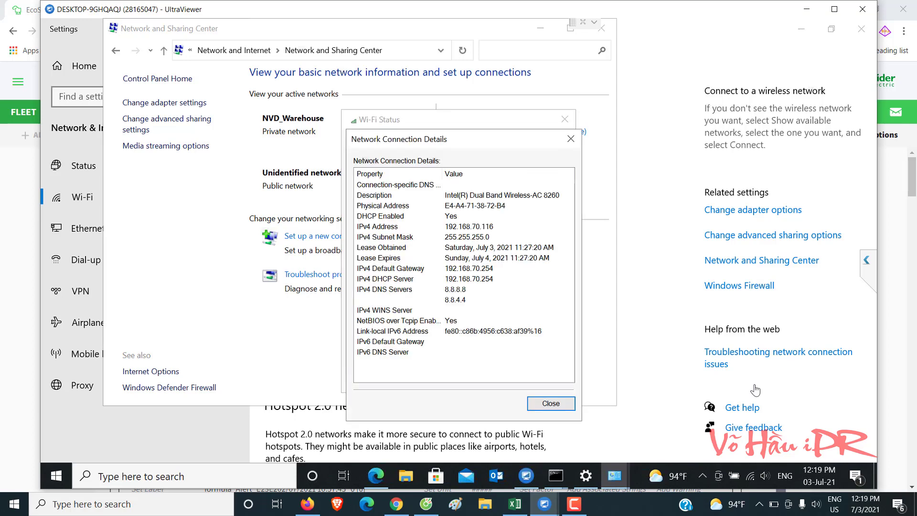
{"action": "left_click", "coordinate": [399, 226]}
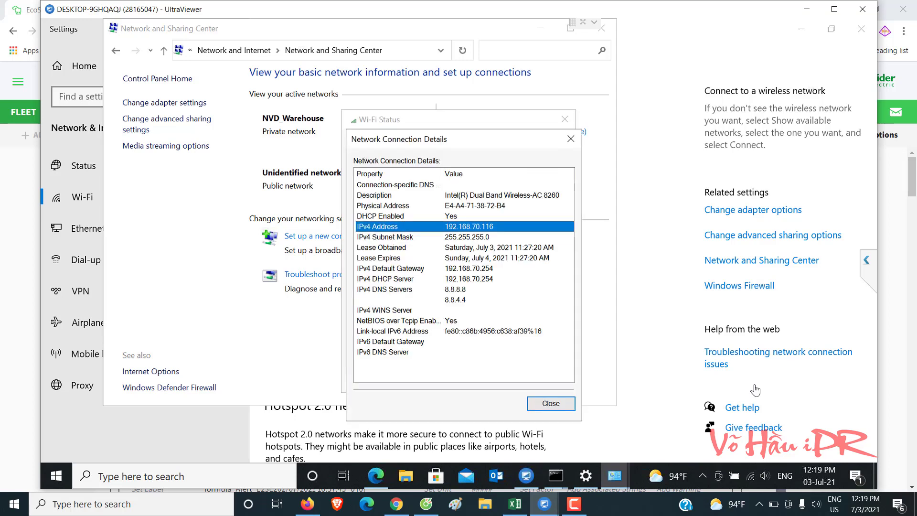
{"action": "key", "text": "Escape"}
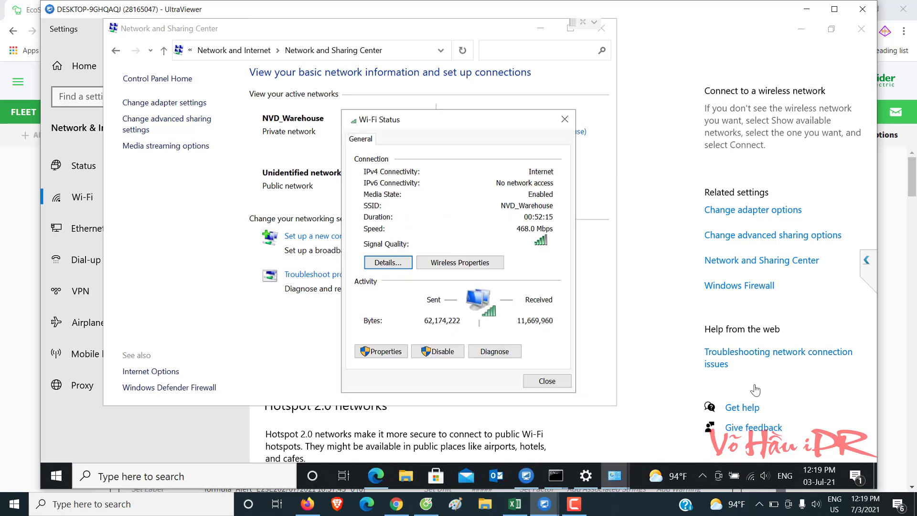
{"action": "key", "text": "Escape"}
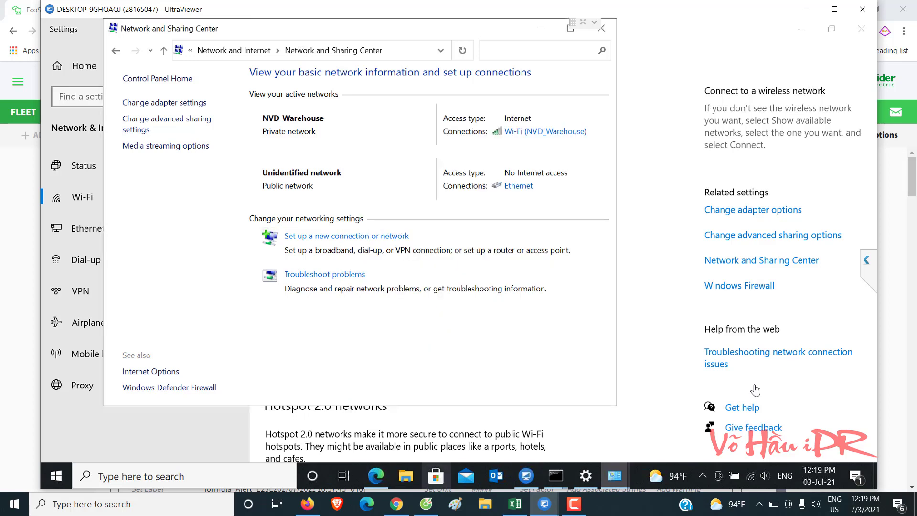
Step: Switch to one of the open Command Prompt windows on the remote computer
{"action": "mouse_move", "coordinate": [556, 475]}
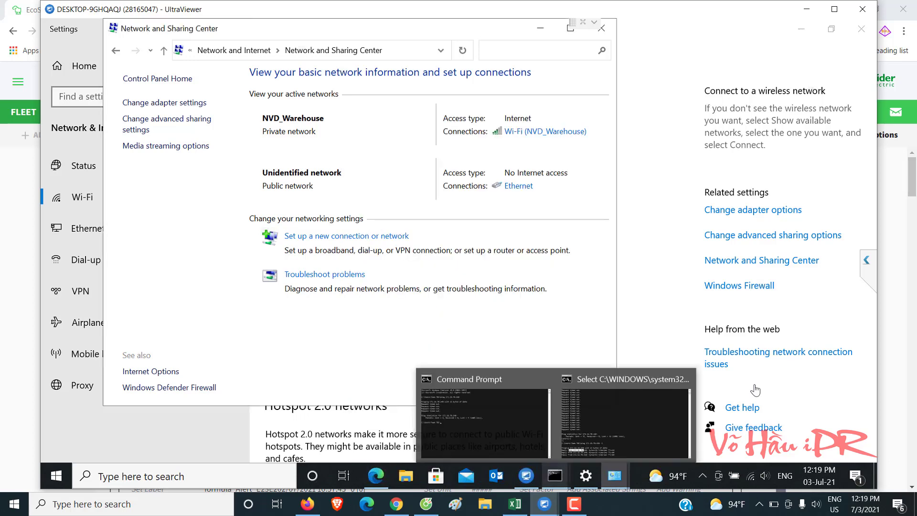
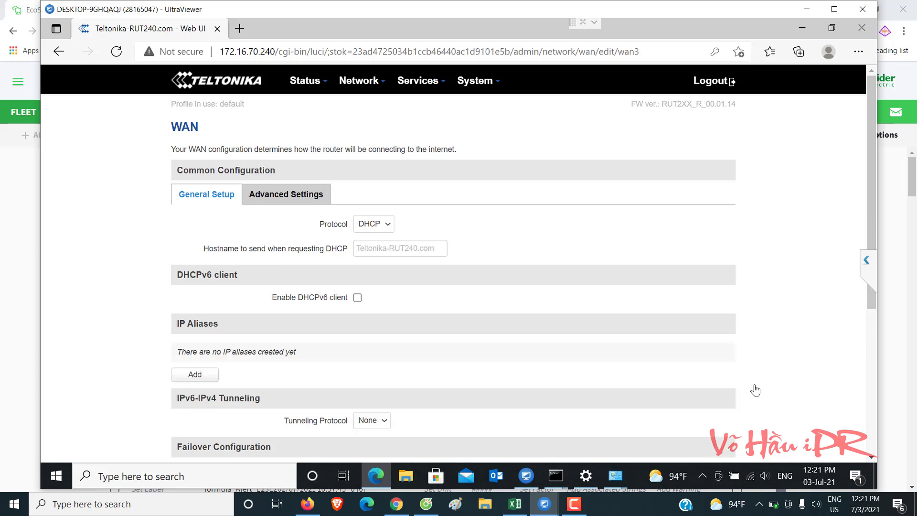
Step: Save the WiFi (WAN3) settings and return to the router's WAN overview
{"action": "scroll", "coordinate": [755, 390], "scroll_direction": "down", "scroll_amount": 5}
{"action": "key", "text": "Return"}
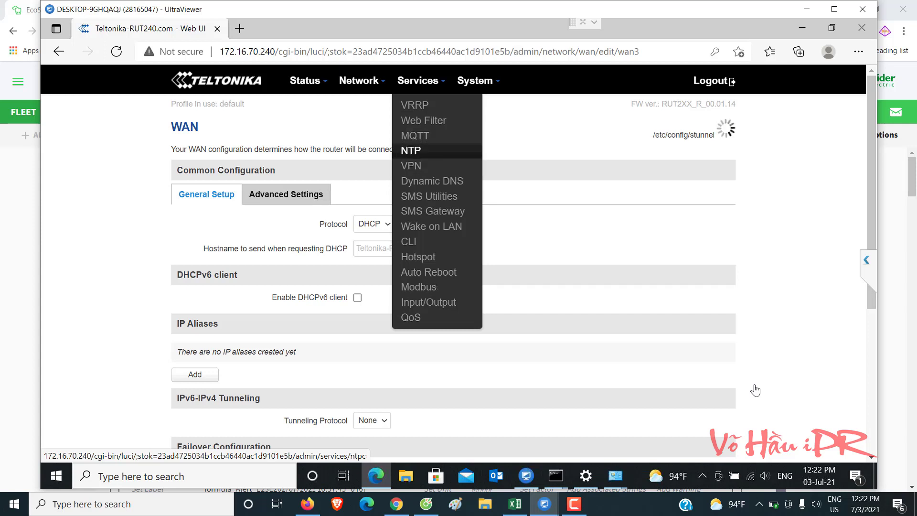
{"action": "mouse_move", "coordinate": [359, 80]}
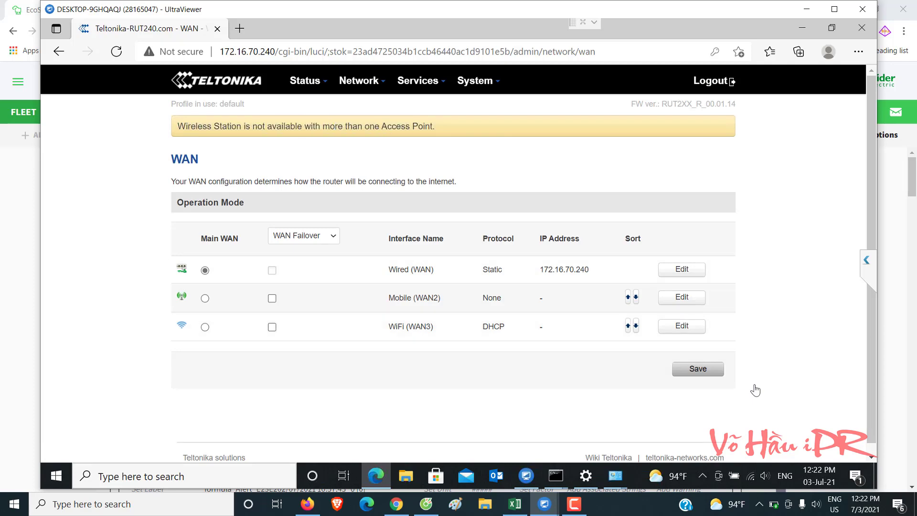
Step: Open the router's wireless configuration and remove the configured access points, including RUT240_4994
{"action": "mouse_move", "coordinate": [419, 81]}
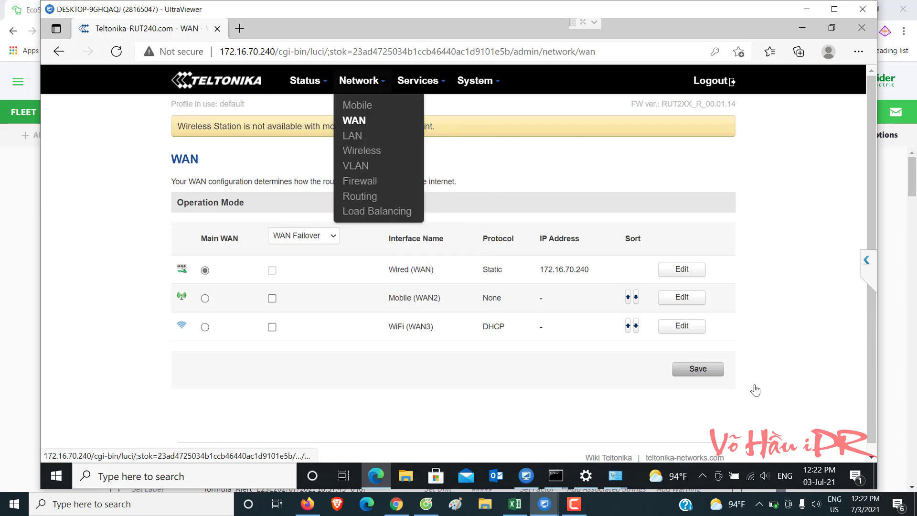
{"action": "left_click", "coordinate": [361, 150]}
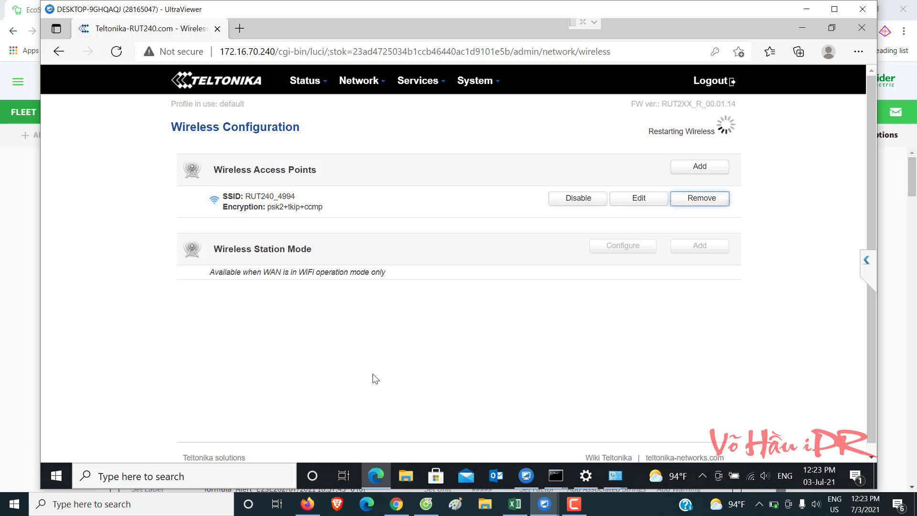
Step: Check the connection details of the remote computer's Wi-Fi adapter from Network Connections, leaving its status dialog open
{"action": "left_click", "coordinate": [615, 475]}
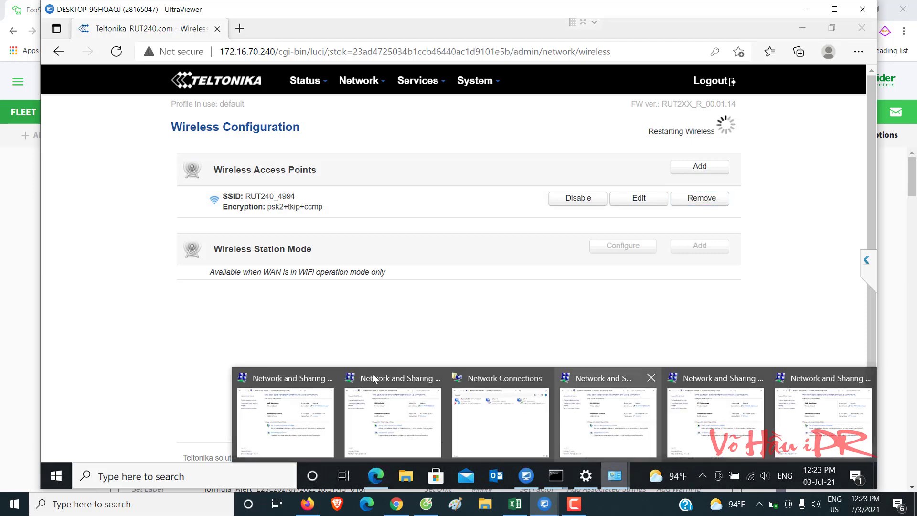
{"action": "left_click", "coordinate": [500, 420]}
{"action": "double_click", "coordinate": [542, 122]}
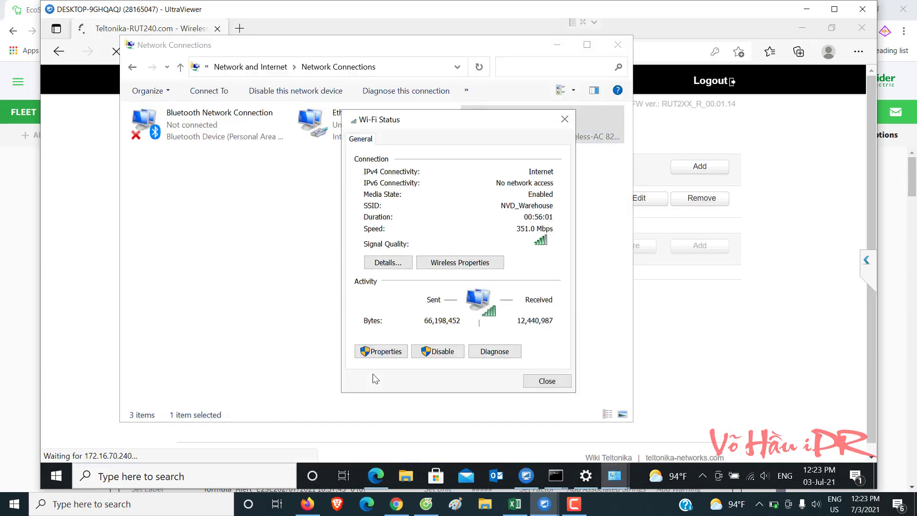
{"action": "left_click", "coordinate": [388, 263]}
{"action": "key", "text": "Escape"}
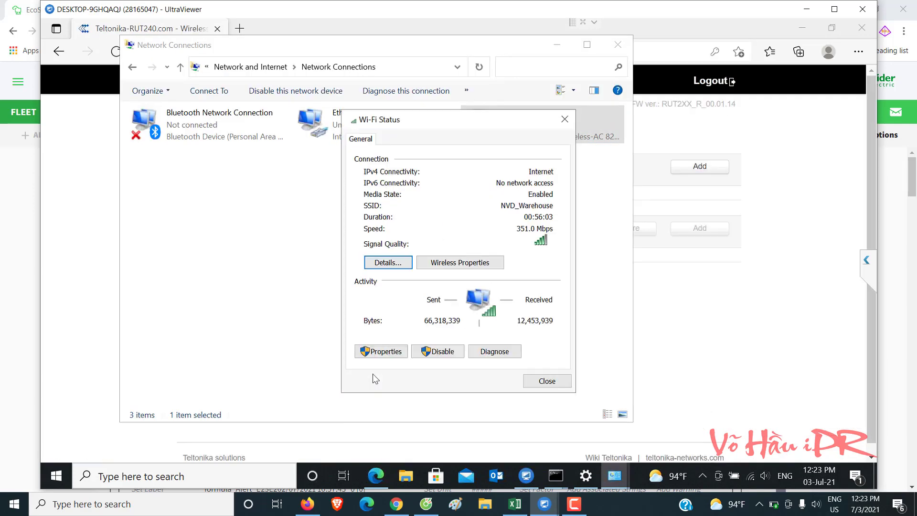
Step: Reveal the network security key in NVD_Warehouse's wireless security properties and copy it
{"action": "key", "text": "Tab"}
{"action": "key", "text": "Return"}
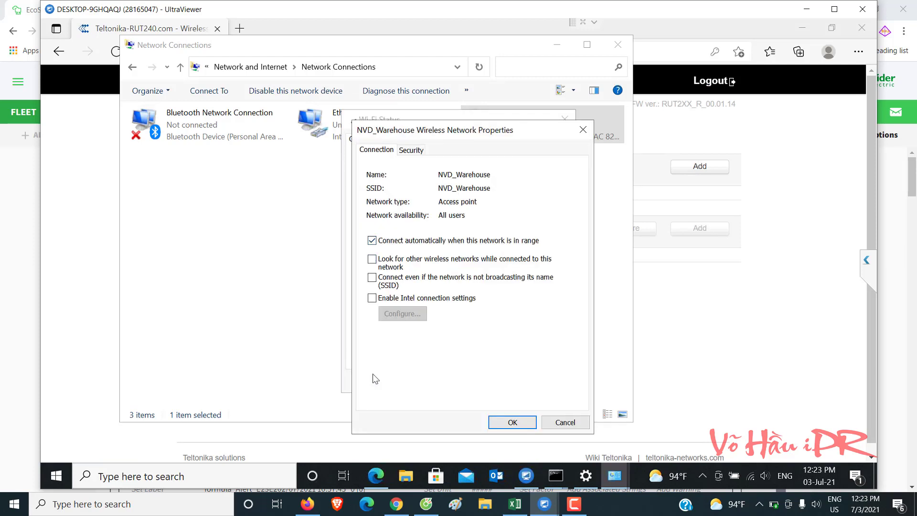
{"action": "key", "text": "ctrl+Tab"}
{"action": "key", "text": "alt+h"}
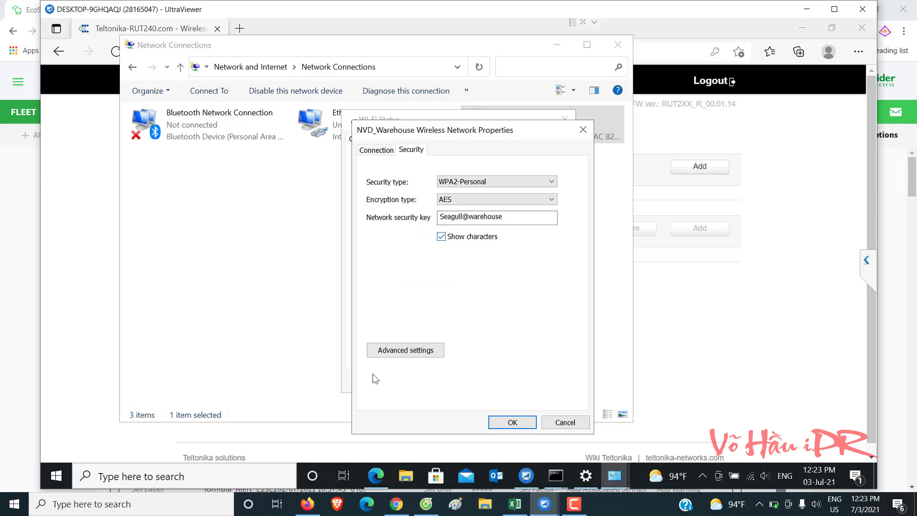
{"action": "key", "text": "shift+Tab"}
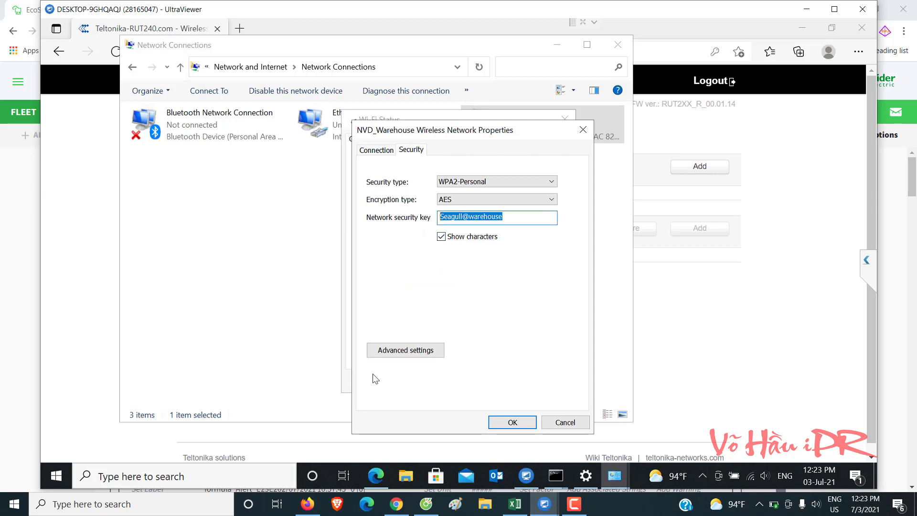
{"action": "key", "text": "shift+F10"}
{"action": "key", "text": "Down"}
{"action": "key", "text": "Down"}
{"action": "key", "text": "Return"}
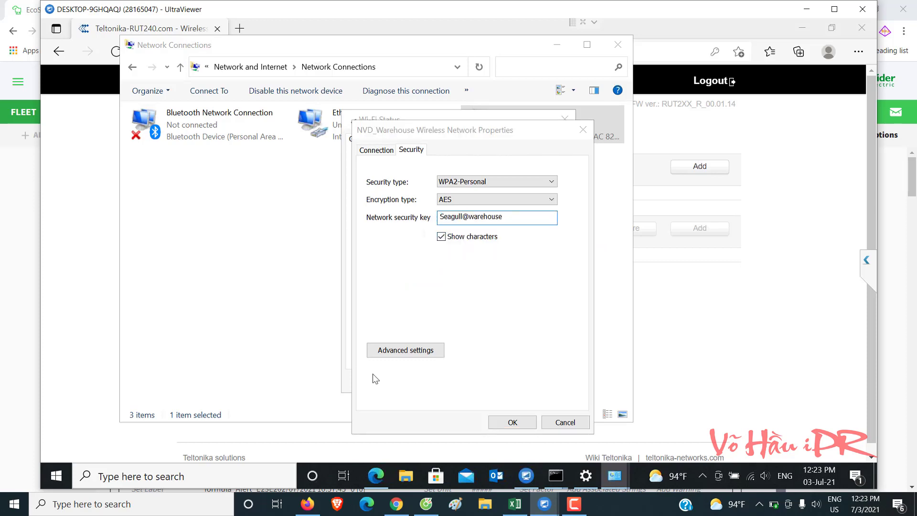
Step: Switch back to the router's web interface and open its WAN overview
{"action": "key", "text": "alt+Tab"}
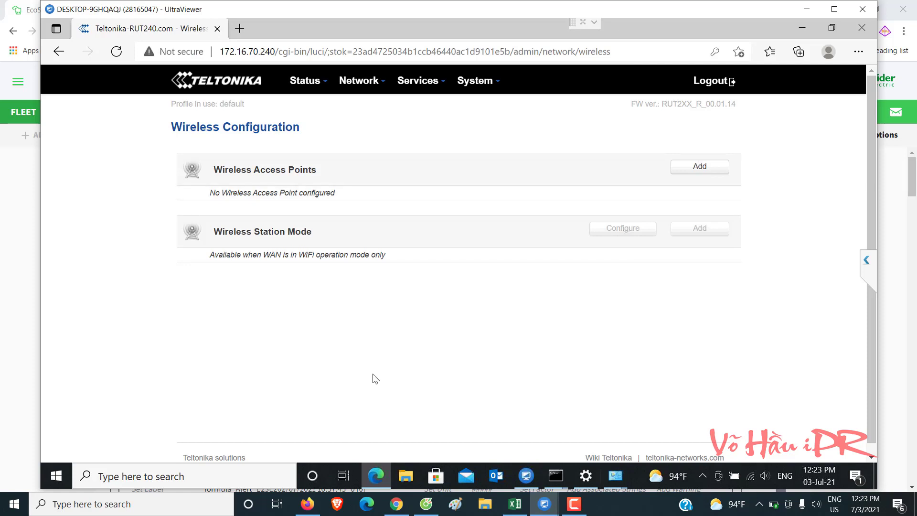
{"action": "key", "text": "Tab"}
{"action": "key", "text": "Tab"}
{"action": "key", "text": "Tab"}
{"action": "key", "text": "Tab"}
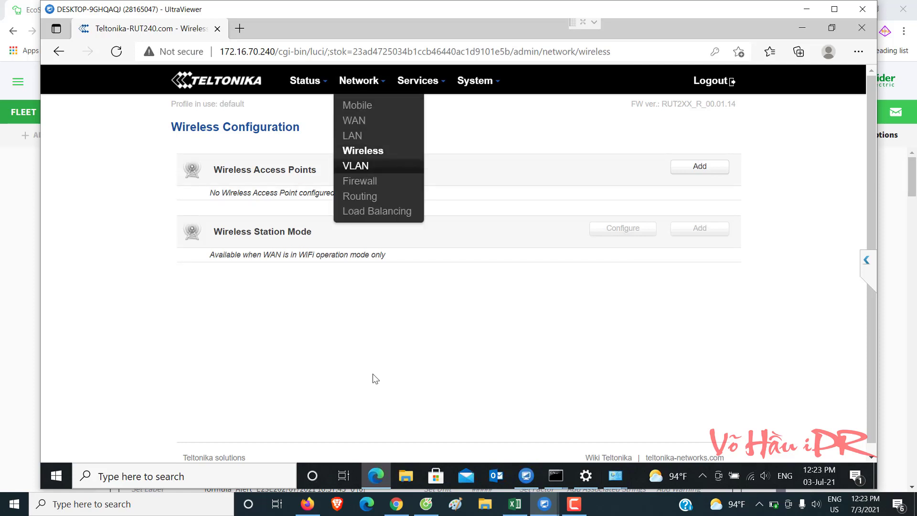
{"action": "key", "text": "shift+Tab"}
{"action": "key", "text": "shift+Tab"}
{"action": "key", "text": "shift+Tab"}
{"action": "key", "text": "shift+Tab"}
{"action": "key", "text": "Tab"}
{"action": "key", "text": "Return"}
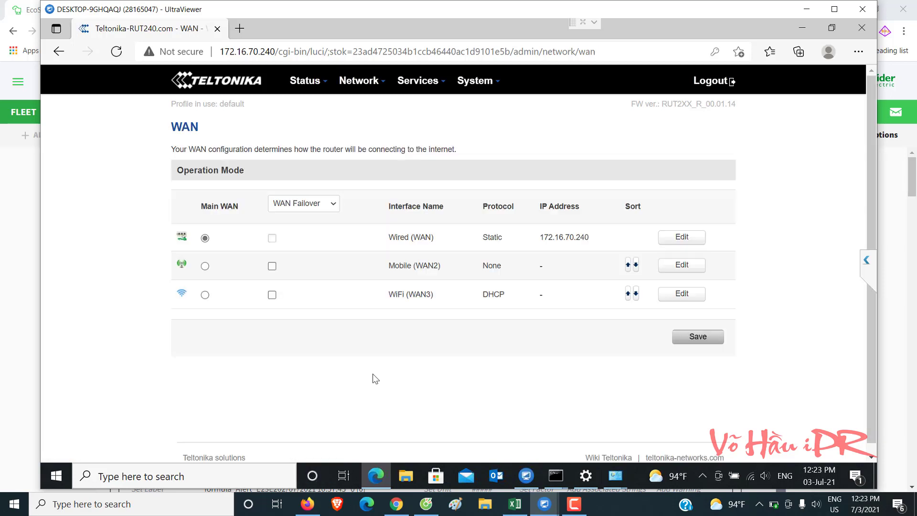
Step: Review the WiFi (WAN3) protocol and failover settings, and return to the WAN overview
{"action": "left_click", "coordinate": [682, 293]}
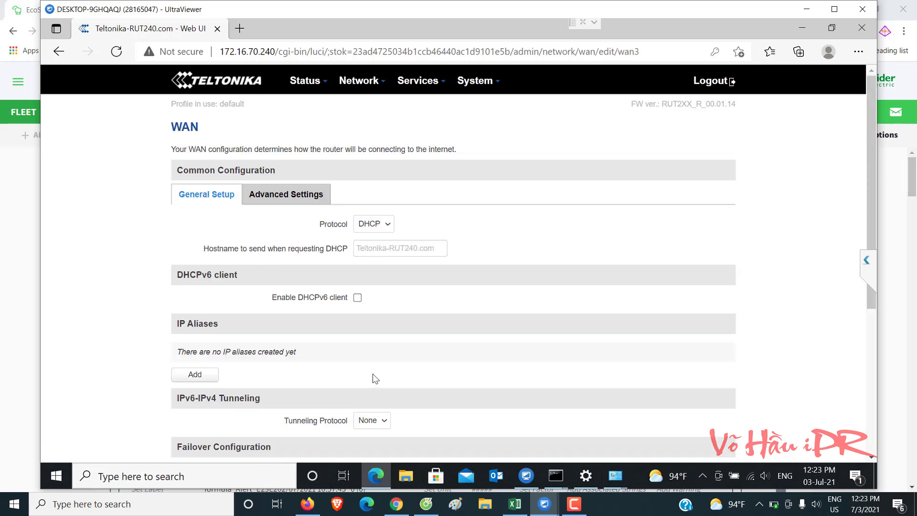
{"action": "scroll", "coordinate": [375, 379], "scroll_direction": "down", "scroll_amount": 1}
{"action": "scroll", "coordinate": [373, 375], "scroll_direction": "down", "scroll_amount": 1}
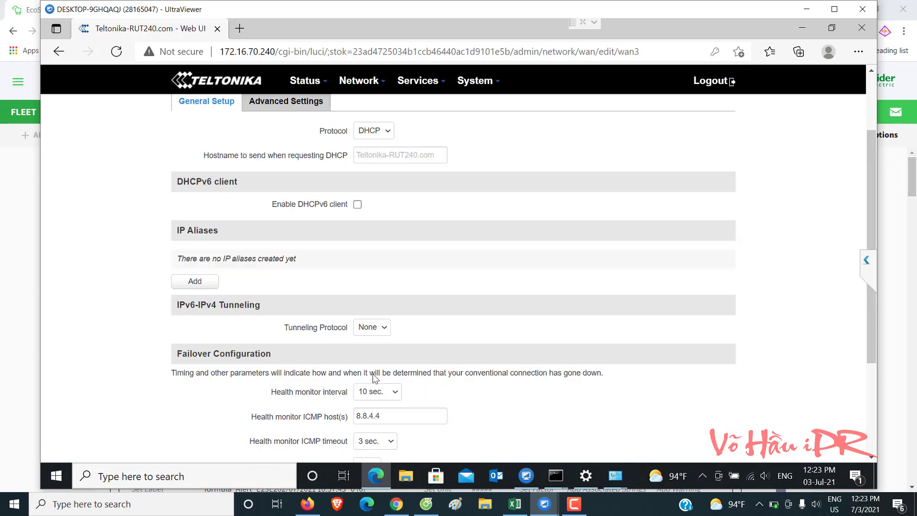
{"action": "scroll", "coordinate": [373, 375], "scroll_direction": "down", "scroll_amount": 2}
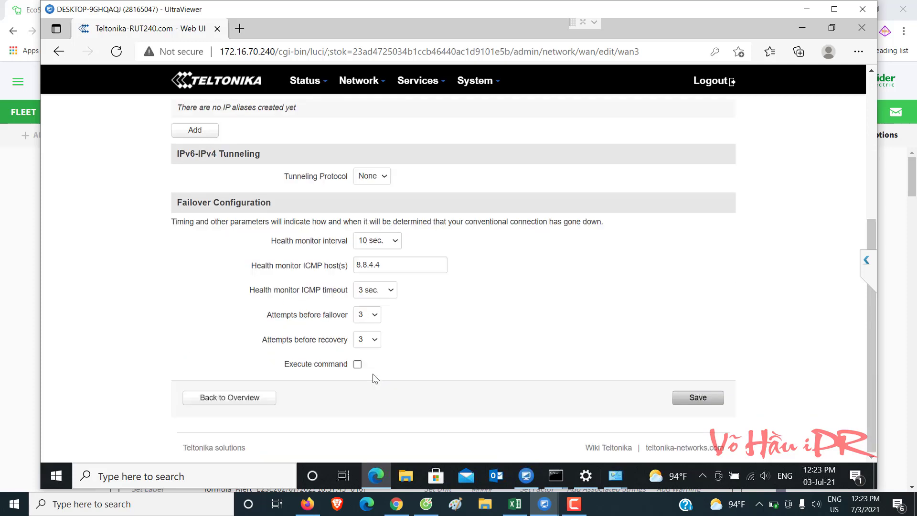
{"action": "key", "text": "Tab"}
{"action": "key", "text": "Return"}
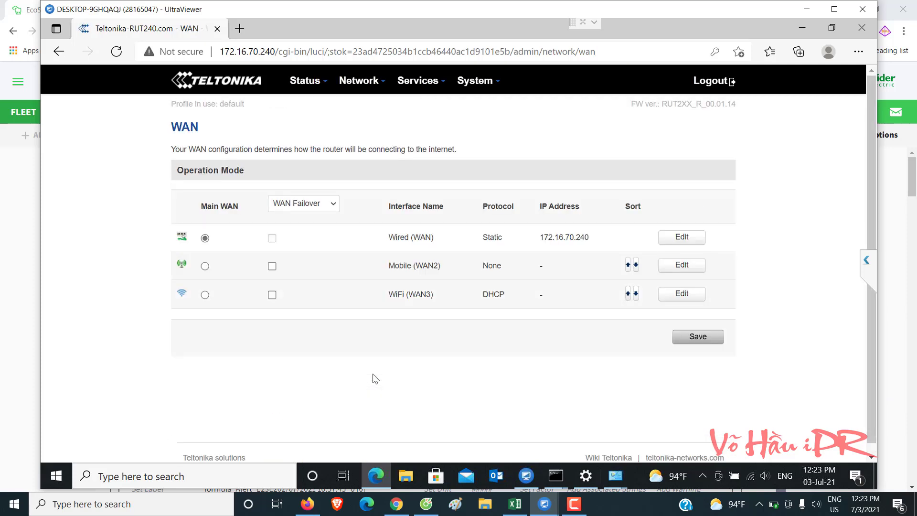
Step: Enable WiFi (WAN3) as a WAN failover link and save the operation mode
{"action": "key", "text": "space"}
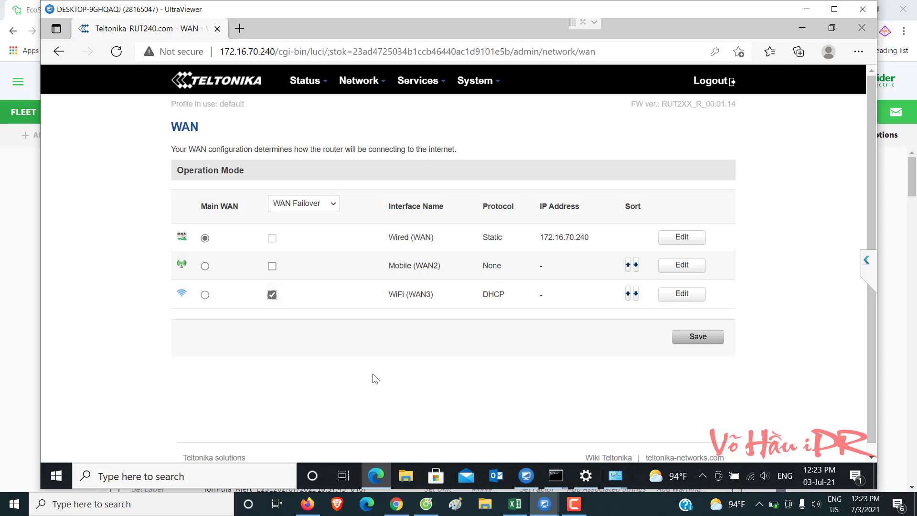
{"action": "key", "text": "Tab"}
{"action": "key", "text": "Tab"}
{"action": "key", "text": "Return"}
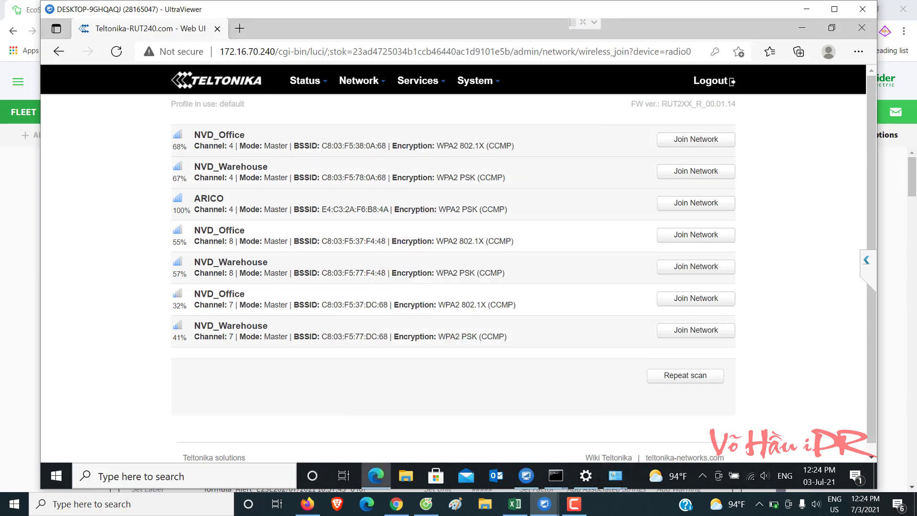
Step: Join the channel 4 NVD_Warehouse network from the scan results, paste its WPA passphrase, and save
{"action": "left_click_drag", "start_coordinate": [227, 167], "coordinate": [257, 167]}
{"action": "key", "text": "Tab"}
{"action": "key", "text": "Return"}
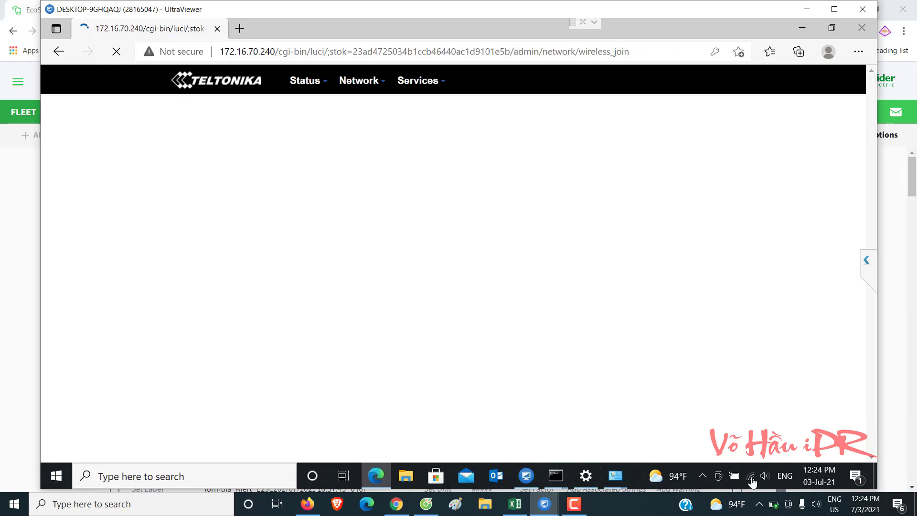
{"action": "left_click", "coordinate": [408, 155]}
{"action": "right_click", "coordinate": [408, 156]}
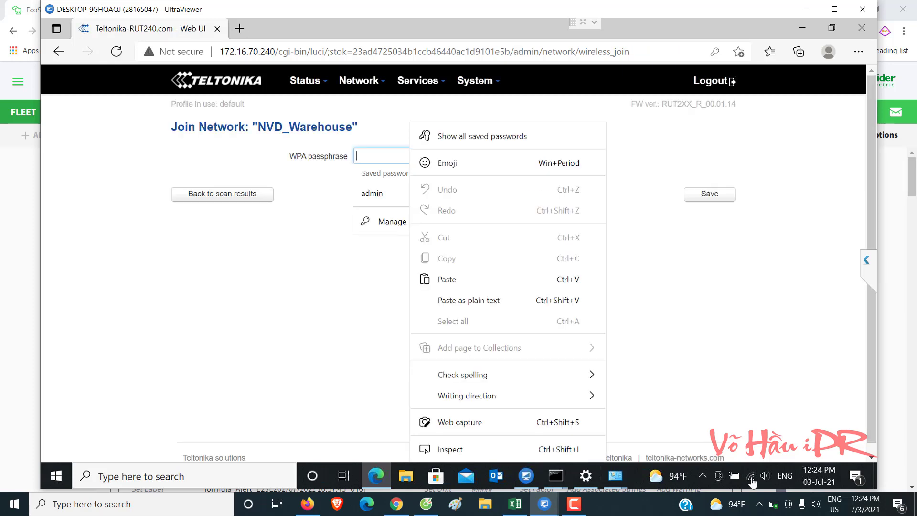
{"action": "key", "text": "Return"}
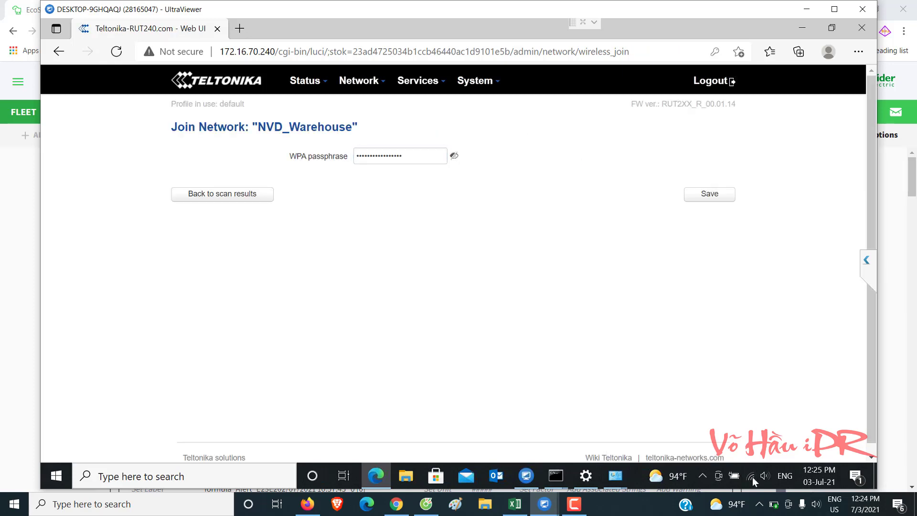
{"action": "key", "text": "Tab"}
{"action": "key", "text": "Return"}
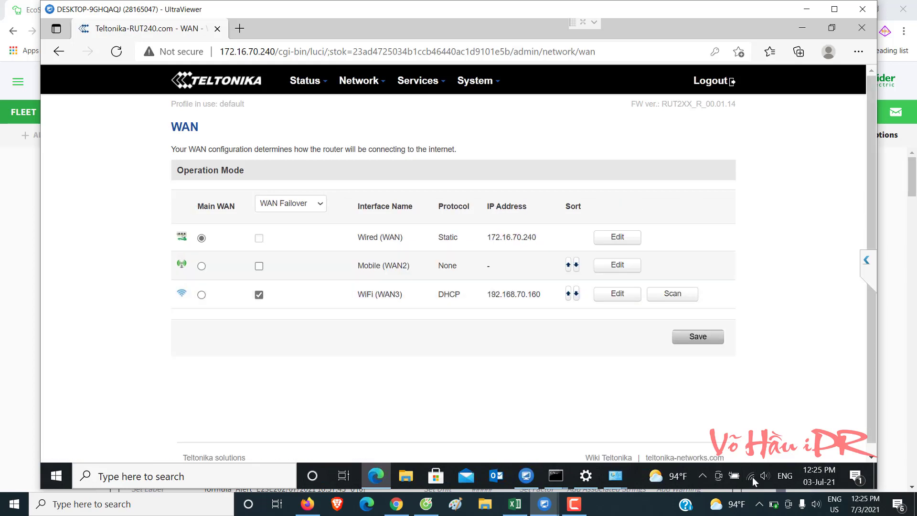
Step: Check the WAN IP address and wireless status on the router's status overview
{"action": "mouse_move", "coordinate": [305, 80]}
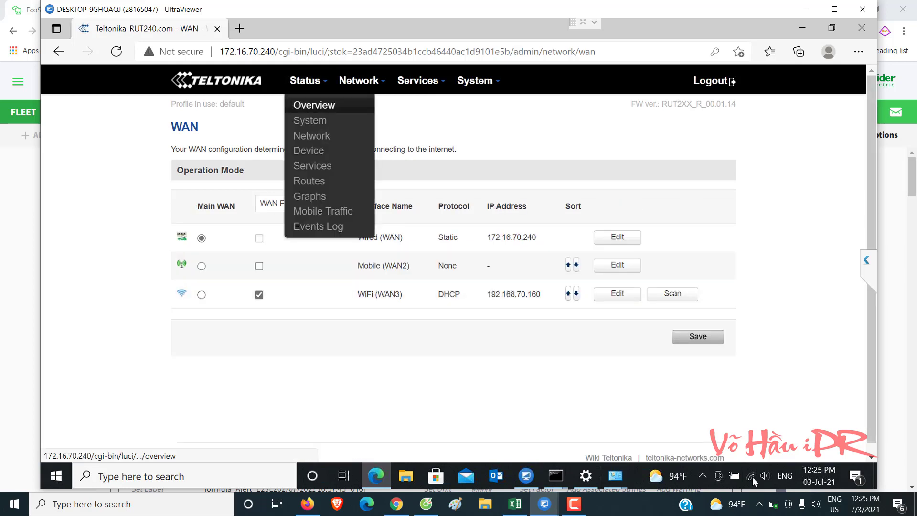
{"action": "left_click", "coordinate": [314, 106]}
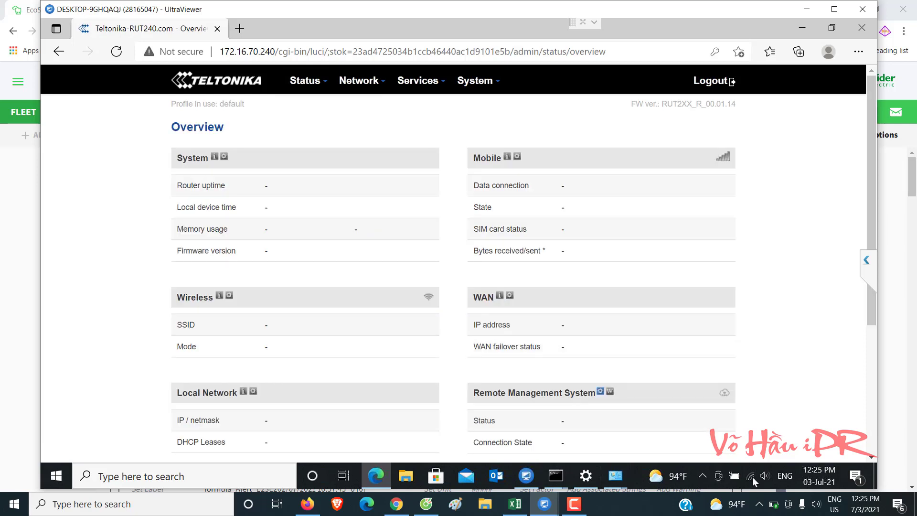
{"action": "scroll", "coordinate": [453, 277], "scroll_direction": "down", "scroll_amount": 1}
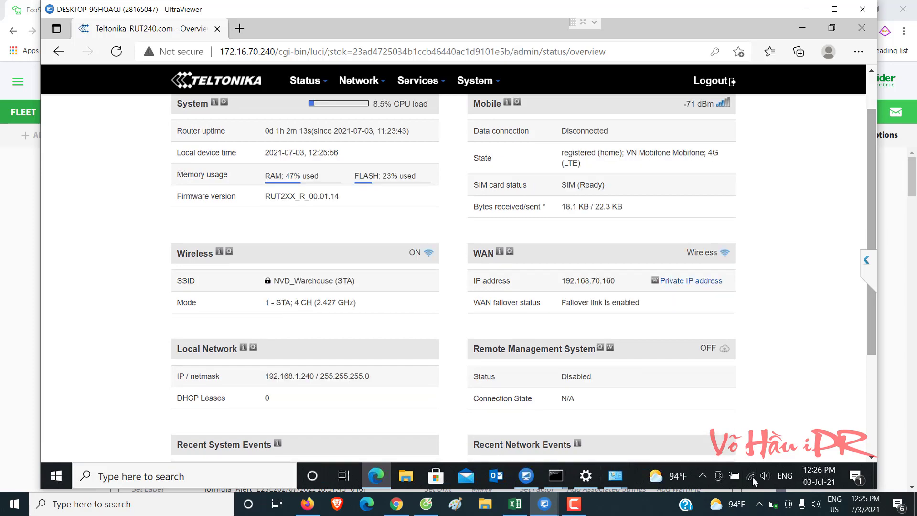
{"action": "double_click", "coordinate": [588, 280]}
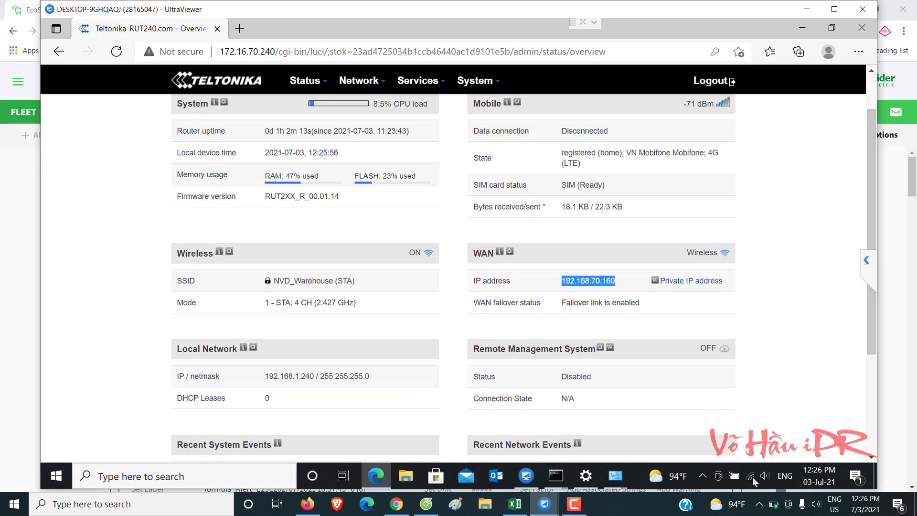
{"action": "scroll", "coordinate": [453, 277], "scroll_direction": "up", "scroll_amount": 1}
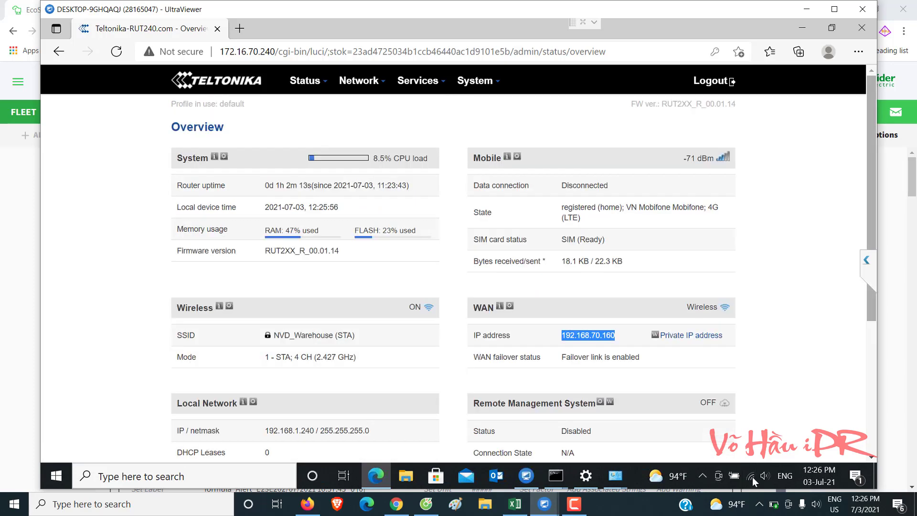
Step: Ping host 8.8.8.8 with the router's diagnostics utilities in the system administration section
{"action": "mouse_move", "coordinate": [359, 80]}
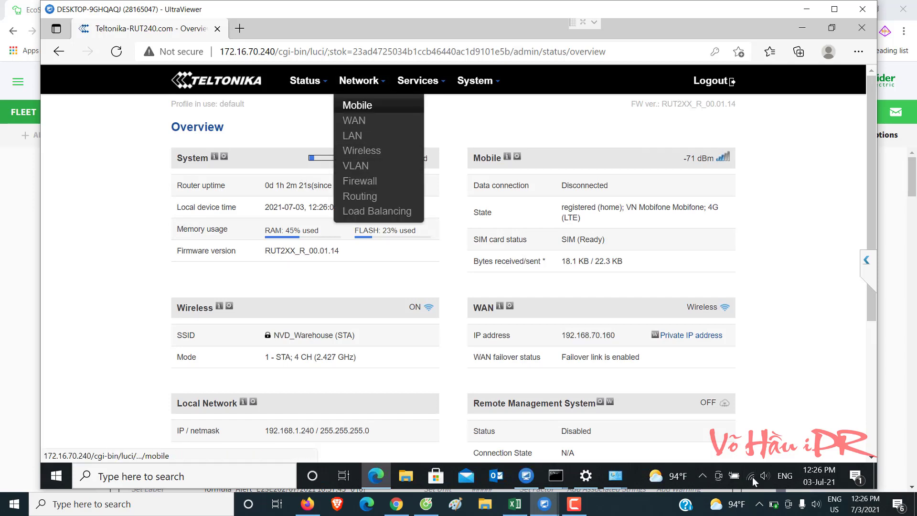
{"action": "mouse_move", "coordinate": [418, 80]}
{"action": "mouse_move", "coordinate": [474, 81]}
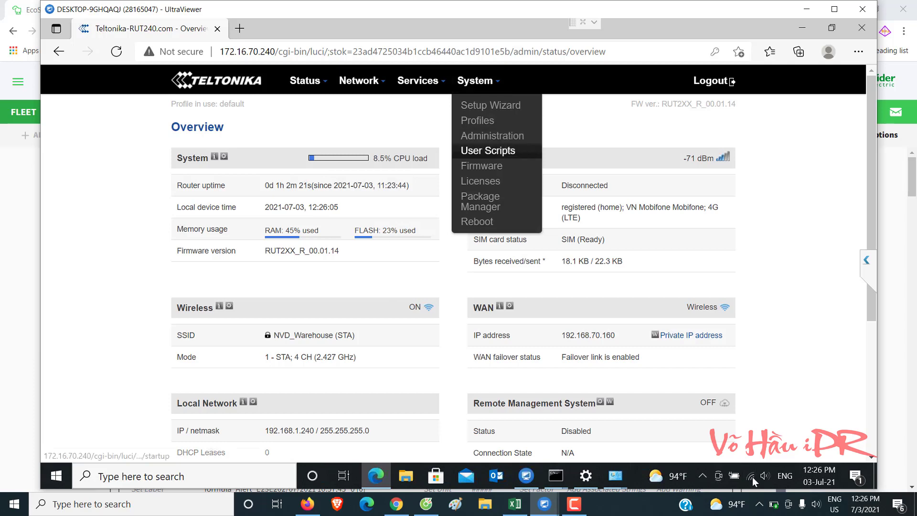
{"action": "left_click", "coordinate": [492, 136]}
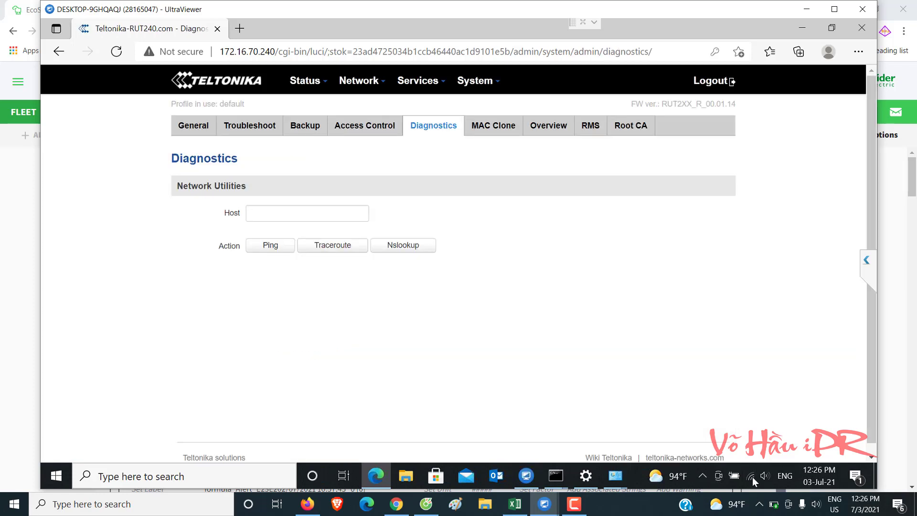
{"action": "left_click", "coordinate": [308, 213]}
{"action": "type", "text": "8.8.8.8"}
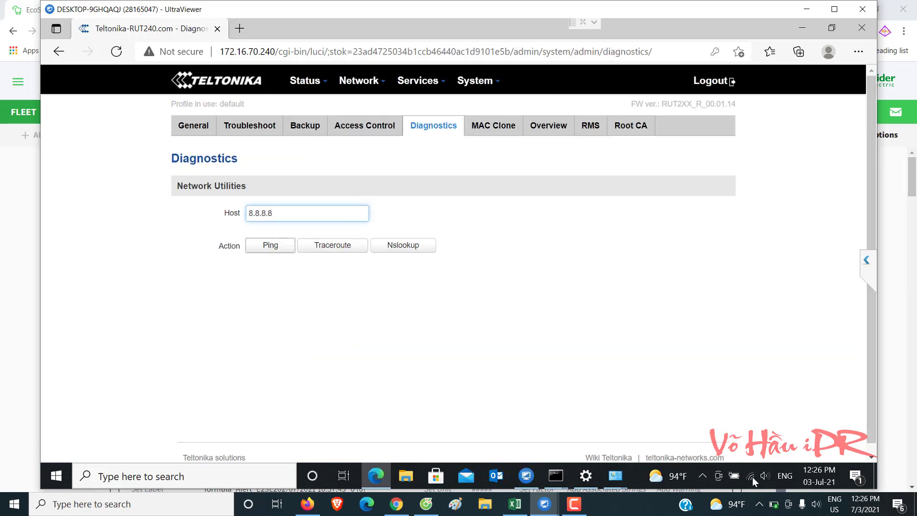
{"action": "left_click", "coordinate": [270, 245]}
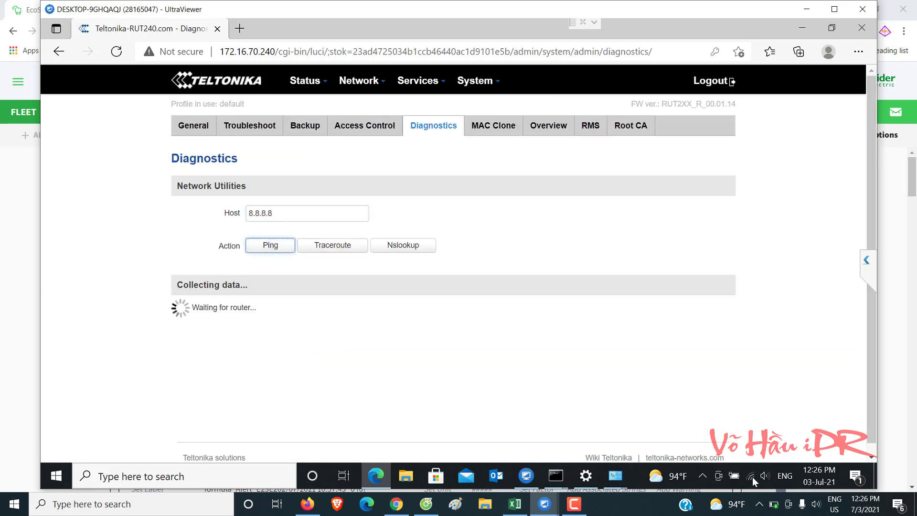
{"action": "double_click", "coordinate": [260, 213]}
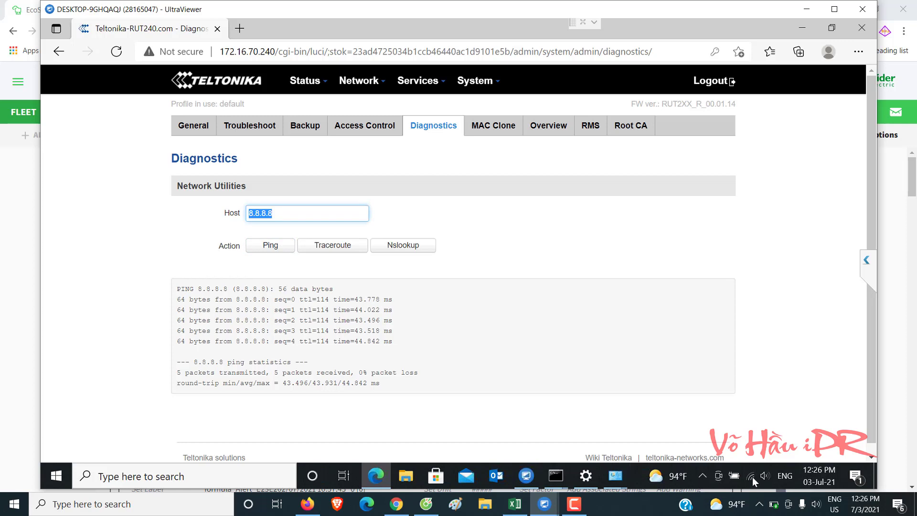
Step: Run a traceroute to google.com with the router's diagnostics utilities
{"action": "type", "text": "google.com"}
{"action": "key", "text": "Tab"}
{"action": "key", "text": "Tab"}
{"action": "key", "text": "Return"}
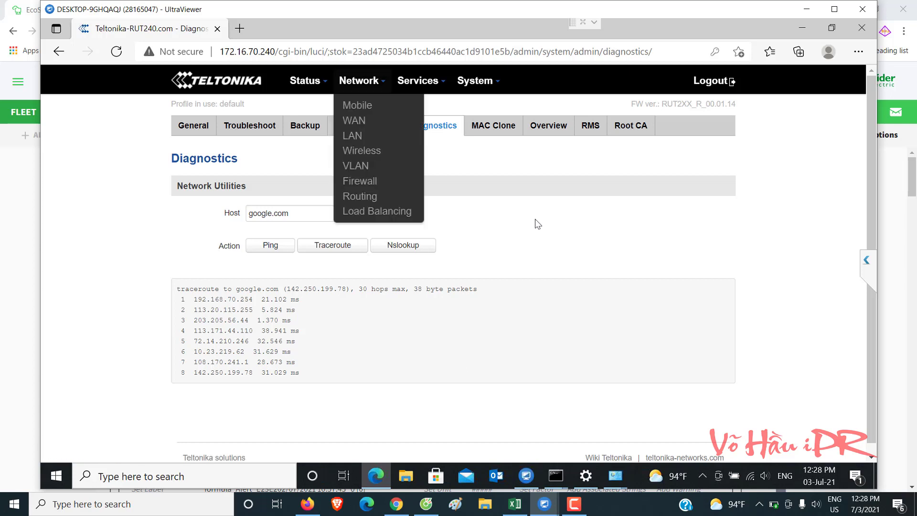
Step: Open the router's LAN settings and check its IP address, netmask and DHCP server configuration
{"action": "left_click", "coordinate": [352, 136]}
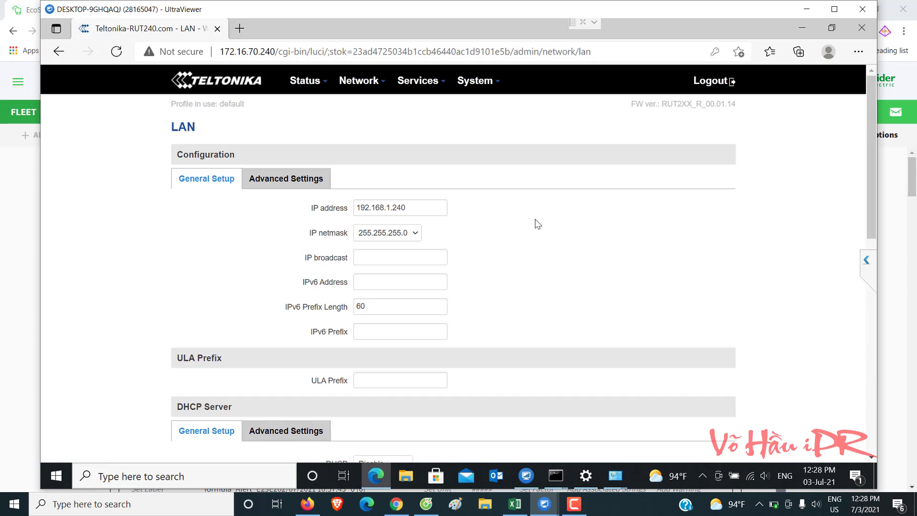
{"action": "scroll", "coordinate": [538, 223], "scroll_direction": "down", "scroll_amount": 3}
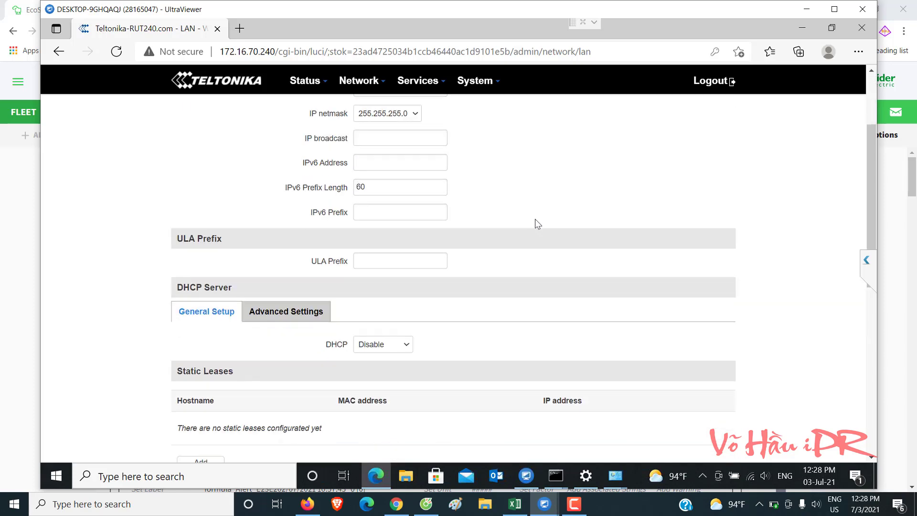
{"action": "scroll", "coordinate": [536, 221], "scroll_direction": "up", "scroll_amount": 1}
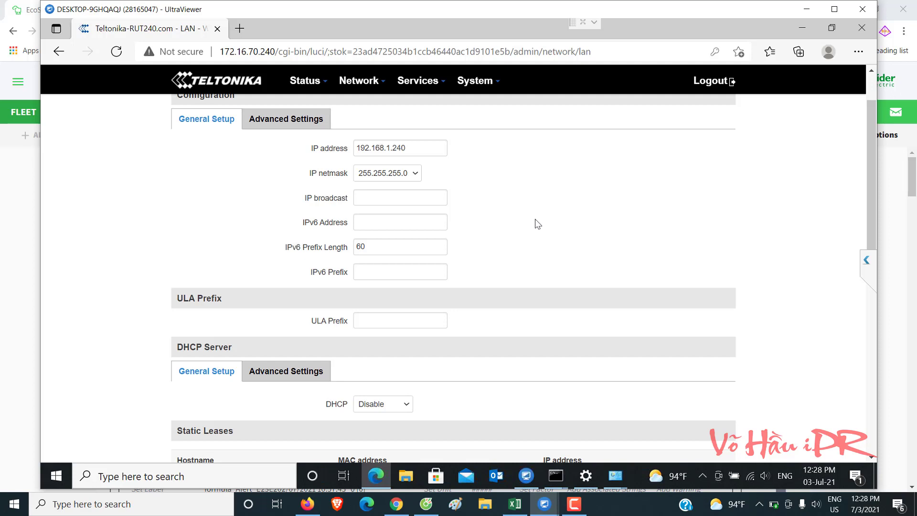
{"action": "key", "text": "ctrl+a"}
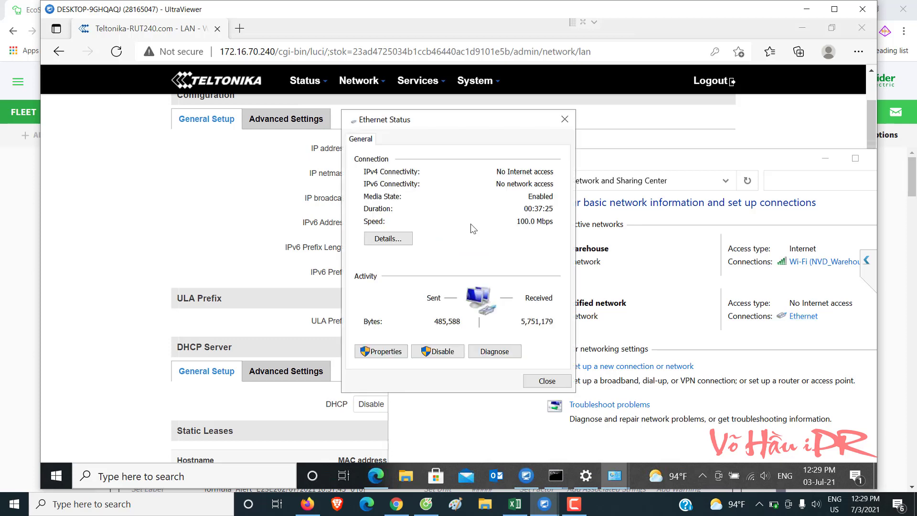
Step: Open the Internet Protocol Version 4 (TCP/IPv4) properties of the computer's Ethernet adapter
{"action": "key", "text": "Return"}
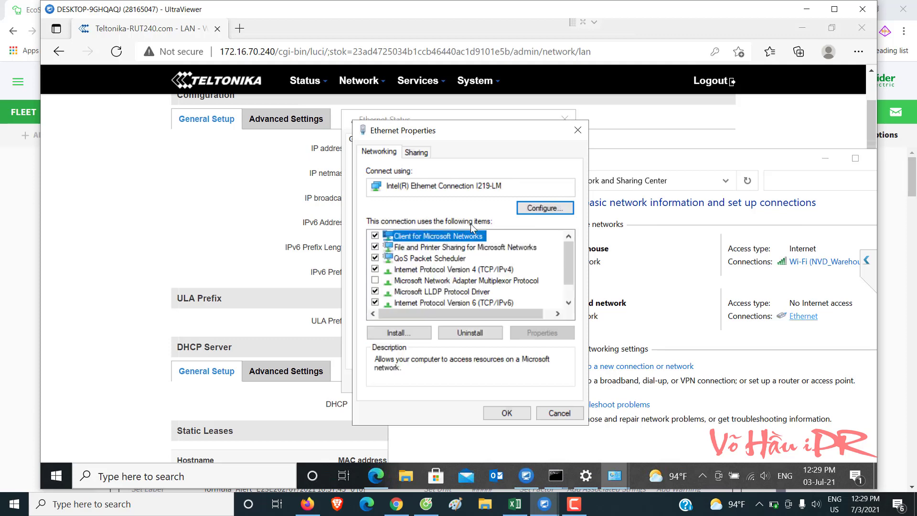
{"action": "key", "text": "Down"}
{"action": "key", "text": "Down"}
{"action": "key", "text": "Down"}
{"action": "key", "text": "Tab"}
{"action": "key", "text": "Tab"}
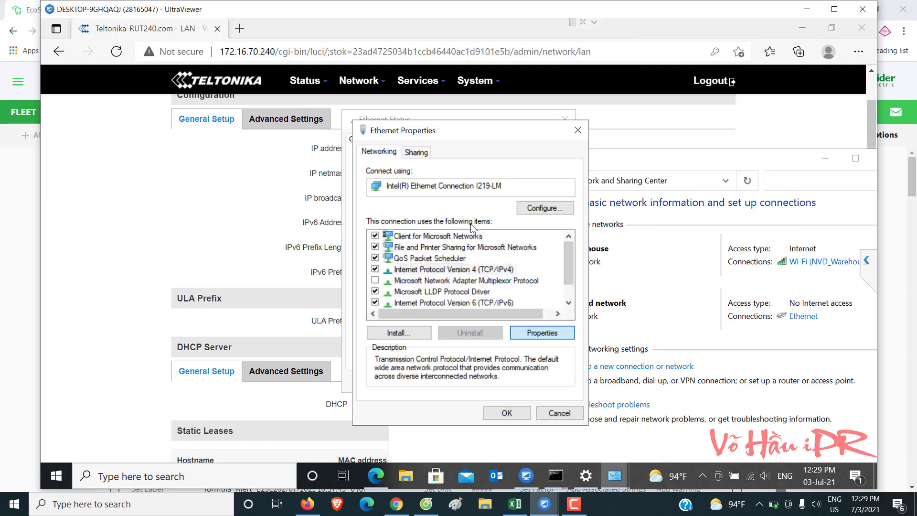
{"action": "key", "text": "Return"}
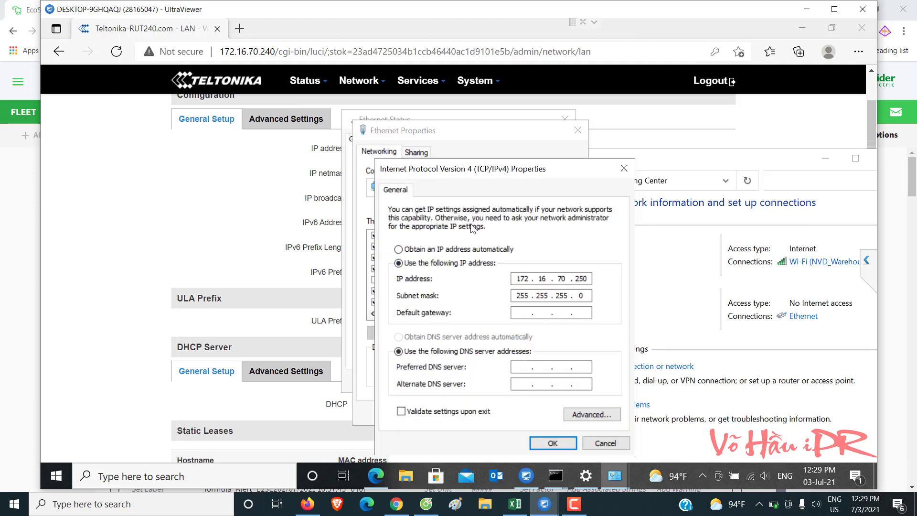
Step: Set the Ethernet adapter's static IP address to 192.168.1.241 and its default gateway to 192.168.1.240
{"action": "key", "text": "Tab"}
{"action": "type", "text": "192 . 168 . 1 "}
{"action": "type", "text": ". "}
{"action": "type", "text": "241"}
{"action": "key", "text": "Tab"}
{"action": "key", "text": "Tab"}
{"action": "type", "text": "192 . 168 . 1 . 240"}
{"action": "key", "text": "Return"}
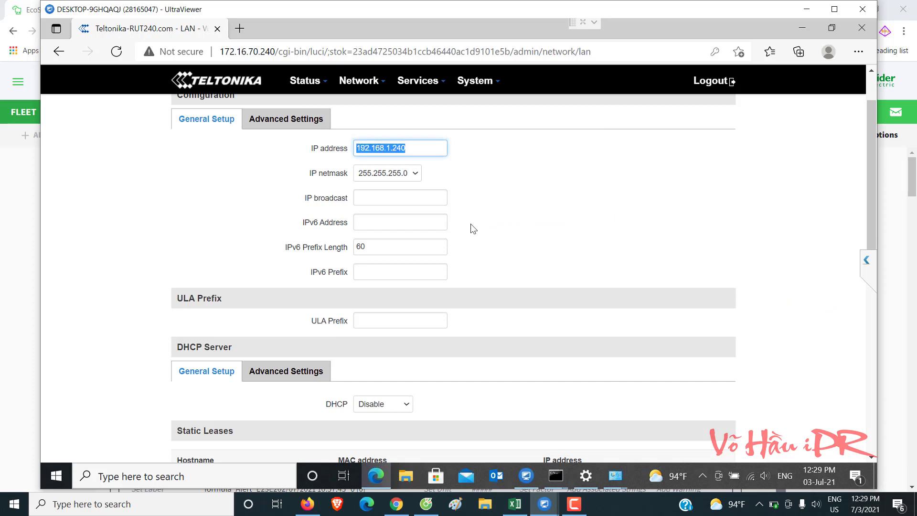
Step: Set the Ethernet adapter's preferred DNS server to 8.8.8.8 and its alternate DNS server to 8.8.4.4
{"action": "left_click", "coordinate": [615, 475]}
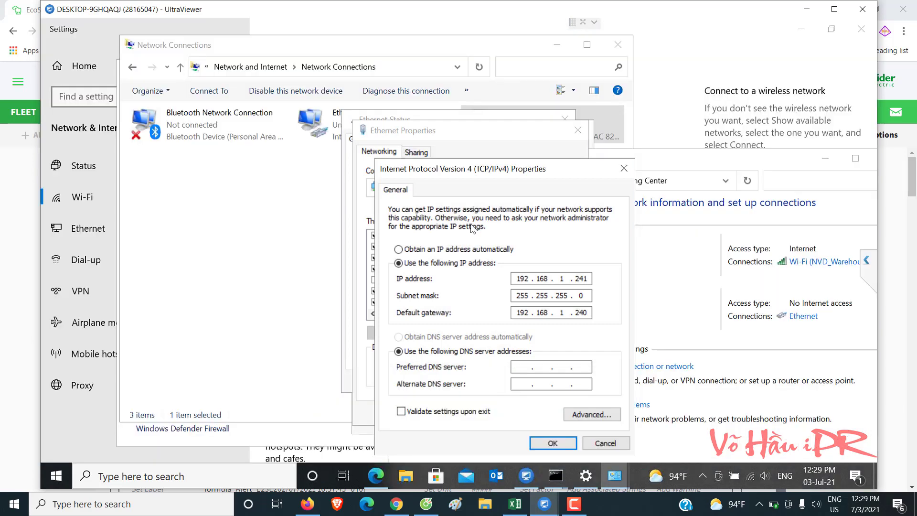
{"action": "key", "text": "shift+Home"}
{"action": "key", "text": "Tab"}
{"action": "type", "text": "8 . 8 . 8 . 8"}
{"action": "key", "text": "Tab"}
{"action": "type", "text": "8.8.8"}
{"action": "key", "text": "BackSpace"}
{"action": "type", "text": "4.4"}
{"action": "mouse_move", "coordinate": [586, 475]}
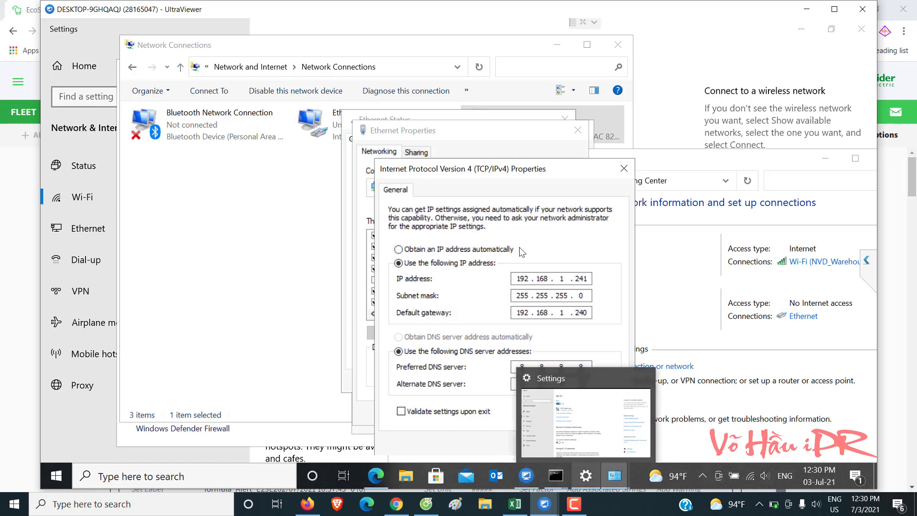
{"action": "left_click", "coordinate": [585, 475]}
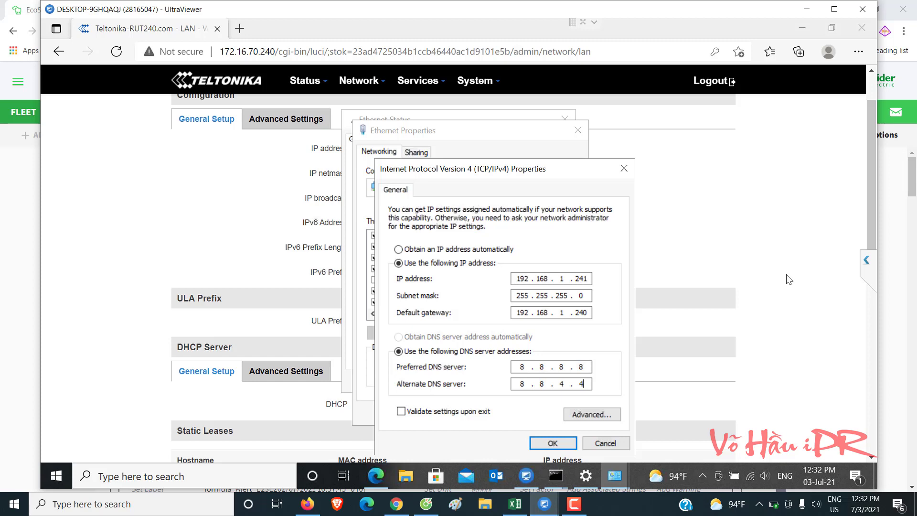
{"action": "left_click", "coordinate": [790, 279]}
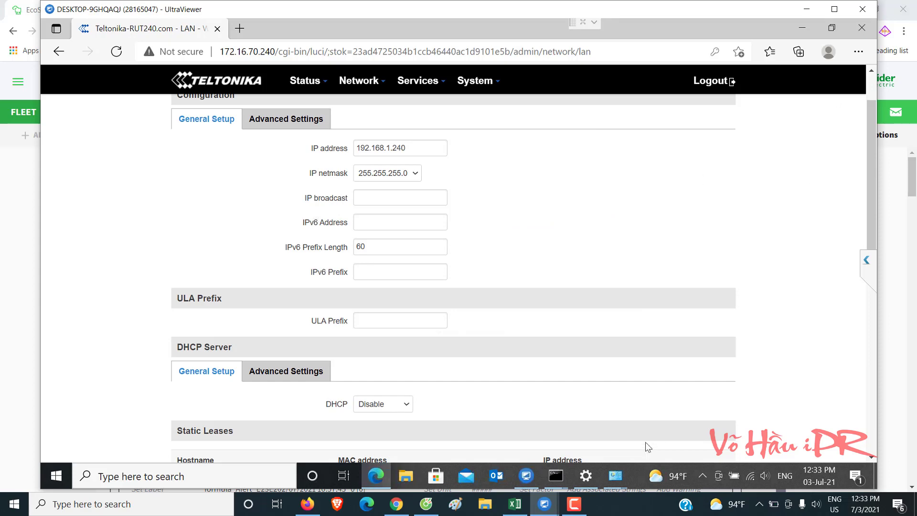
{"action": "left_click", "coordinate": [574, 504]}
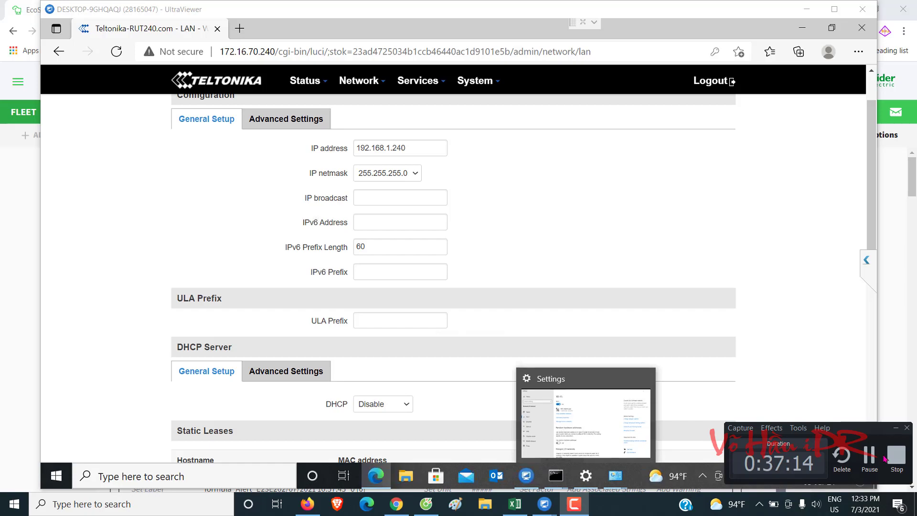